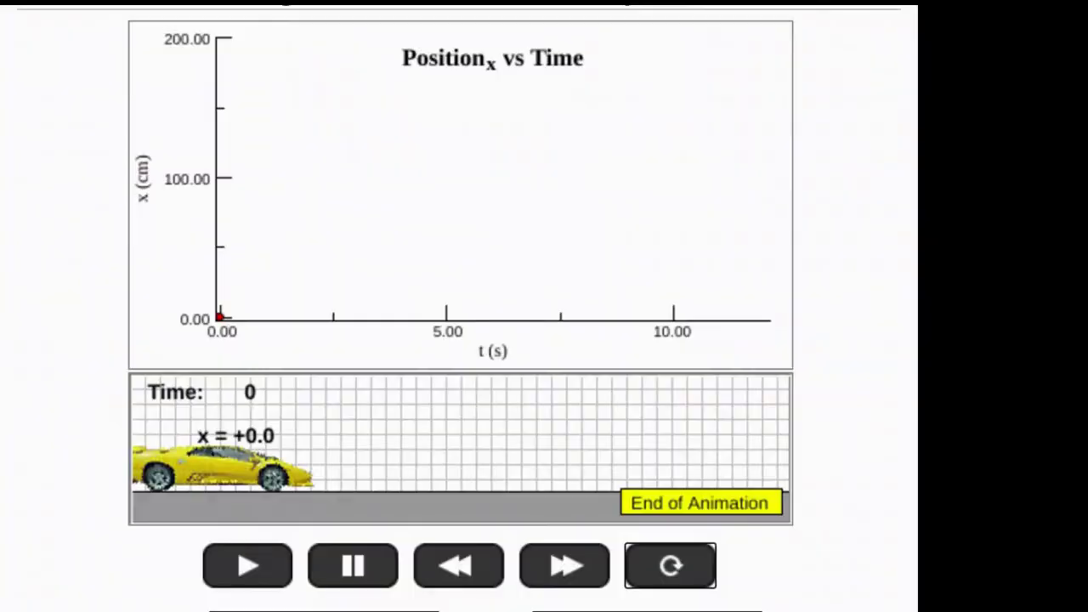
- Play the car animation to plot its position against time
left_click(245, 568)
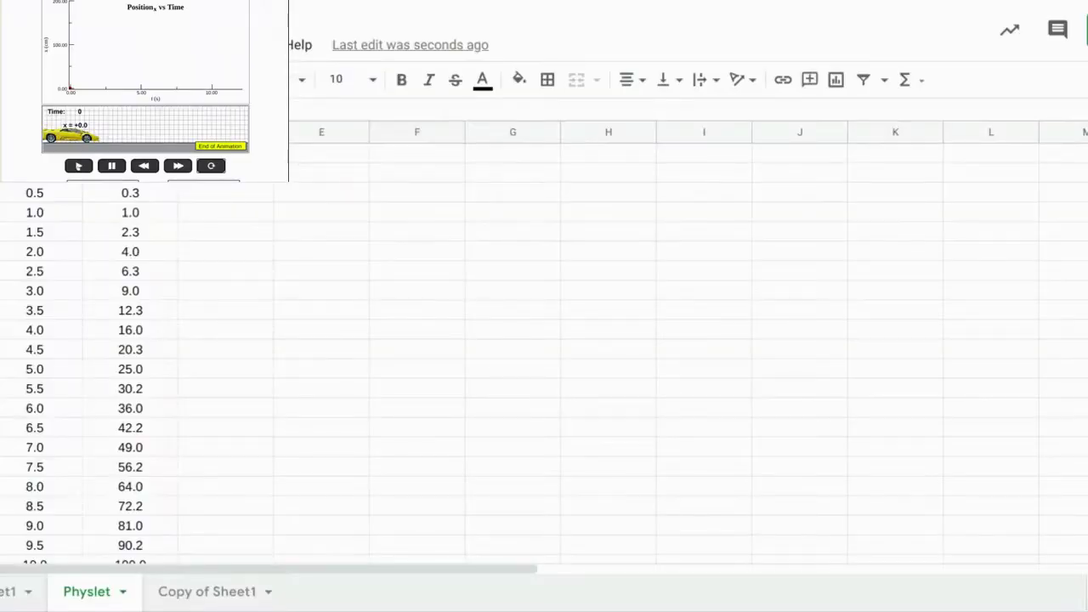
- In the Google Sheets Physlet sheet, insert a line chart of the time and position data in B1:C26 and enlarge it across columns D to J
left_click_drag(35, 193, 156, 476)
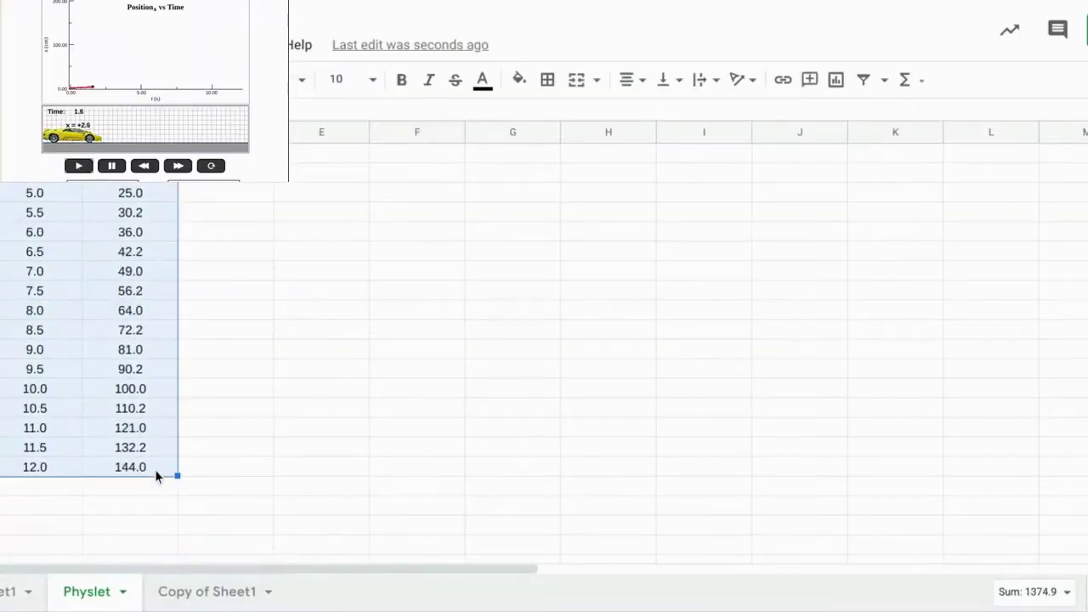
scroll(156, 476, "up", 3)
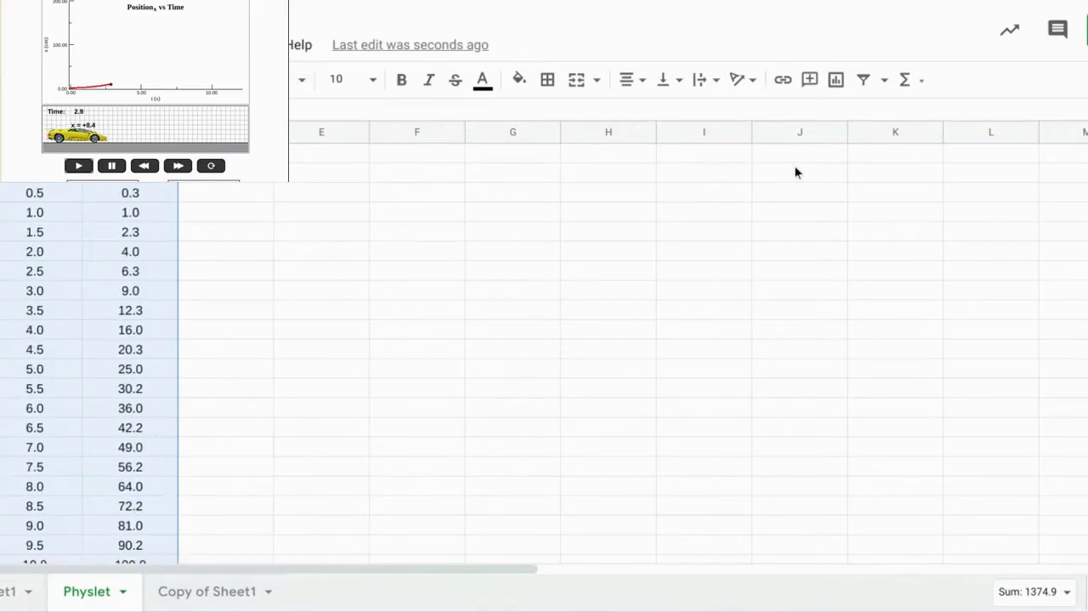
left_click(837, 80)
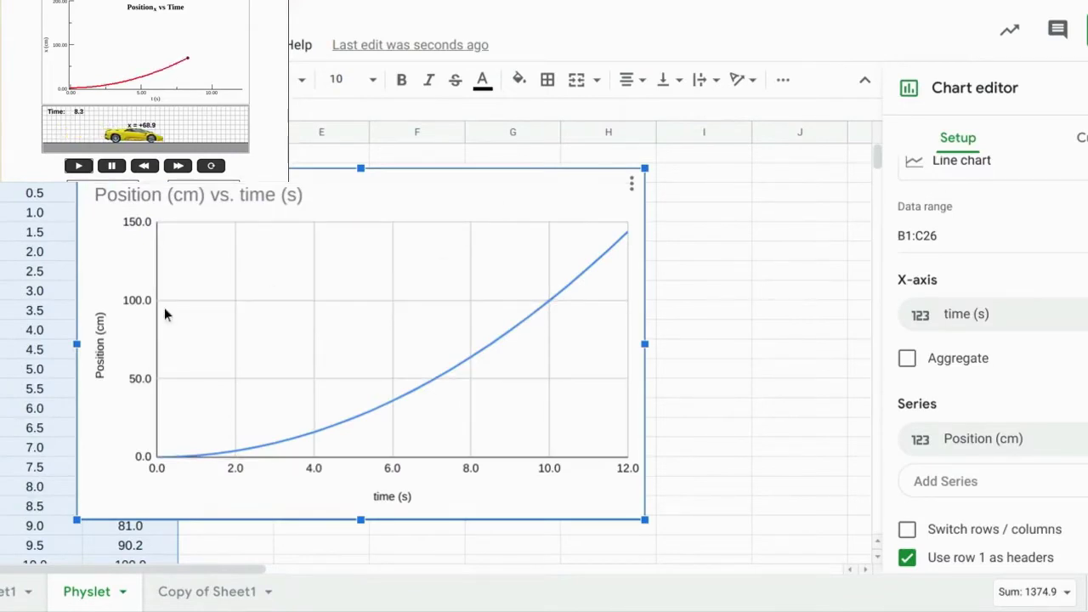
left_click_drag(118, 273, 219, 251)
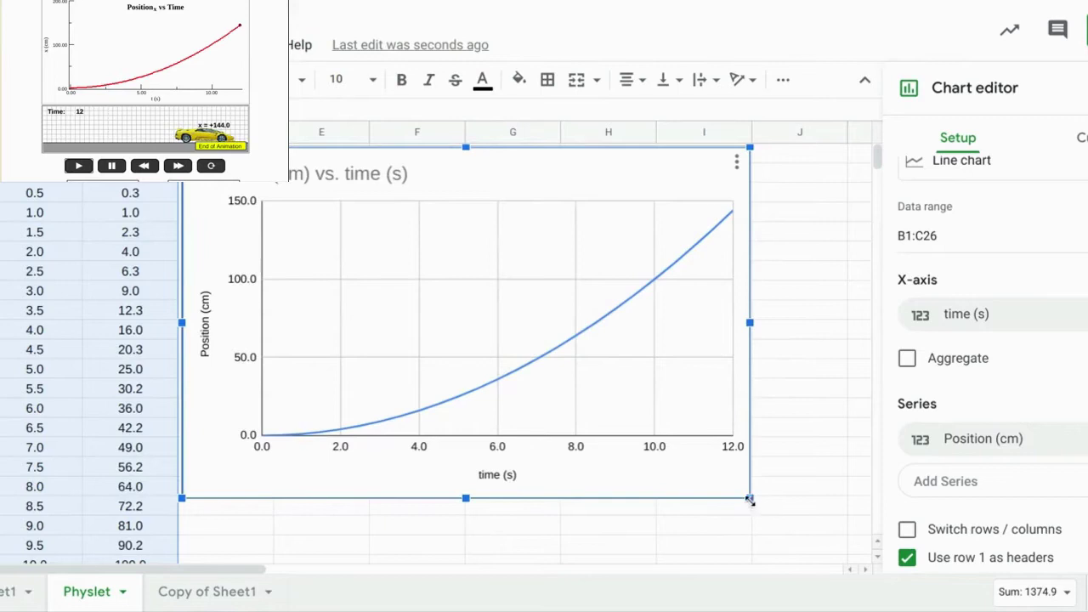
left_click_drag(750, 501, 821, 565)
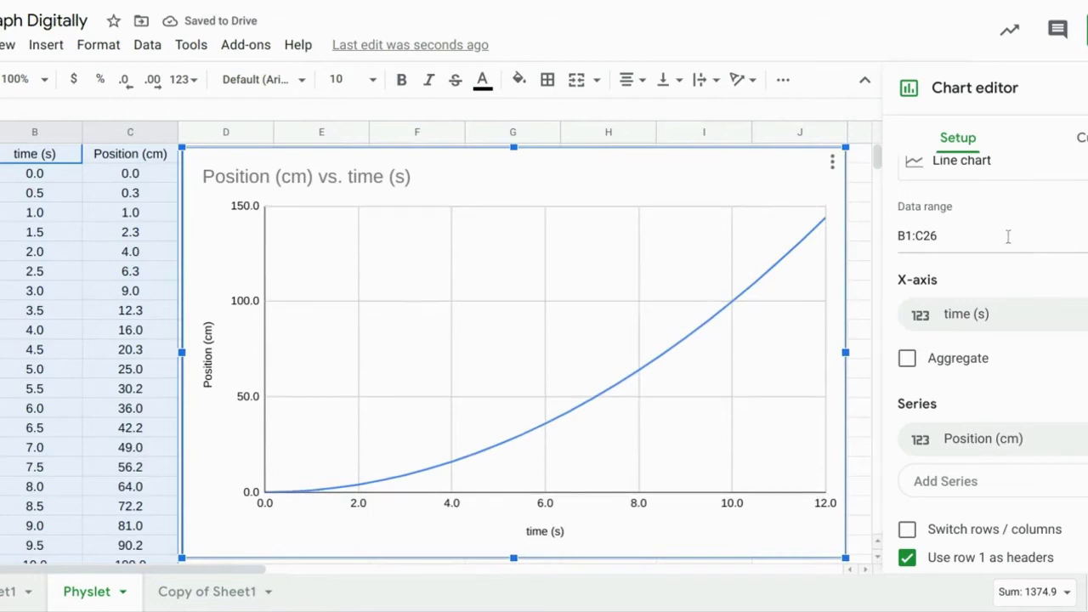
- Add data point markers to the Position (cm) series with a point size of 7px
scroll(1013, 239, "down", 1)
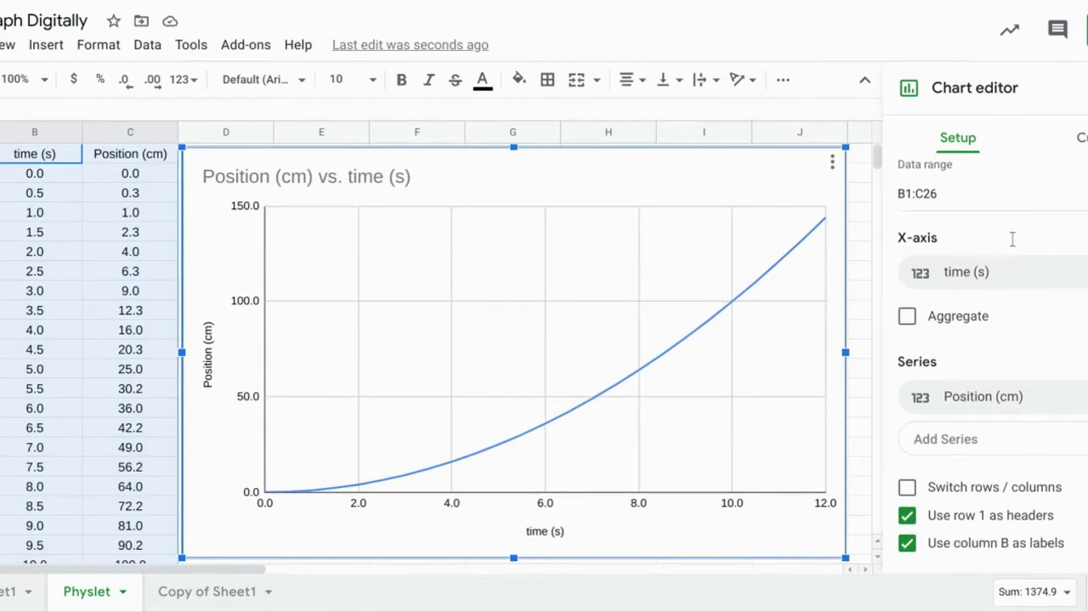
scroll(1013, 238, "up", 2)
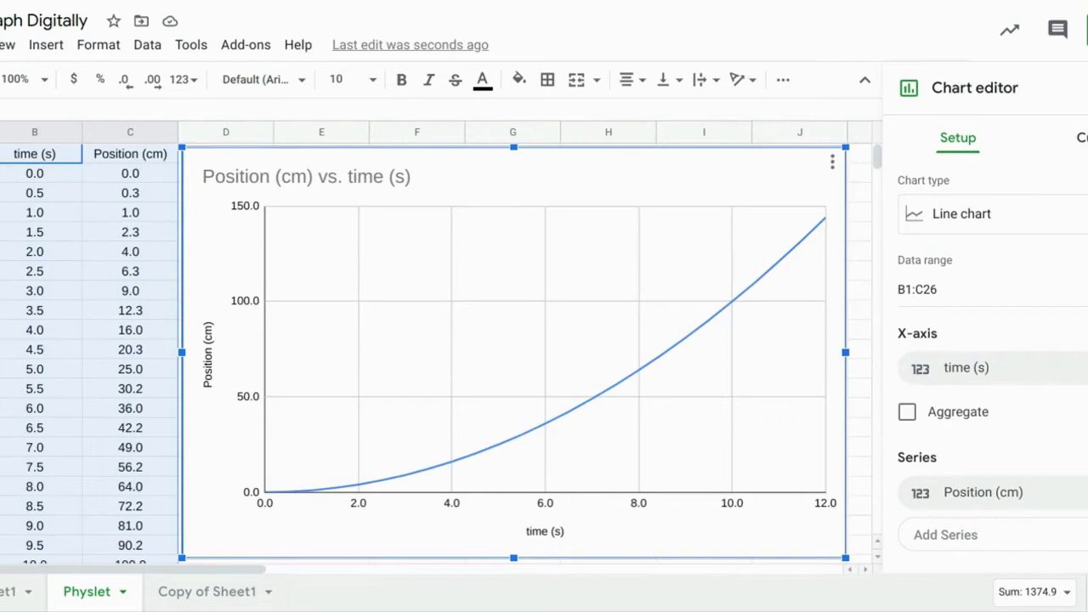
left_click(1081, 137)
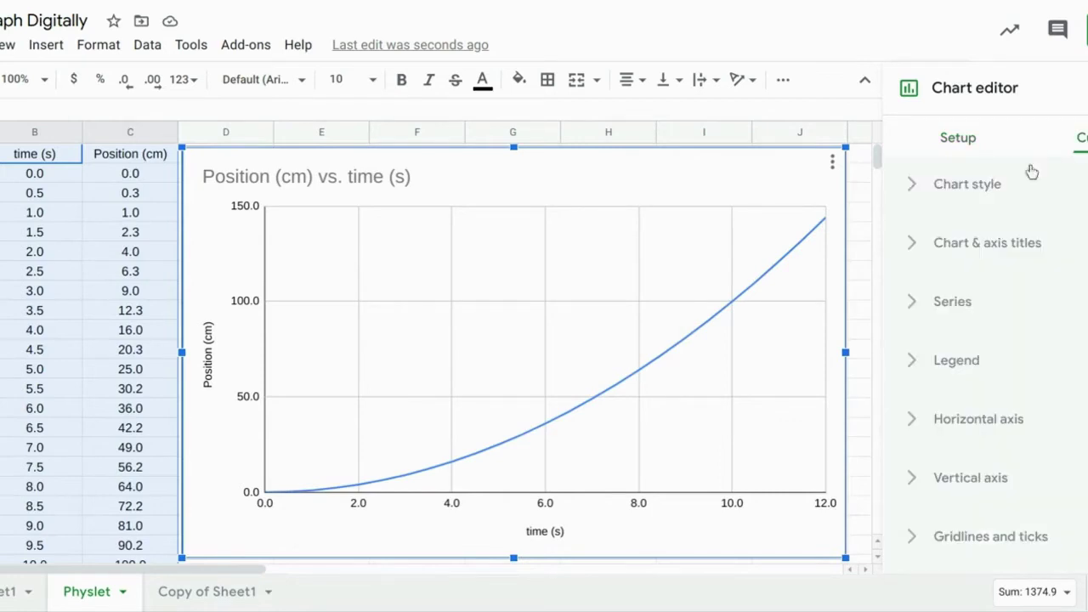
left_click(952, 302)
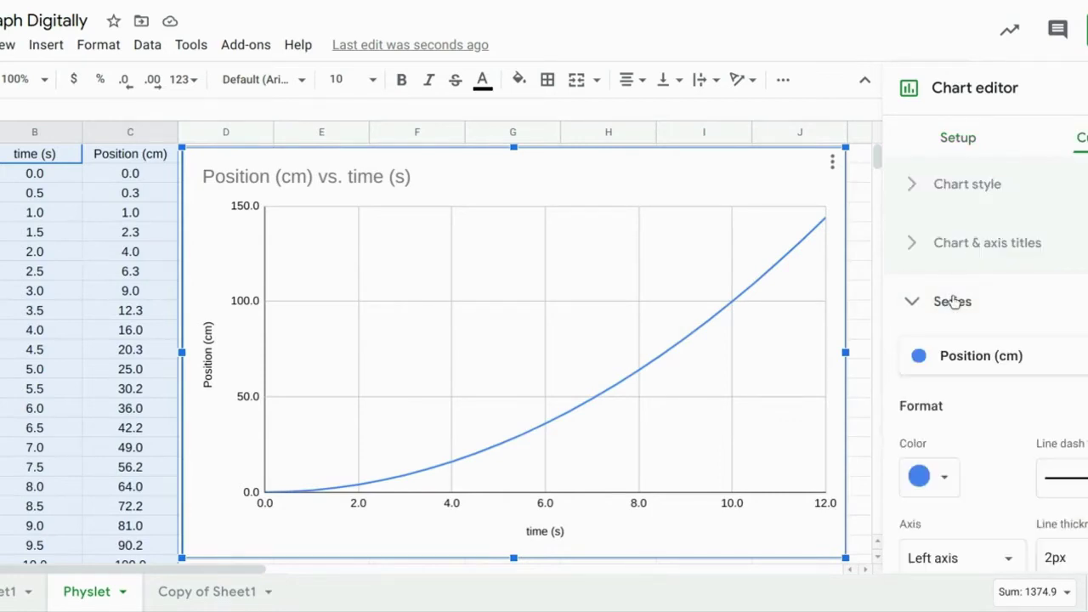
scroll(1023, 323, "down", 3)
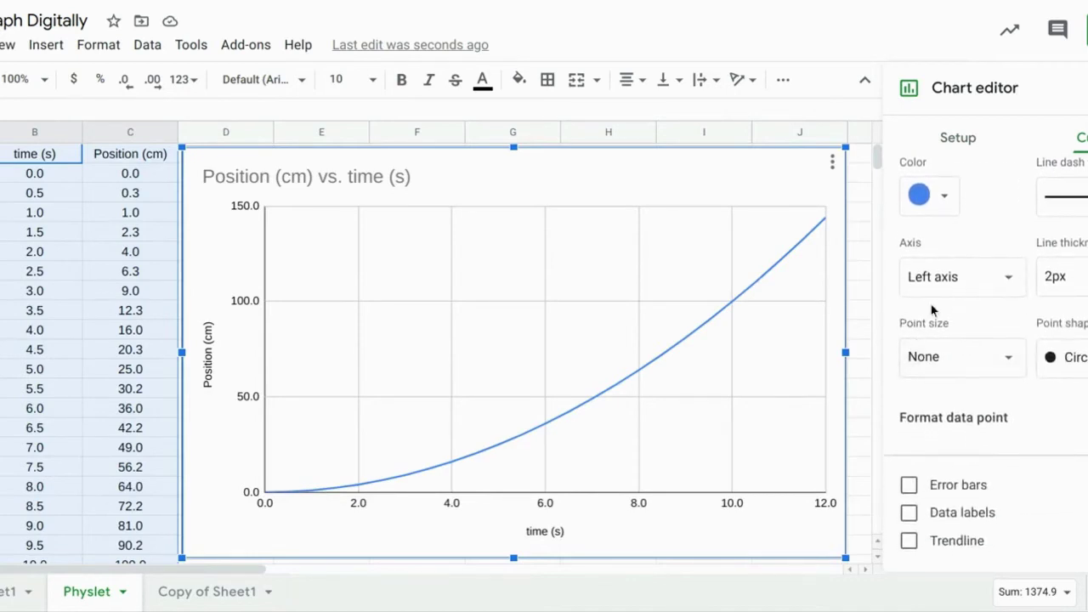
left_click(1005, 366)
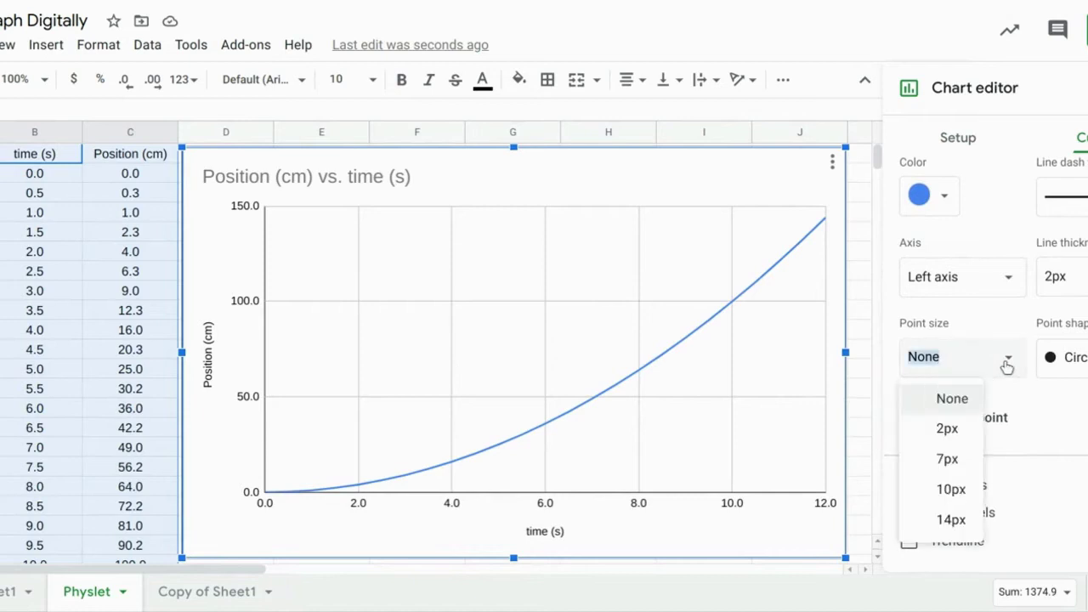
left_click(948, 459)
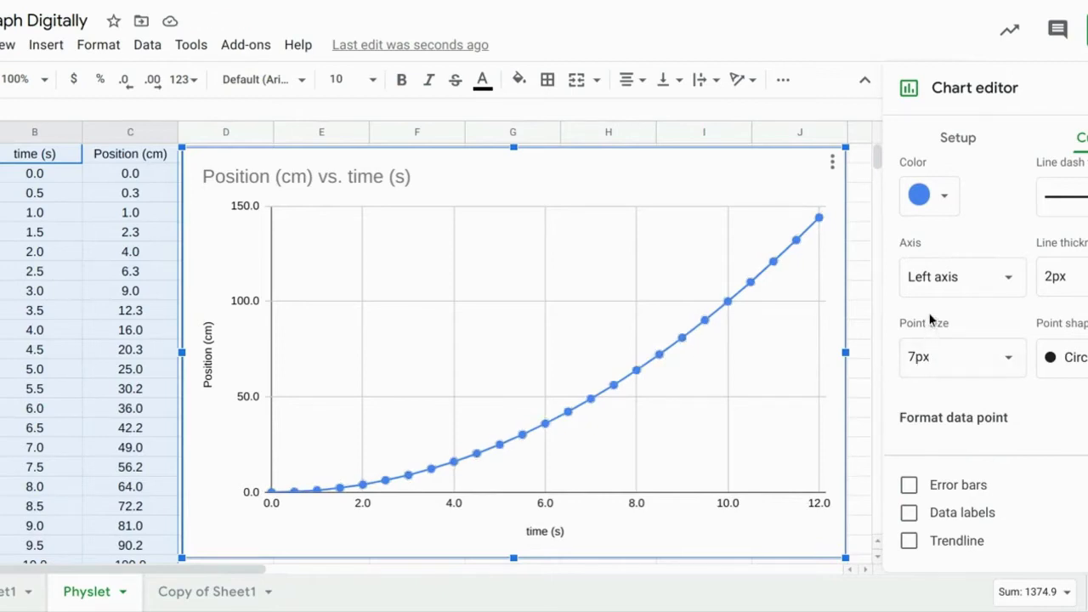
- Try triangle, diamond and X mark point shapes on the Position (cm) series and return to circles
left_click(1062, 357)
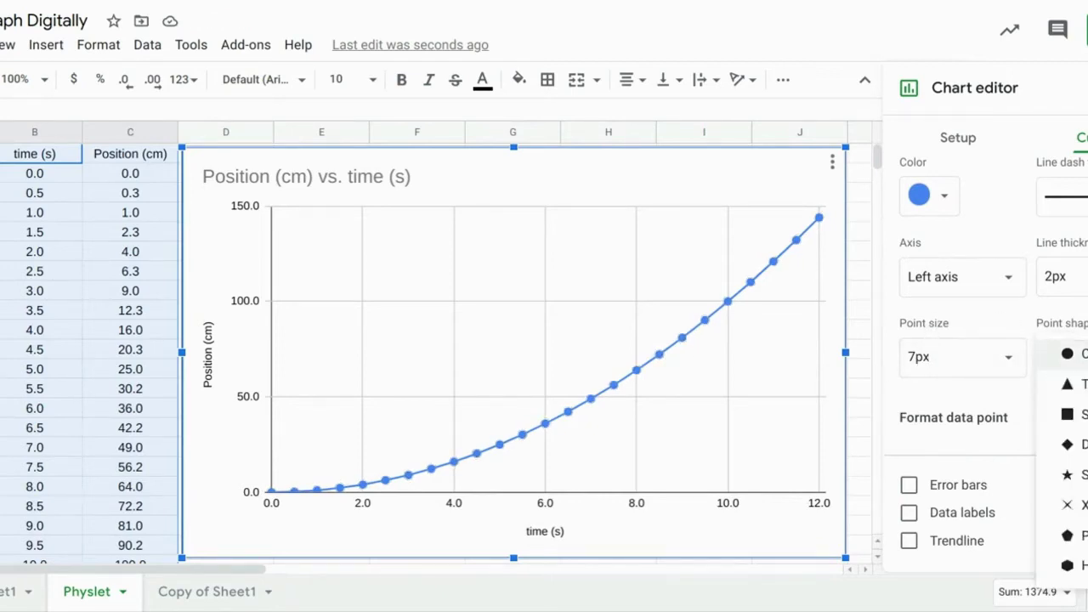
left_click(1083, 387)
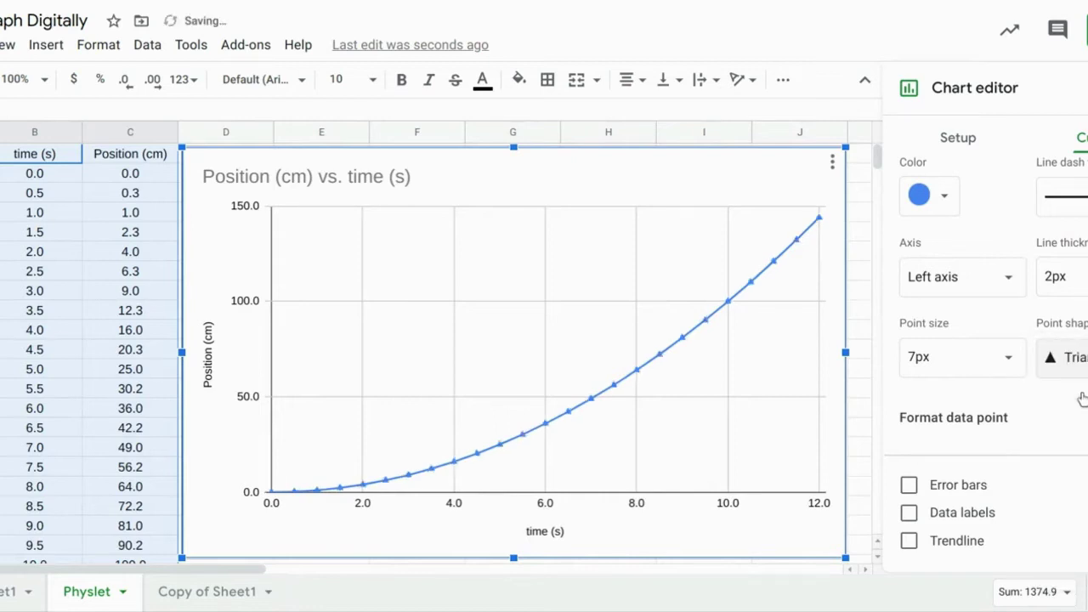
left_click(1073, 359)
left_click(1081, 414)
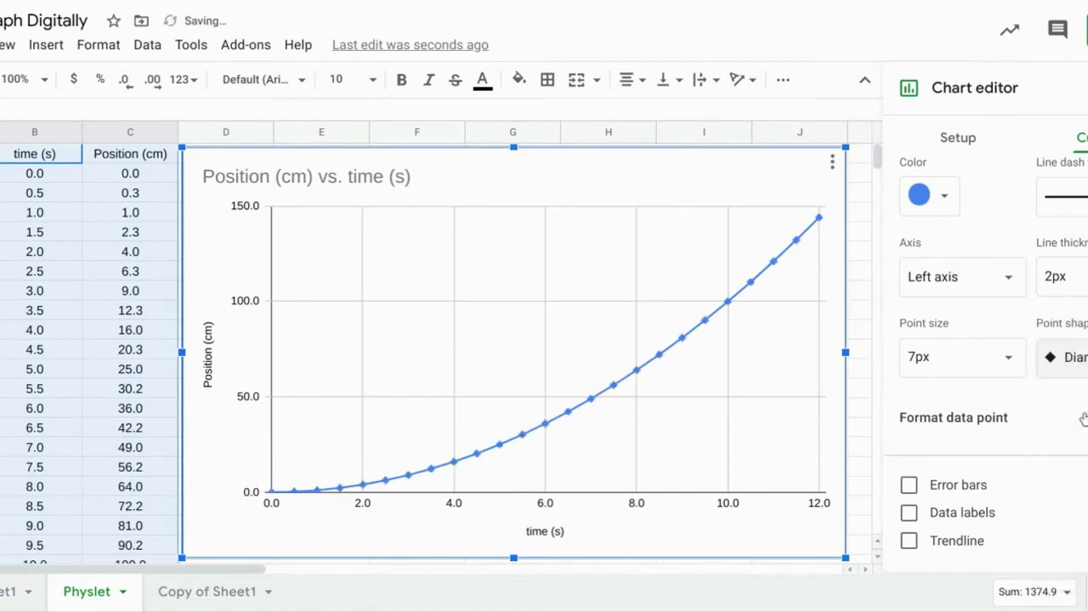
left_click(1067, 359)
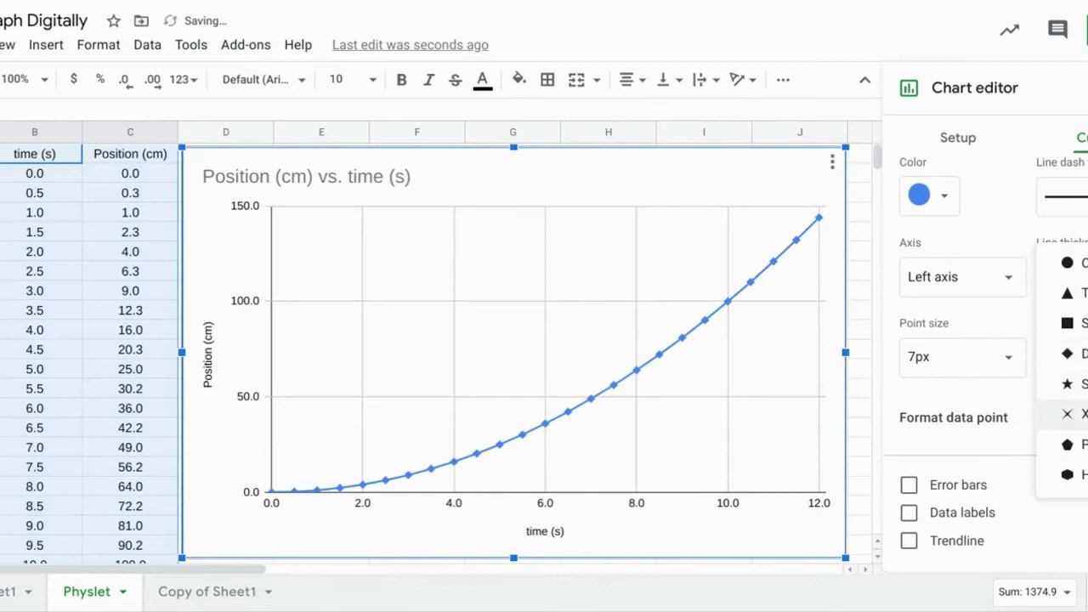
left_click(1067, 416)
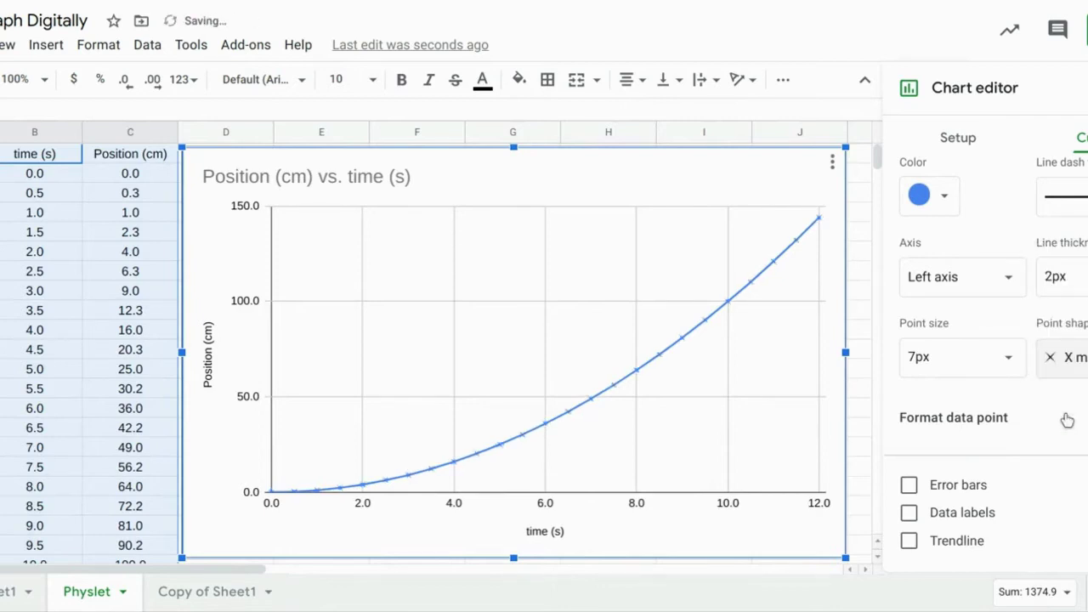
left_click(1067, 359)
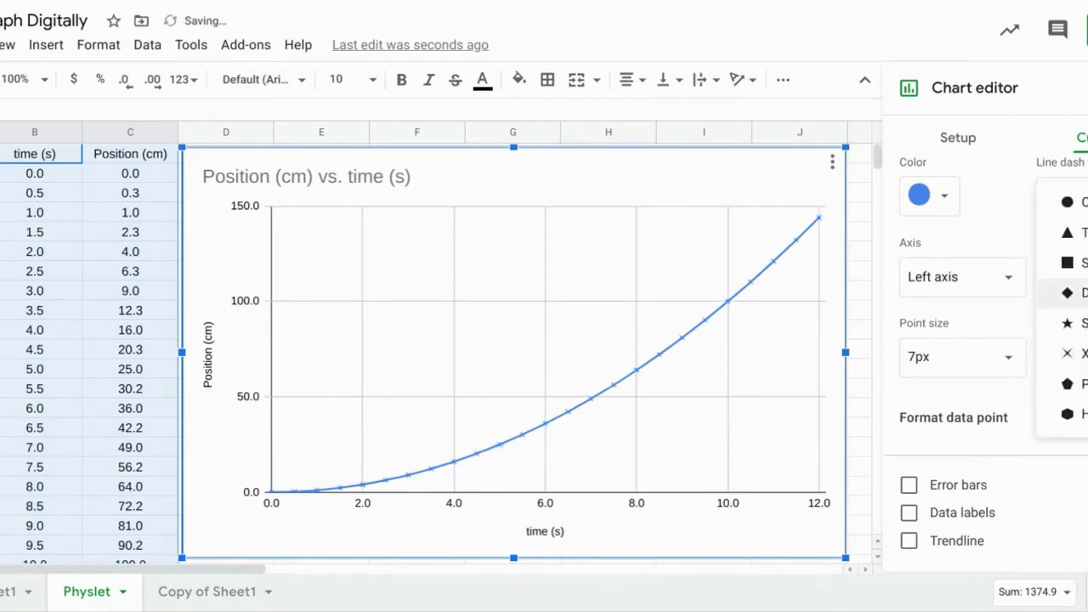
left_click(1074, 202)
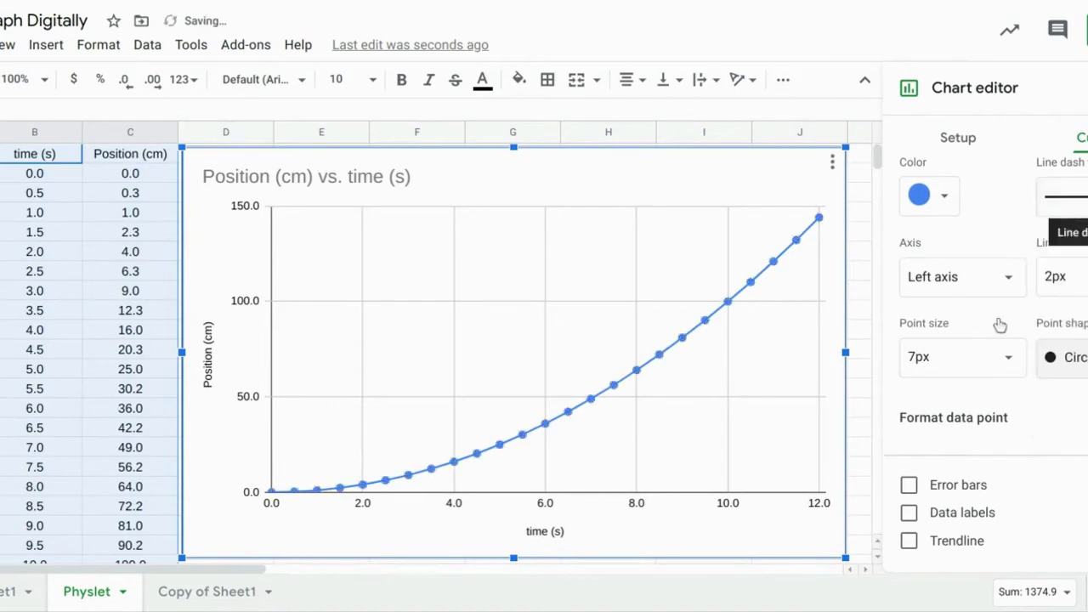
- Open the chart's gridline and tick settings for the vertical axis
scroll(980, 417, "down", 1)
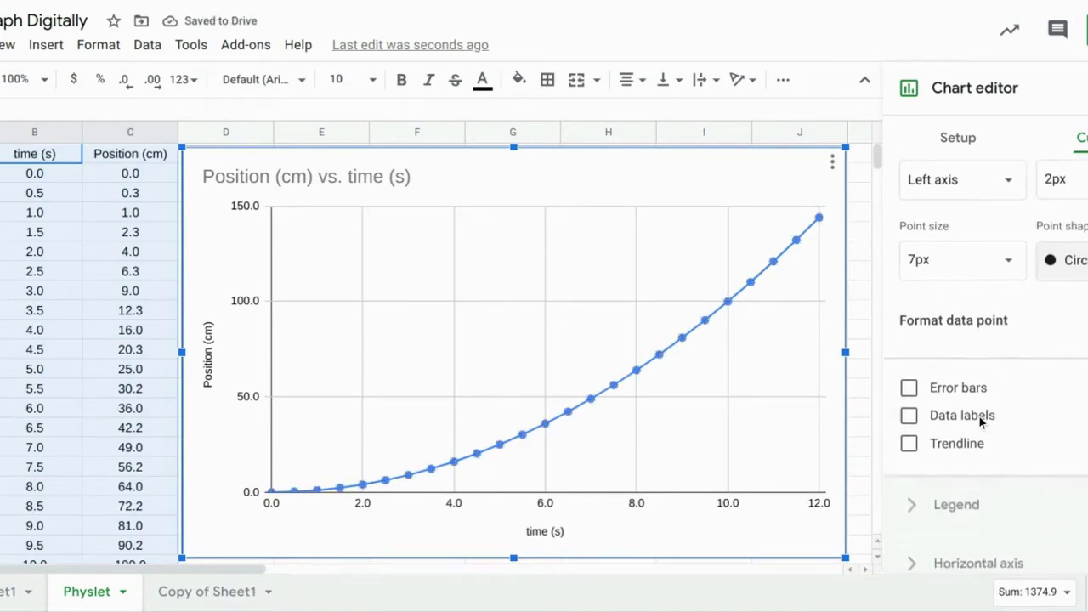
scroll(978, 415, "down", 2)
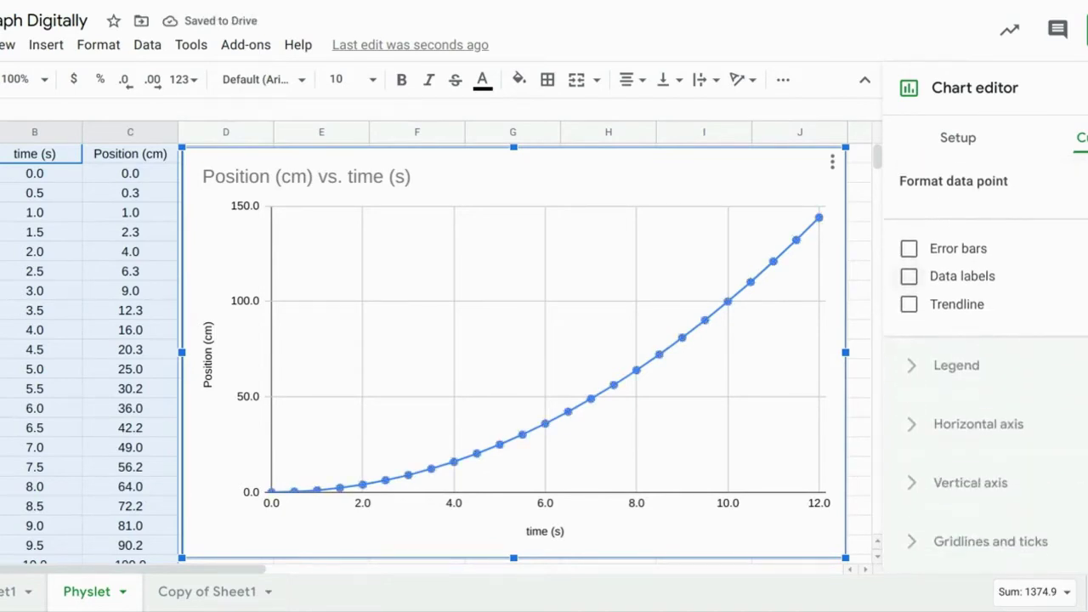
left_click(915, 544)
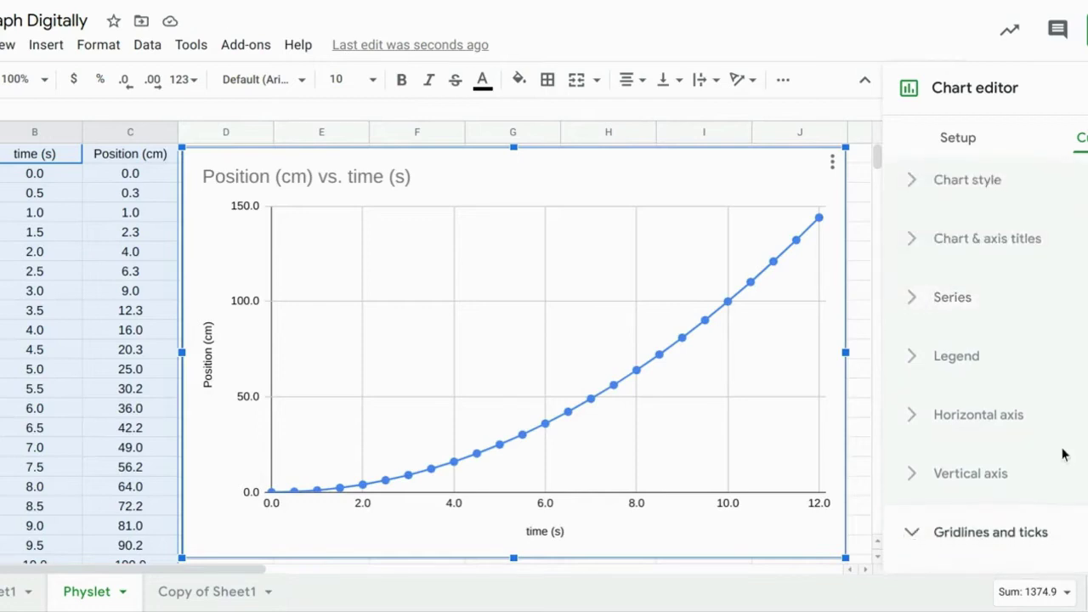
scroll(1063, 456, "down", 1)
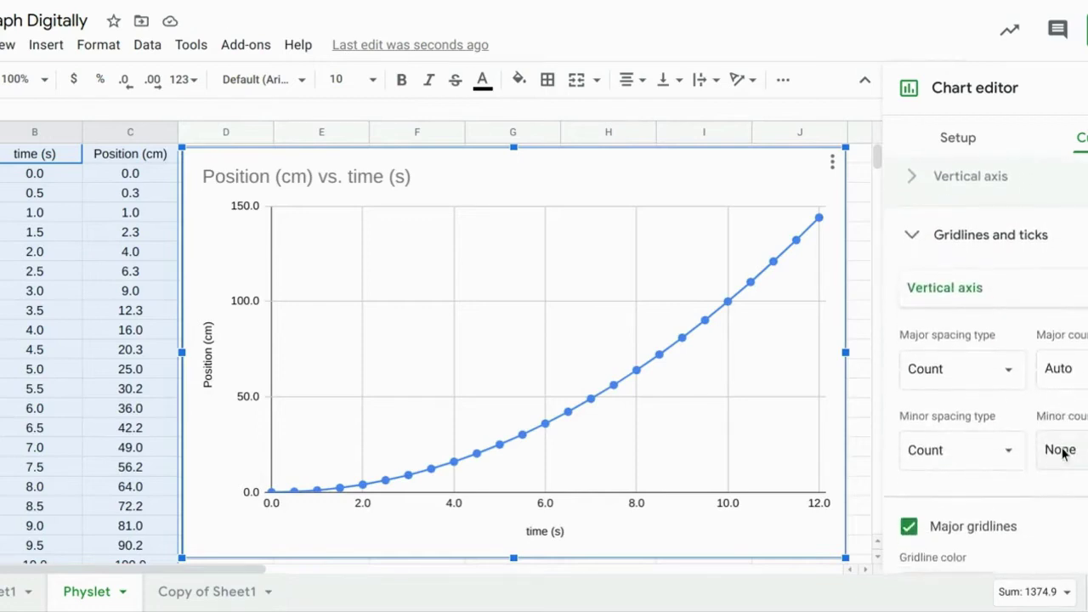
- Try a major gridline count of 7 on the vertical axis and set it back to Auto
left_click(1011, 373)
left_click(944, 366)
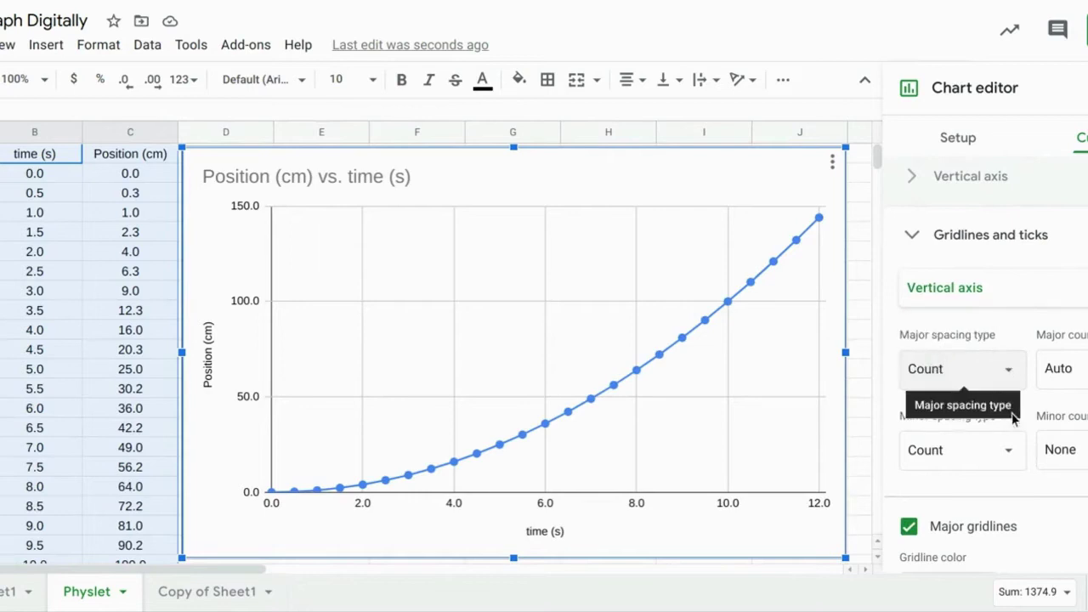
scroll(1078, 397, "down", 1)
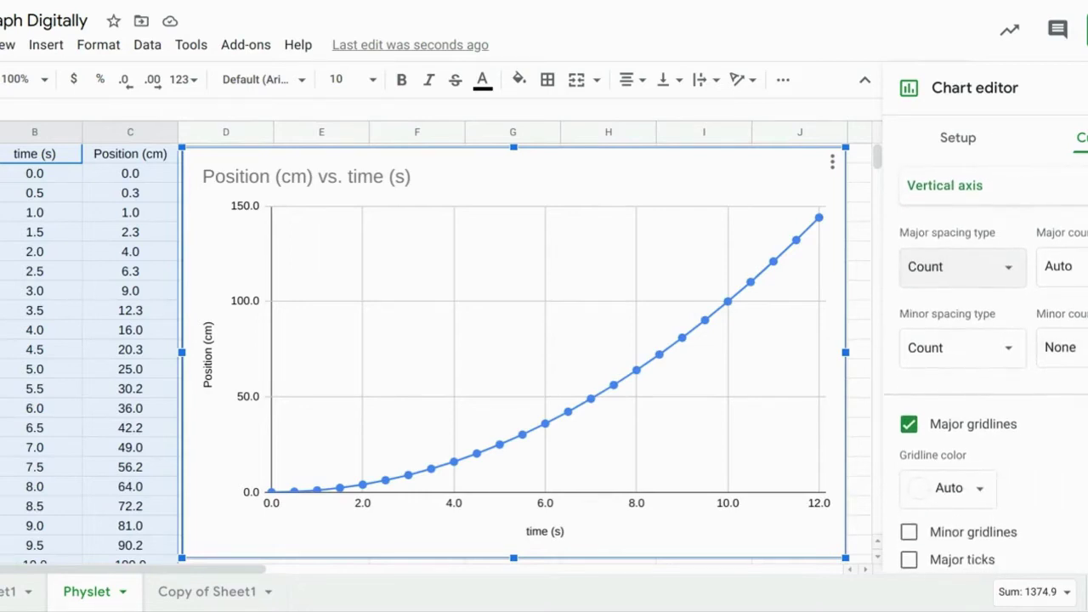
left_click(1062, 268)
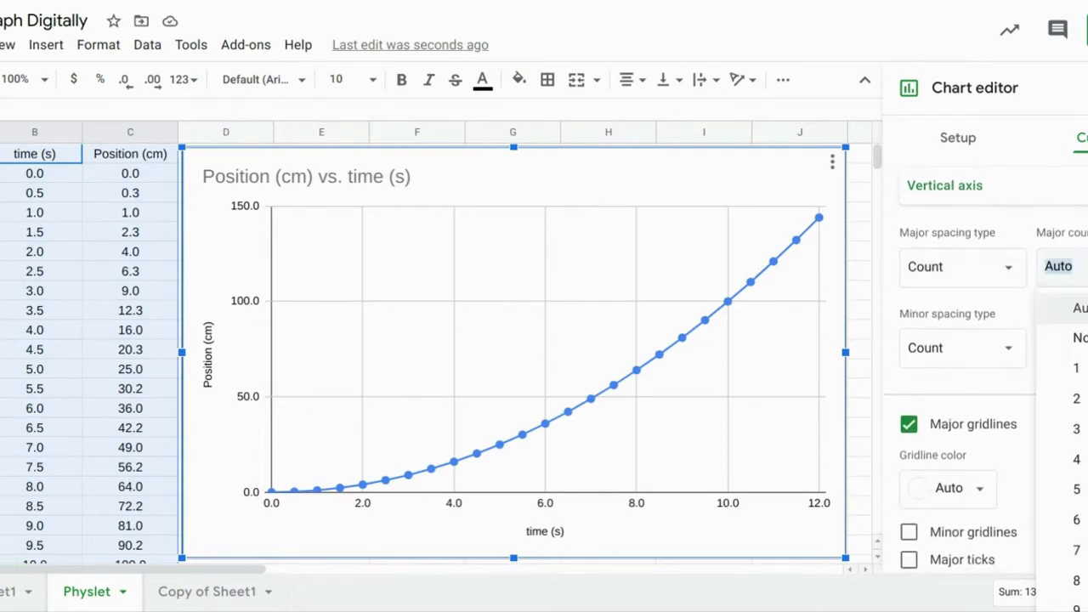
left_click(1079, 547)
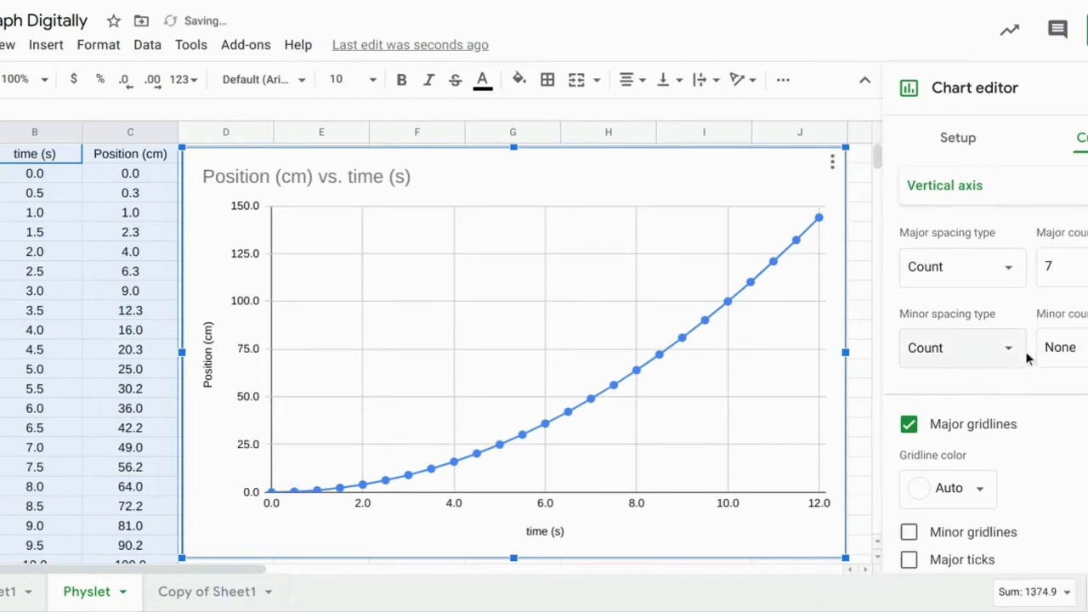
scroll(1026, 352, "down", 1)
scroll(959, 359, "up", 2)
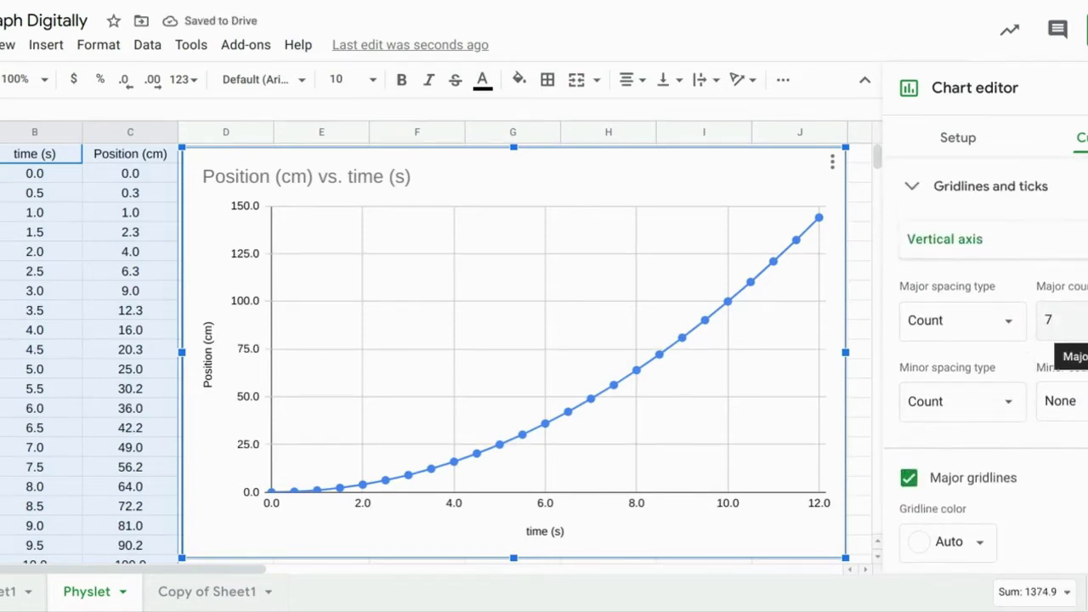
left_click(1067, 322)
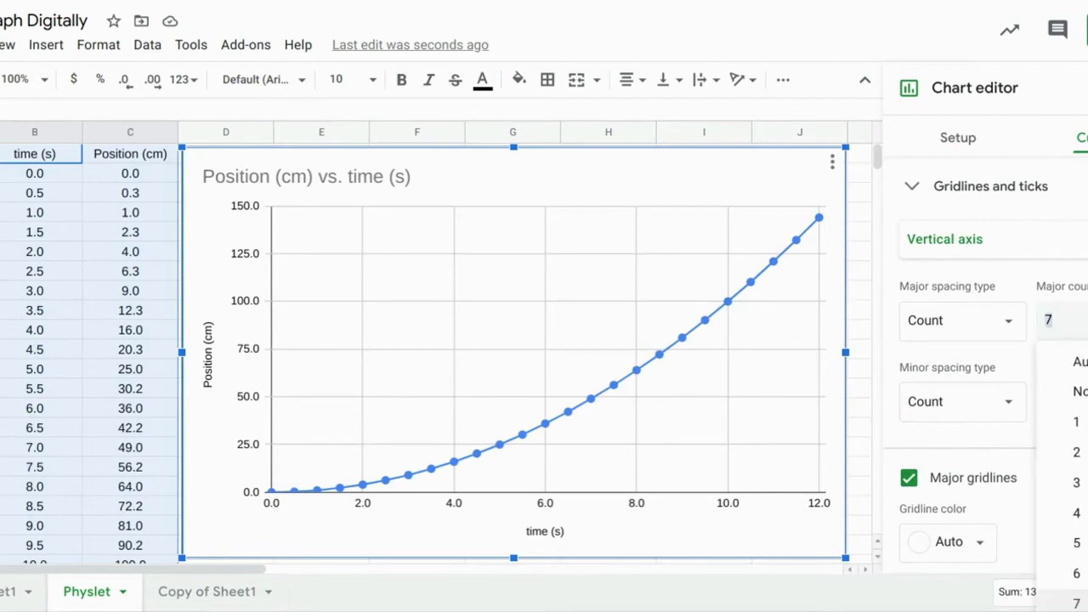
left_click(1082, 364)
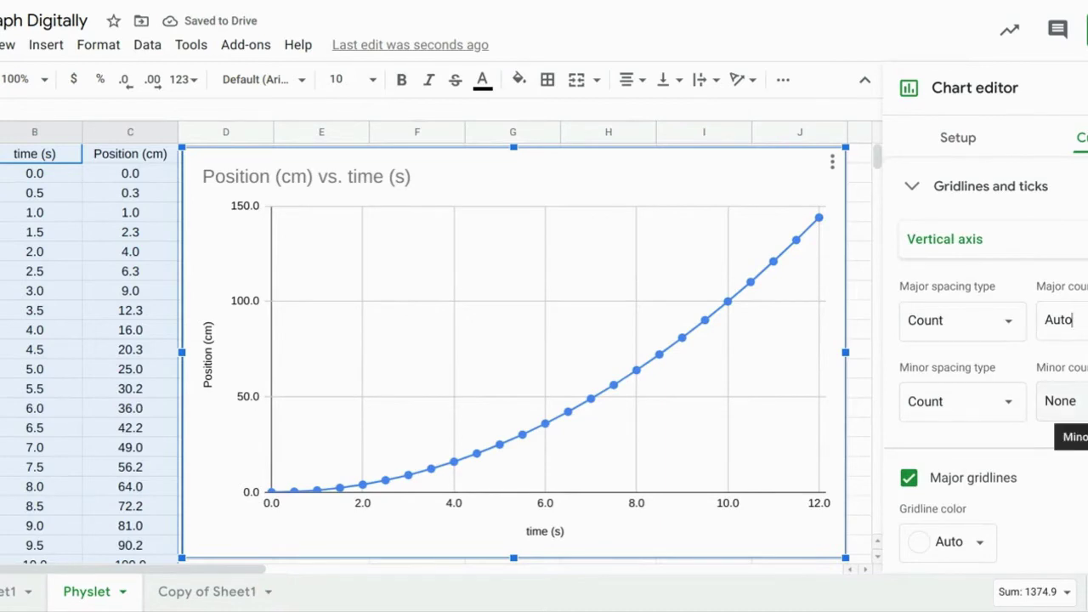
- Set the vertical axis's minor gridline count to 9
left_click(1060, 401)
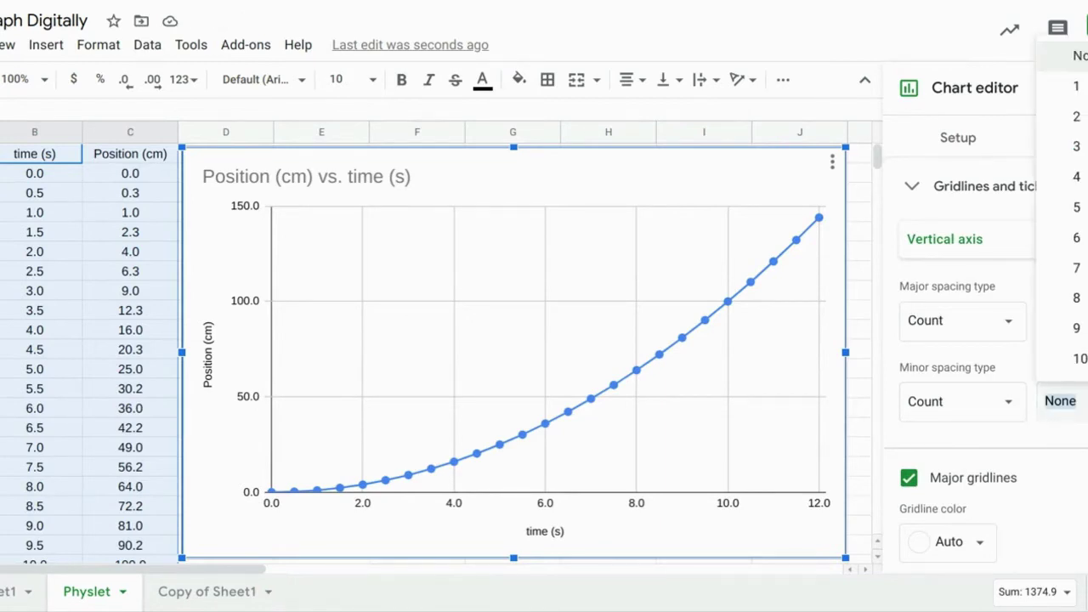
left_click(1083, 329)
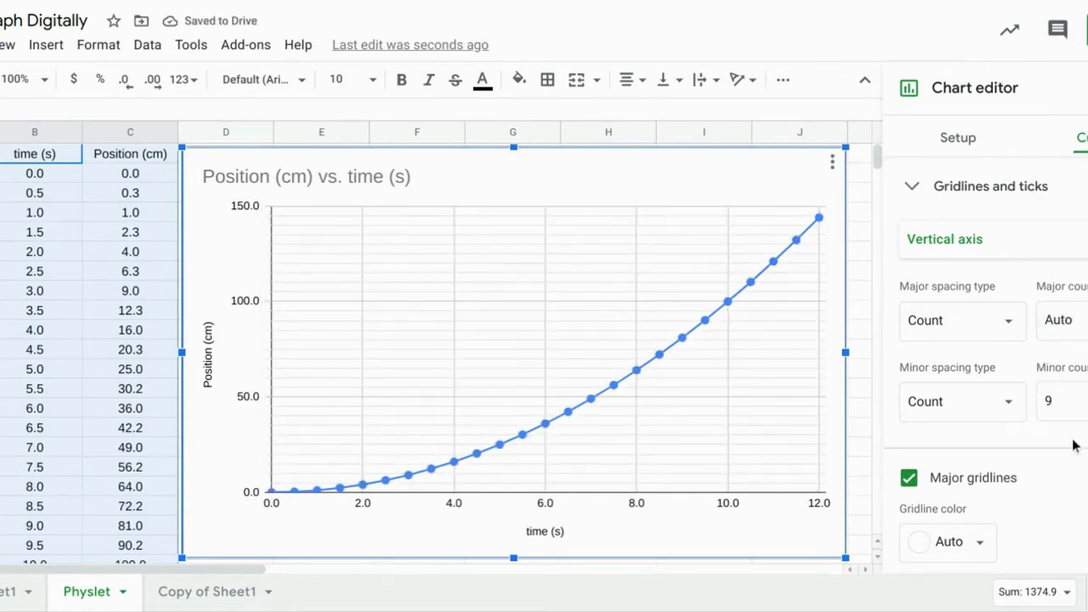
scroll(989, 467, "down", 2)
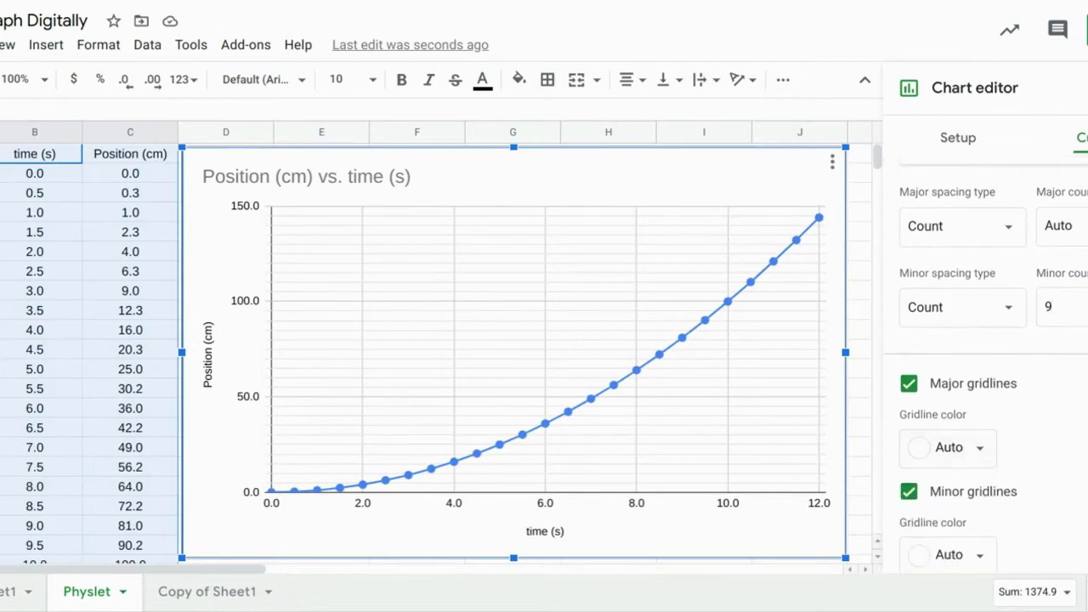
scroll(986, 383, "down", 2)
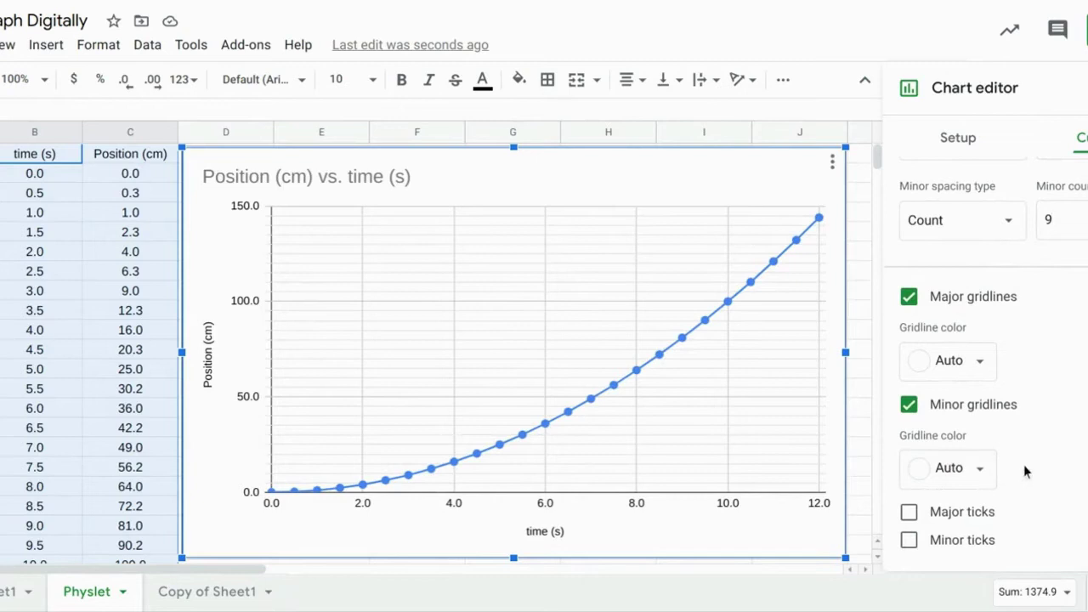
- Switch the gridline and tick settings to the horizontal axis and set its major spacing type to Count
scroll(1069, 461, "up", 6)
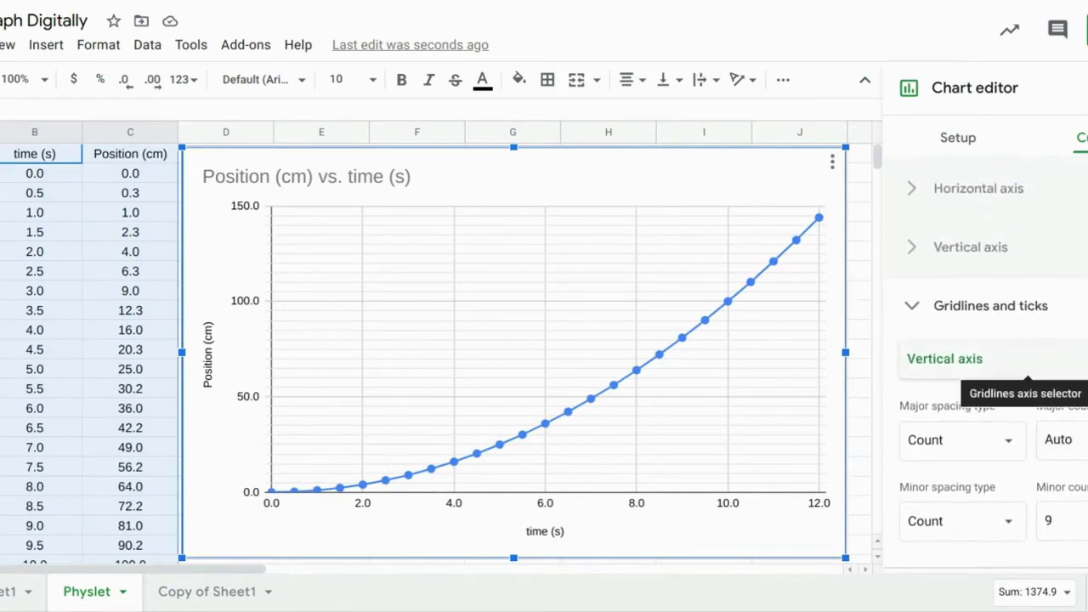
left_click(1021, 361)
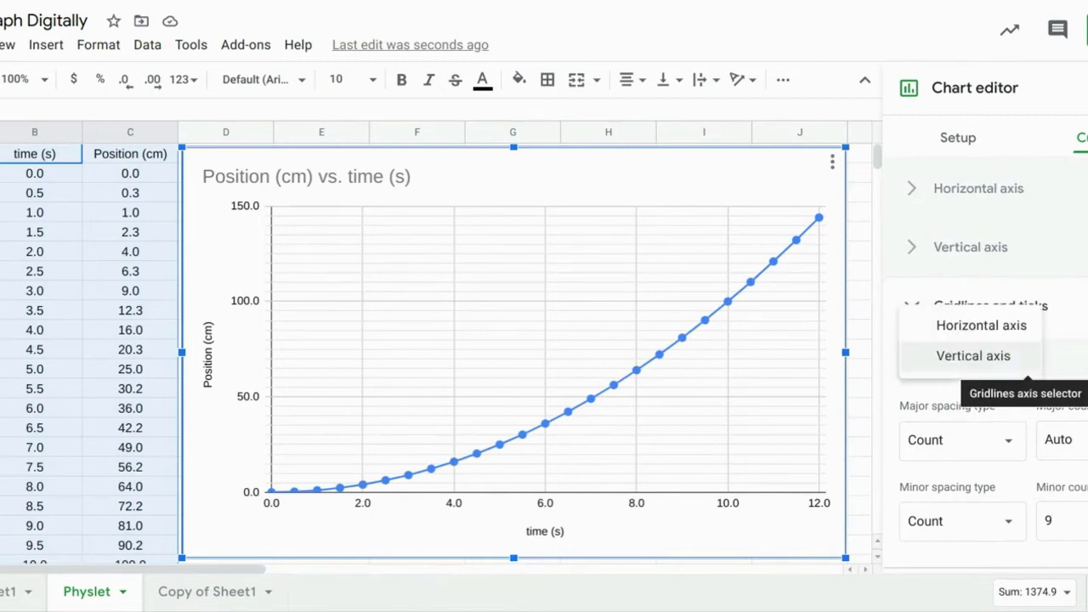
left_click(967, 323)
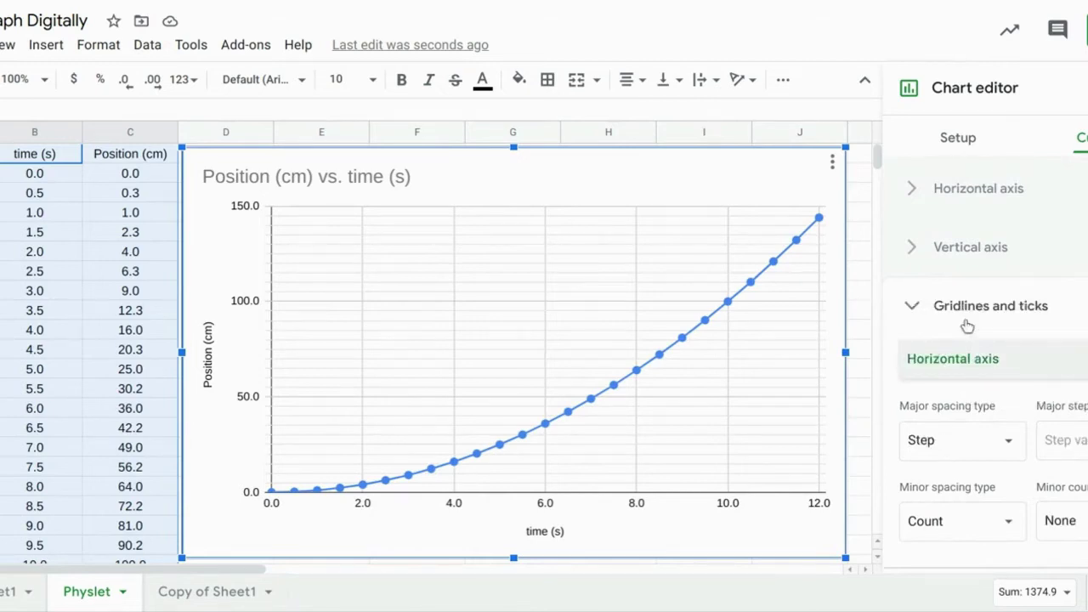
left_click(1003, 440)
left_click(954, 467)
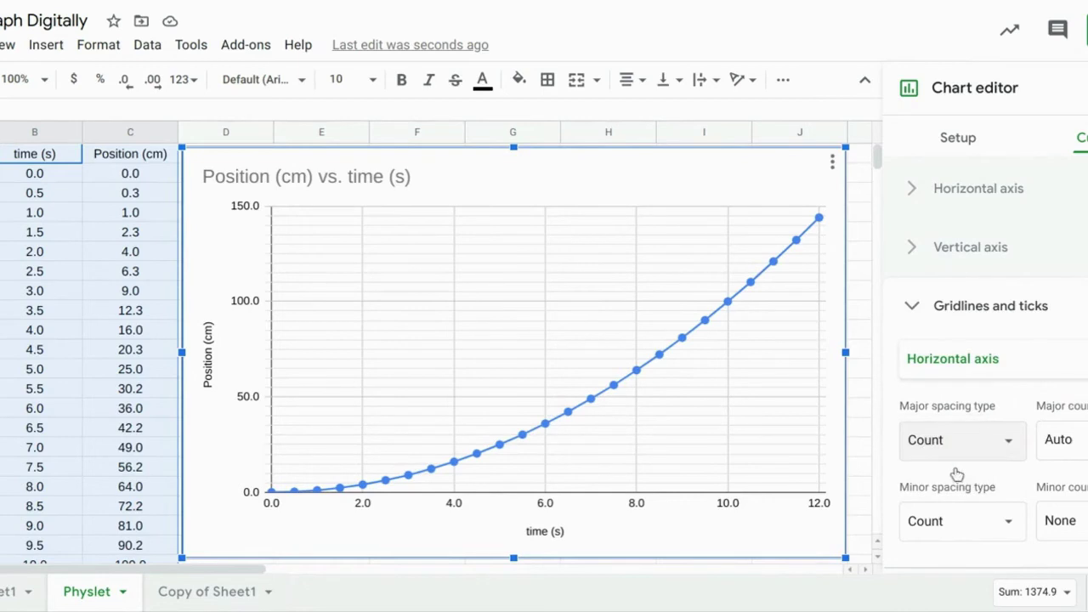
- Set the horizontal axis's minor gridline count to 9
scroll(1012, 498, "down", 3)
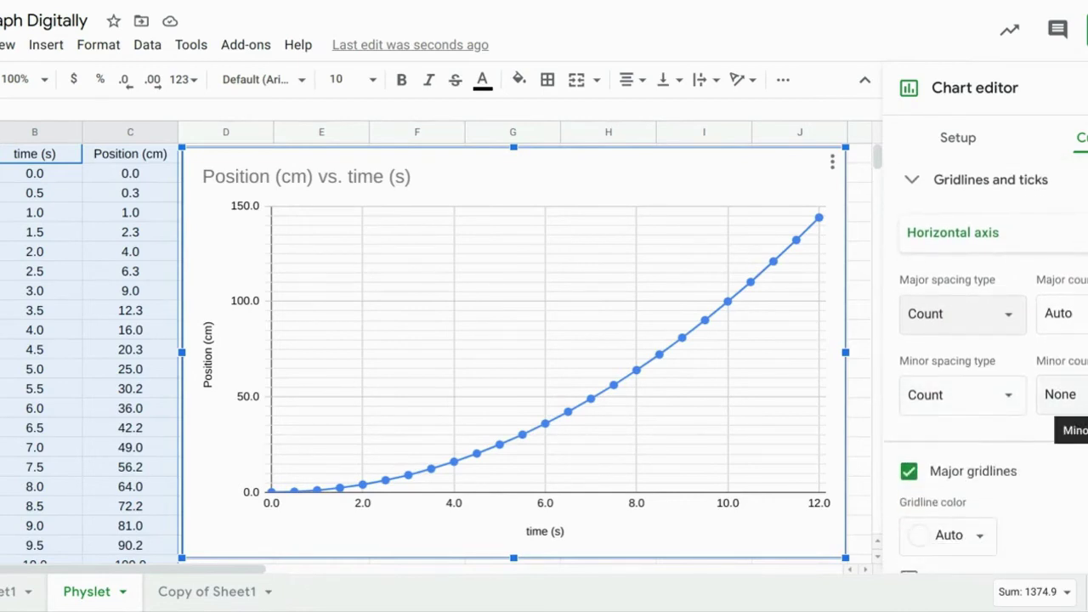
left_click(1062, 395)
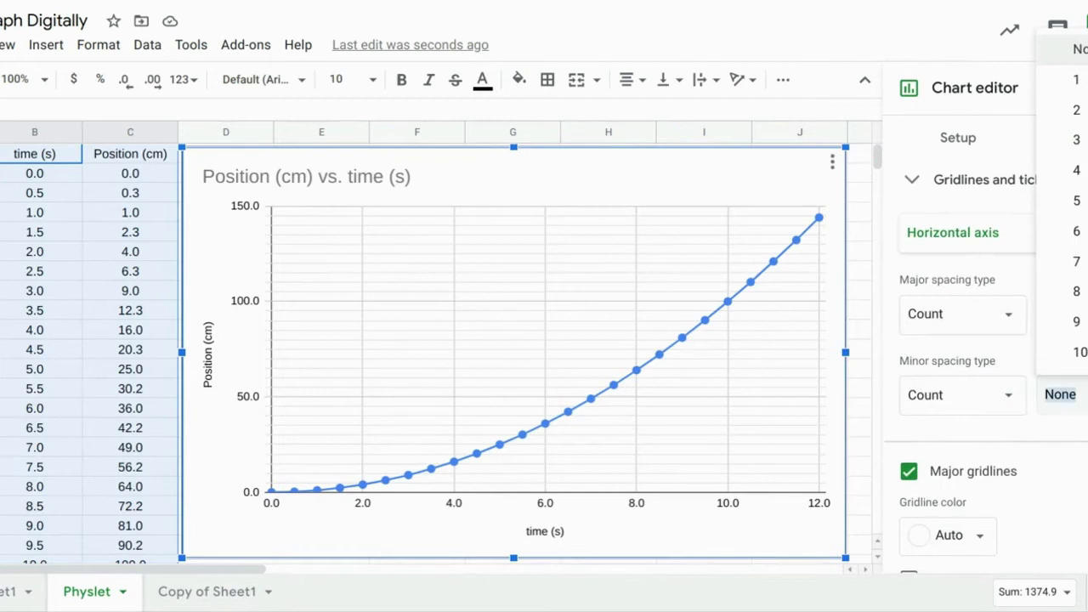
left_click(1080, 320)
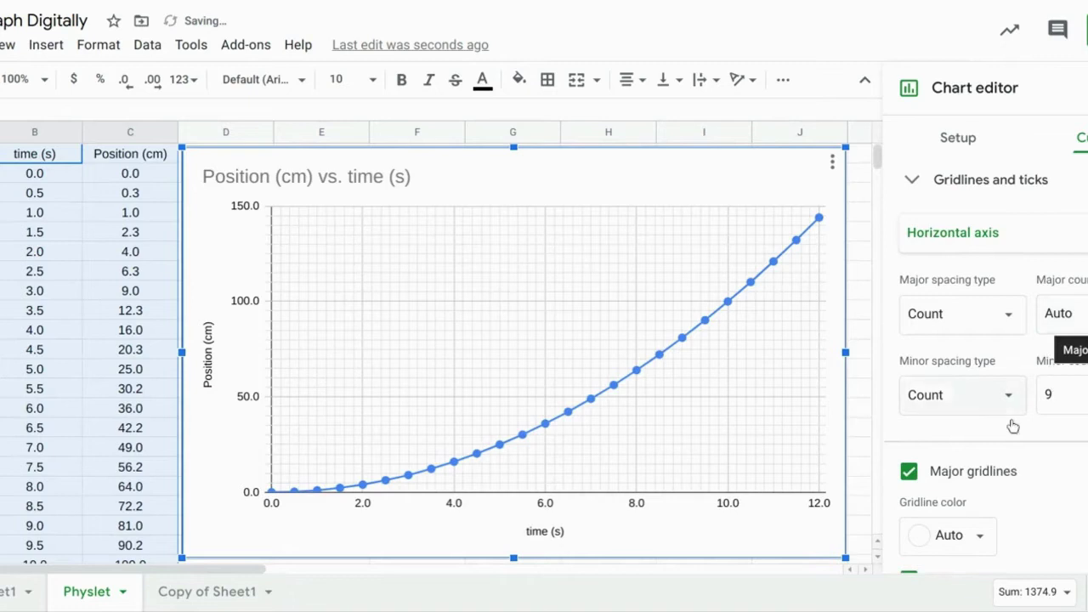
- Try a dark grey color on the horizontal axis's major gridlines and set it back to Auto
scroll(1046, 503, "down", 3)
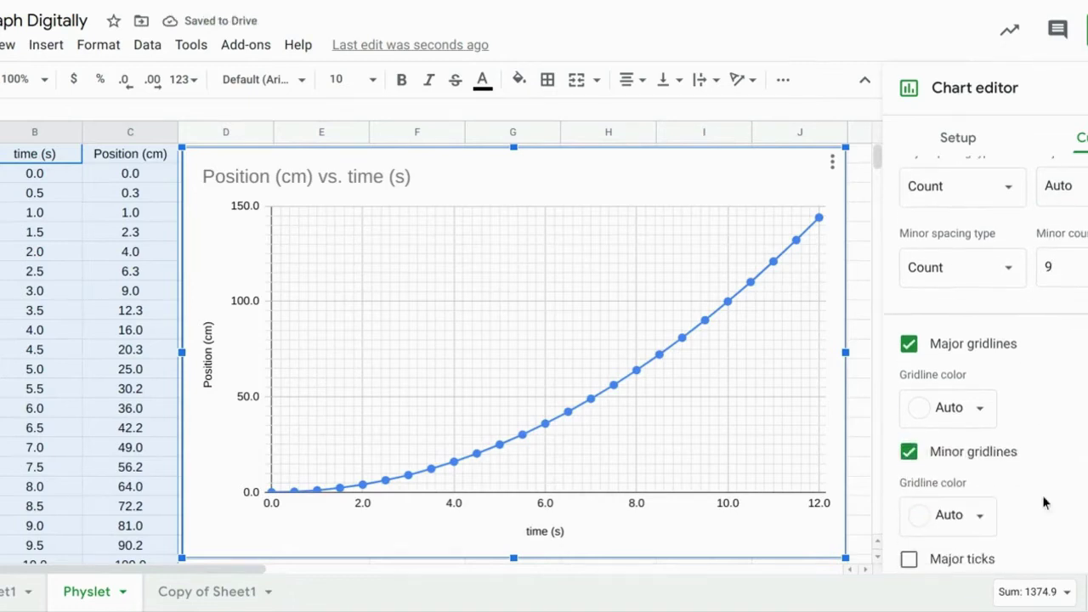
left_click(987, 415)
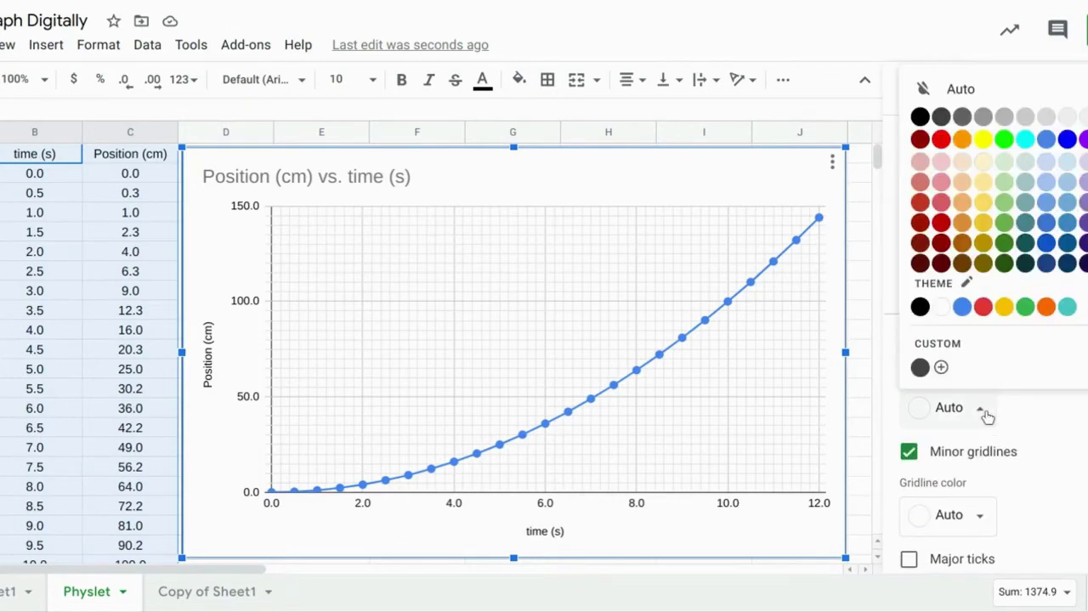
left_click(943, 119)
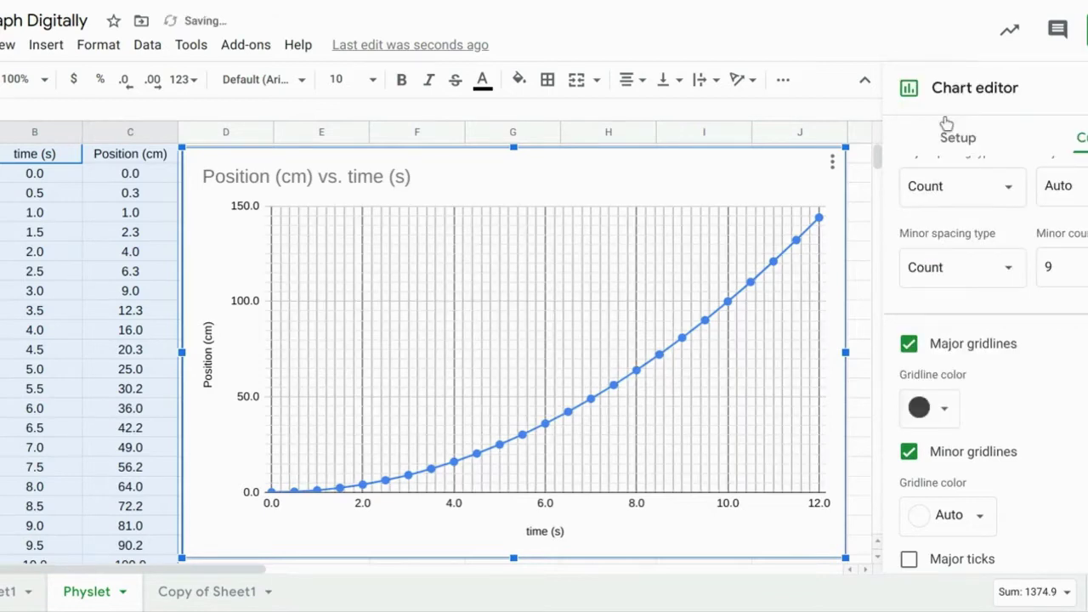
left_click(946, 411)
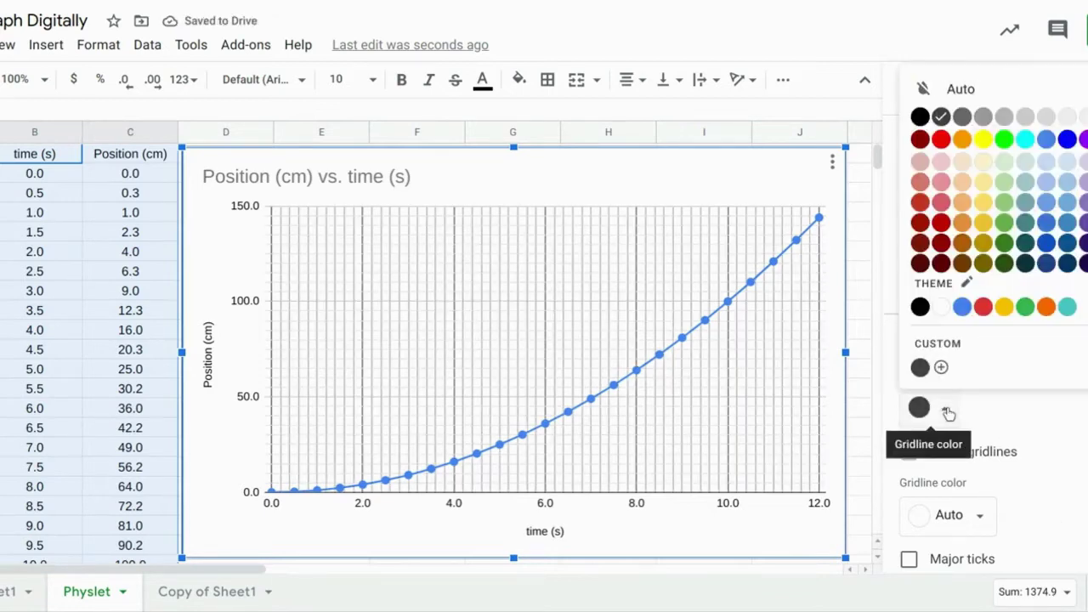
left_click(956, 89)
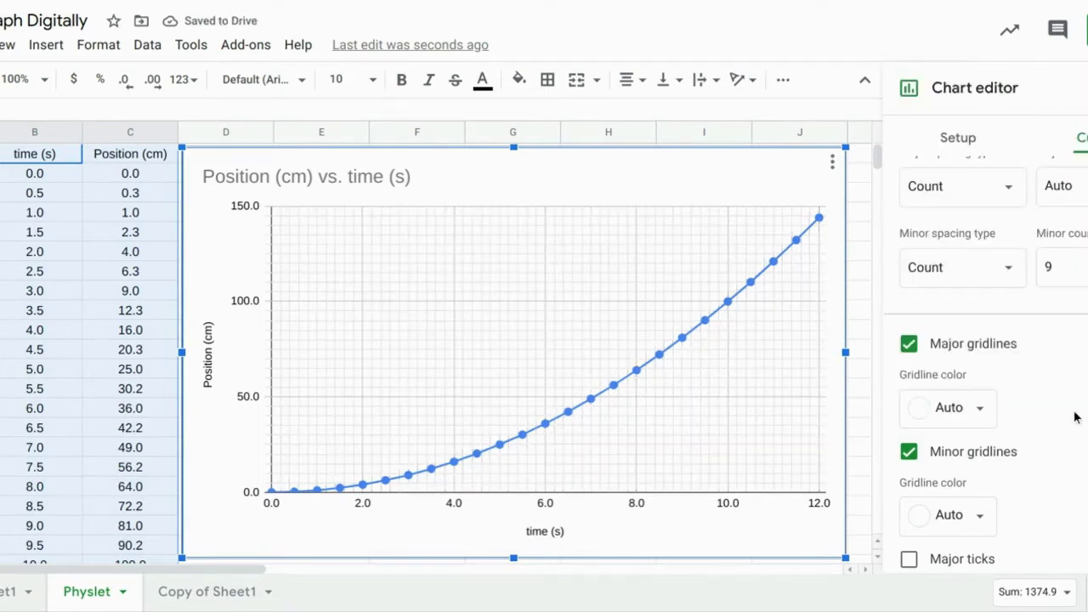
- Finish the gridline settings and close the chart editor
scroll(986, 364, "down", 1)
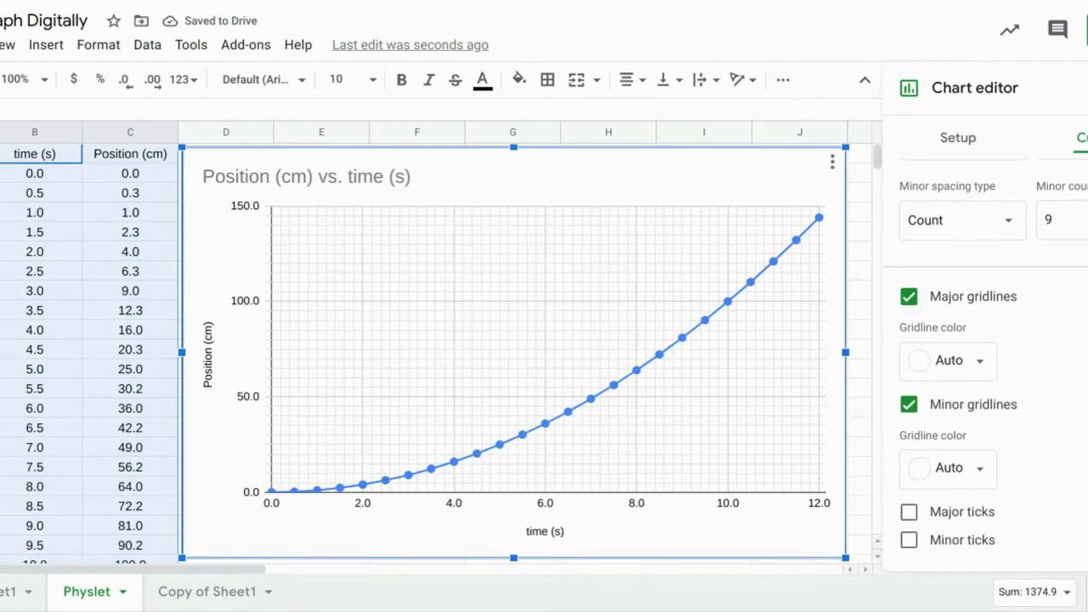
scroll(986, 364, "up", 4)
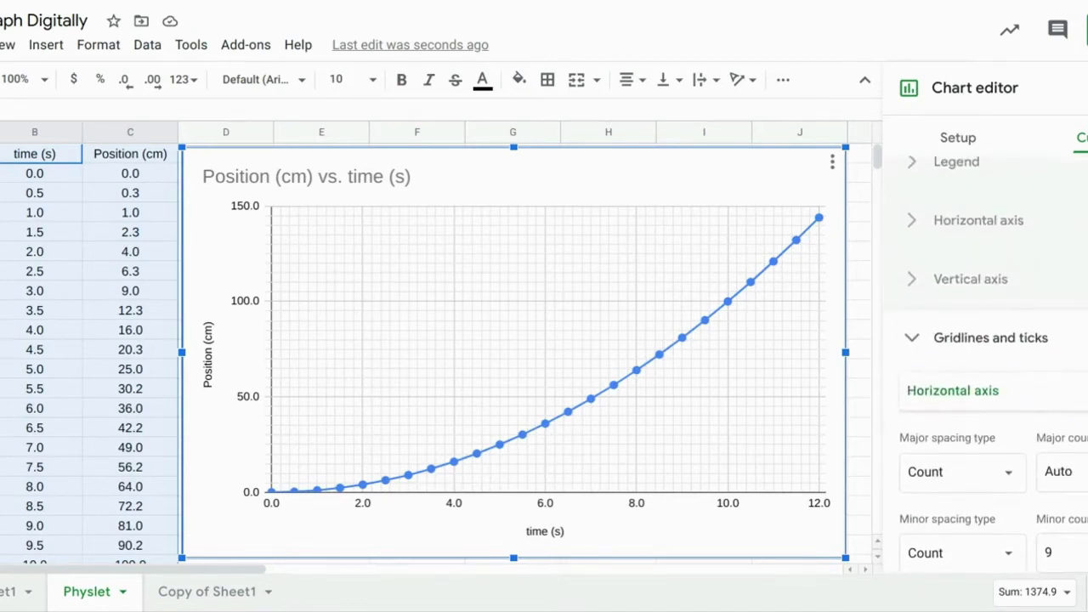
scroll(986, 364, "up", 2)
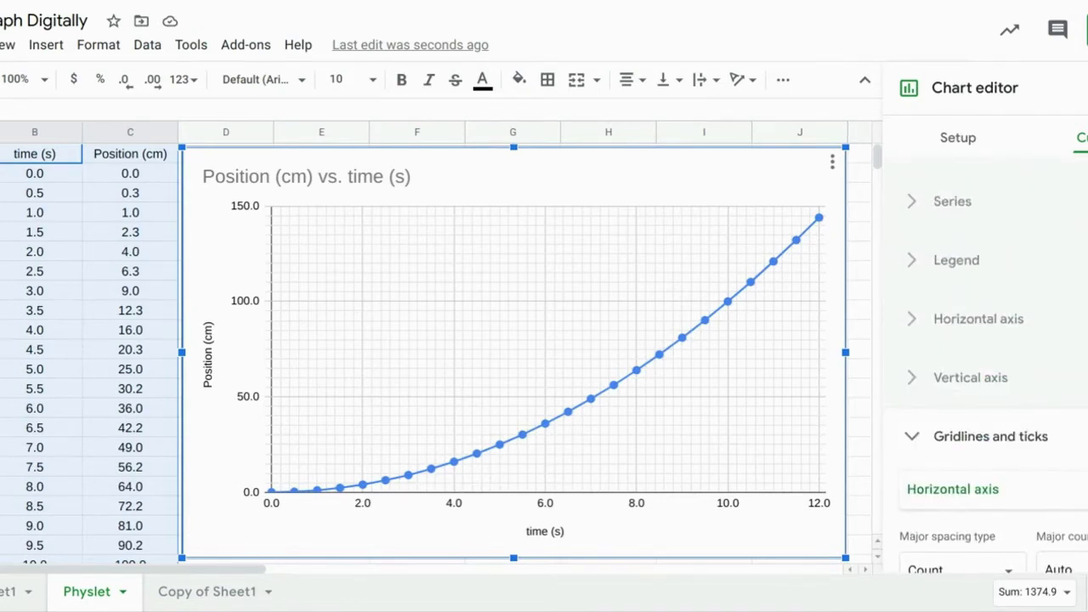
key("Escape")
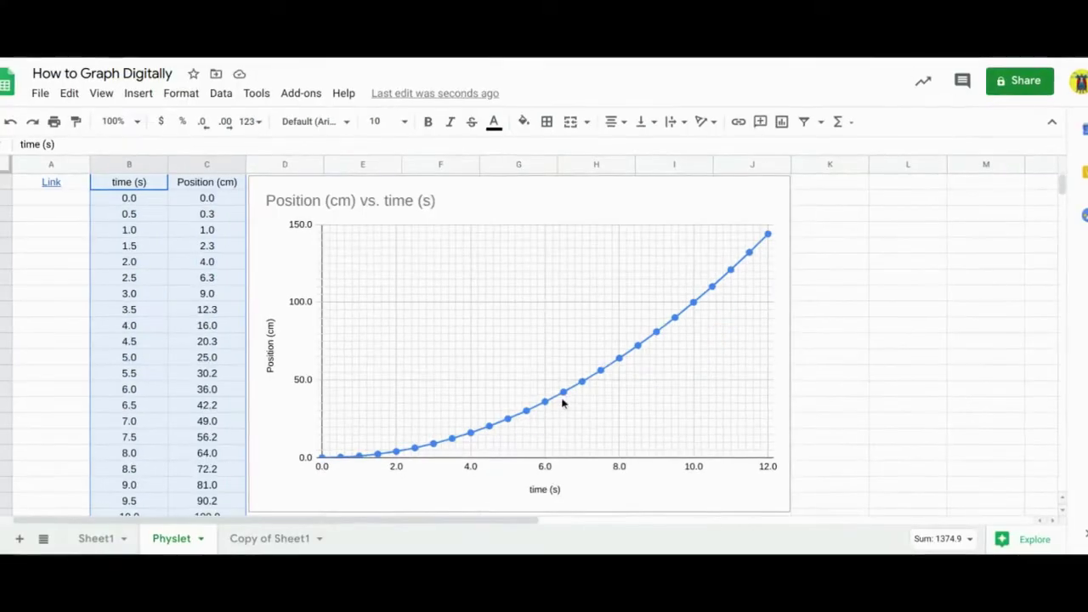
- Reopen the chart editor at the Position (cm) series settings and find the data point formatting option
left_click(567, 420)
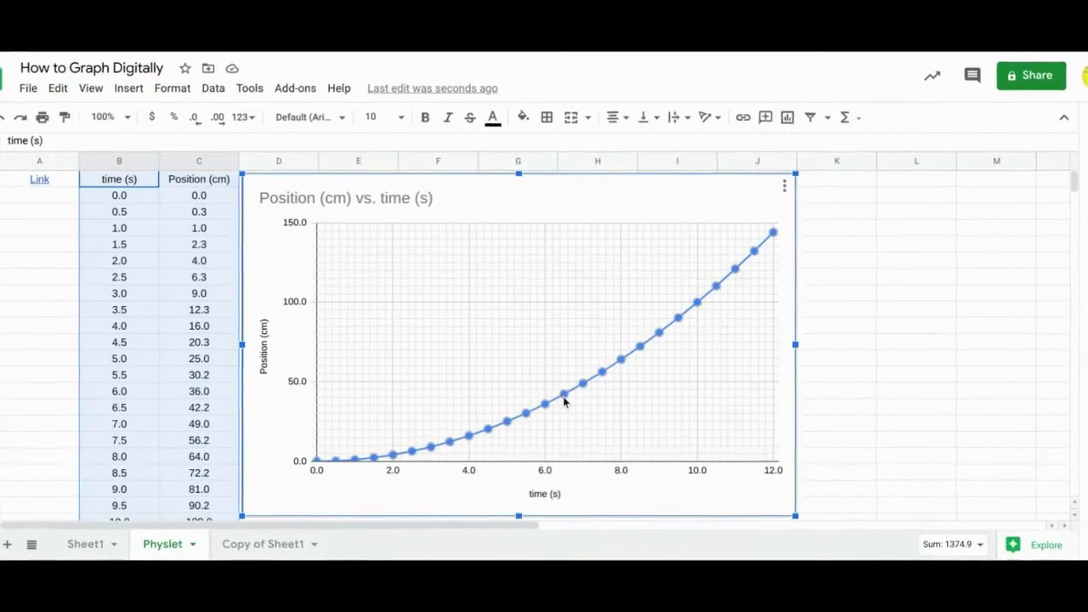
double_click(564, 401)
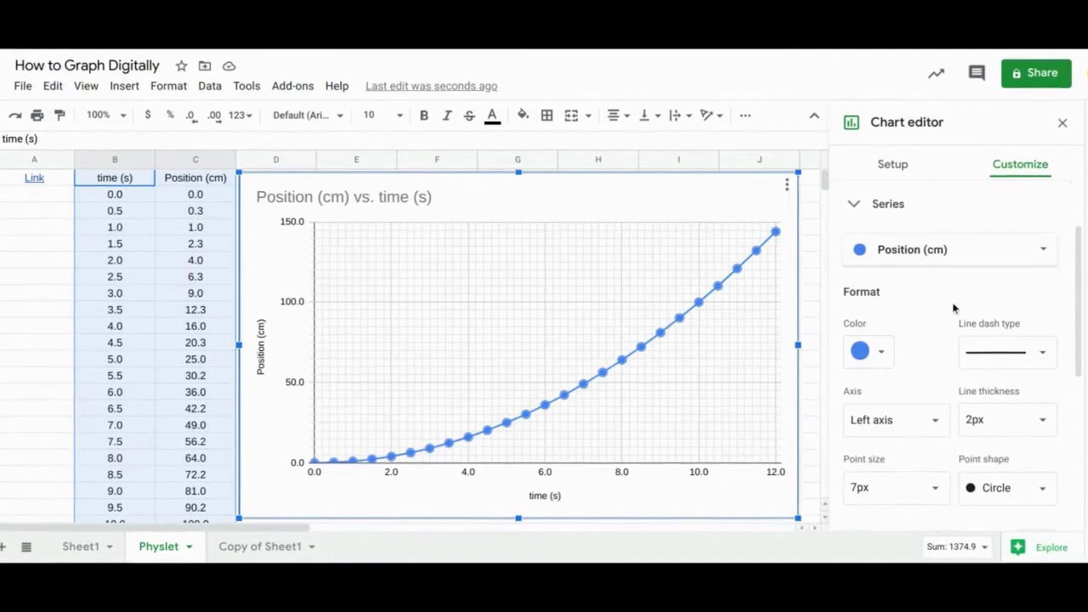
left_click(889, 208)
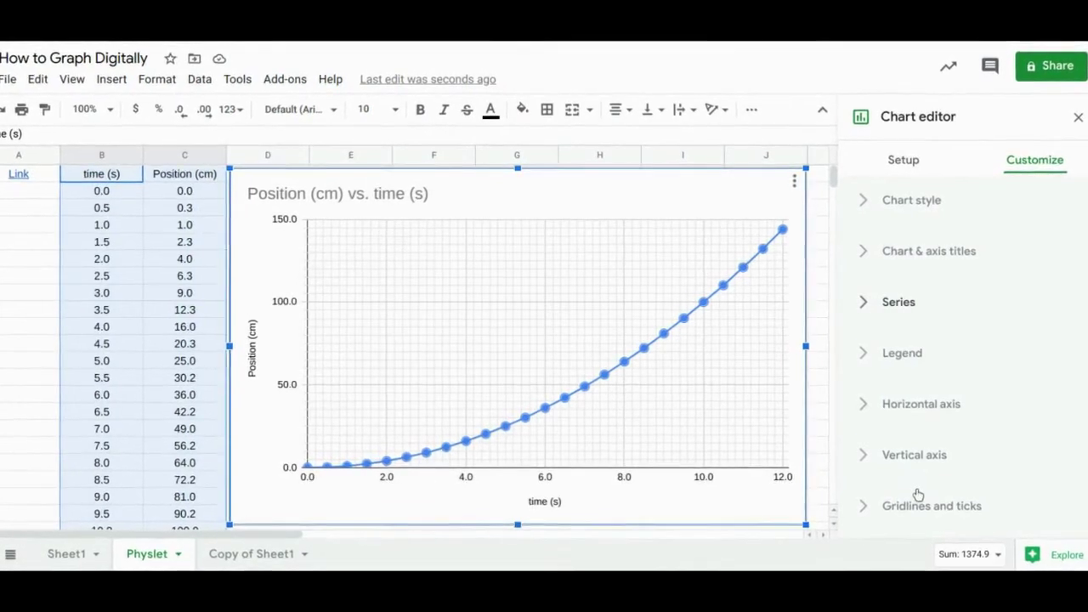
left_click(899, 302)
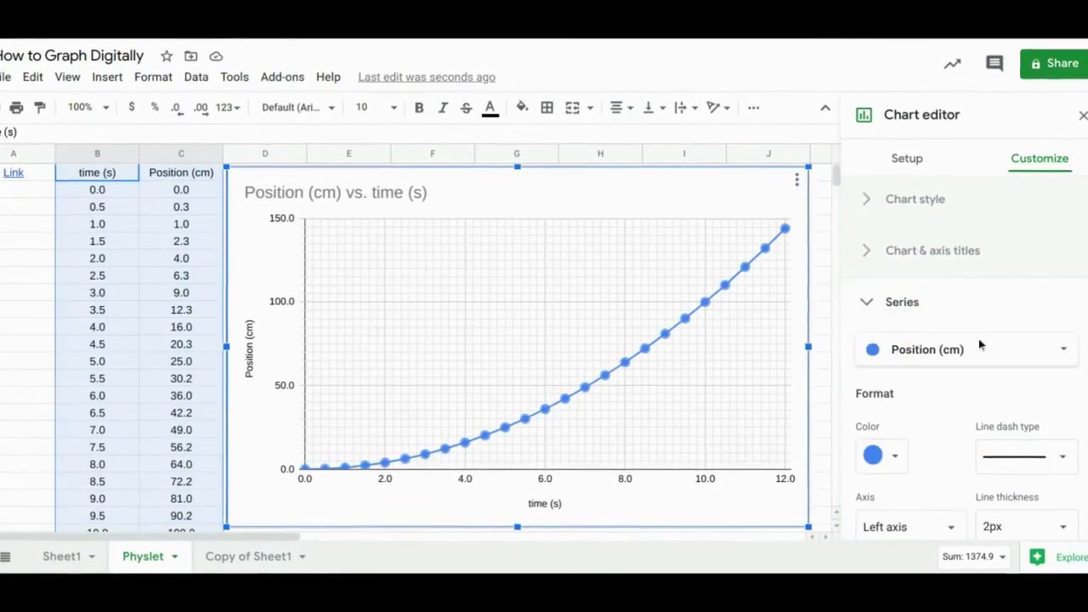
scroll(947, 440, "down", 5)
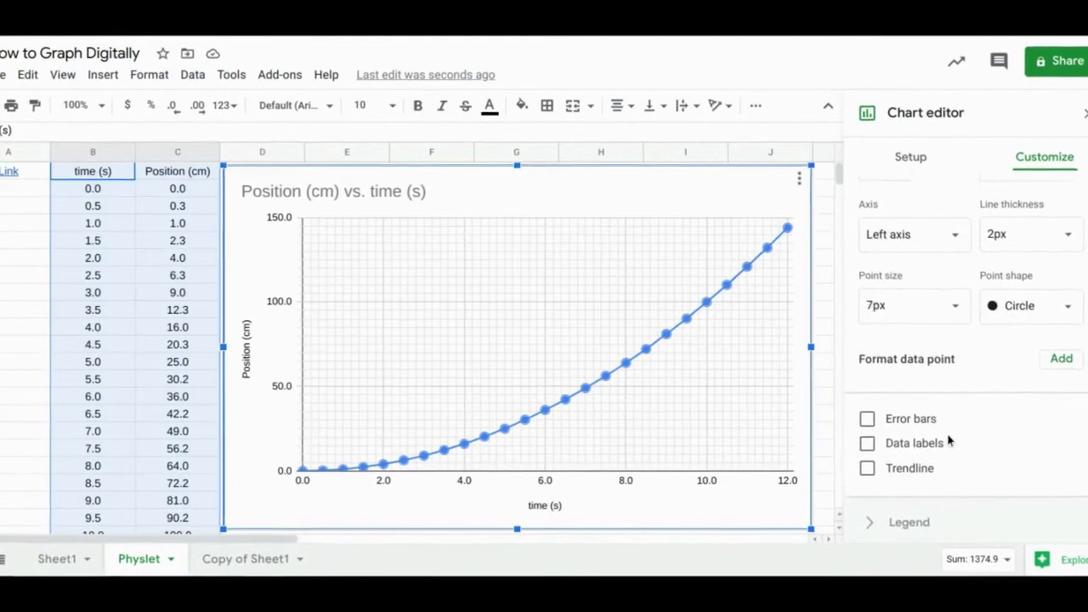
- Look through the data points offered for individual formatting in the Position (cm) series and dismiss the selection dialog
left_click(1066, 349)
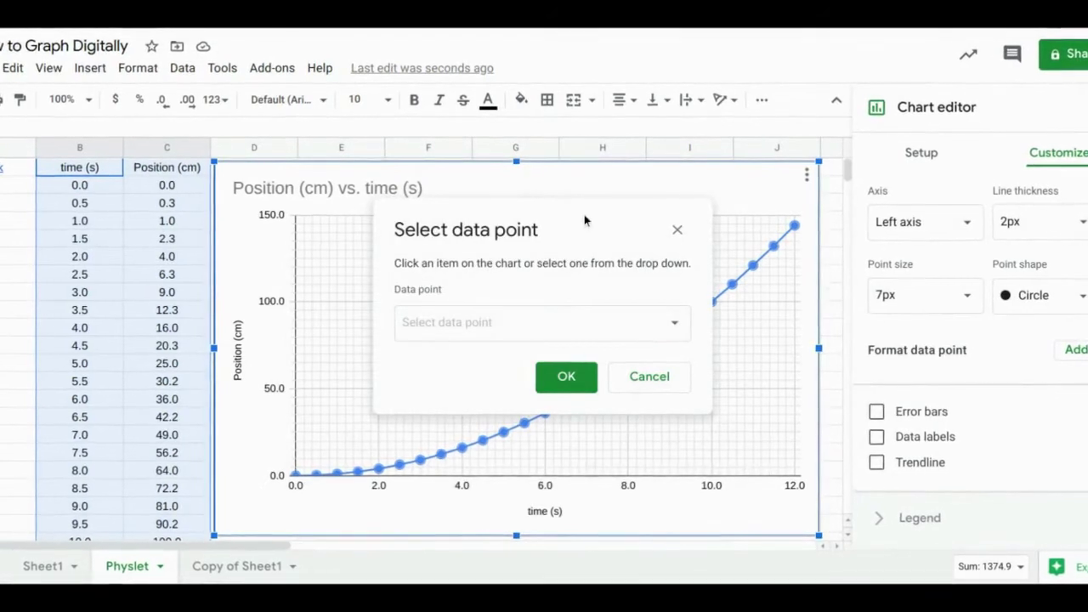
left_click(625, 336)
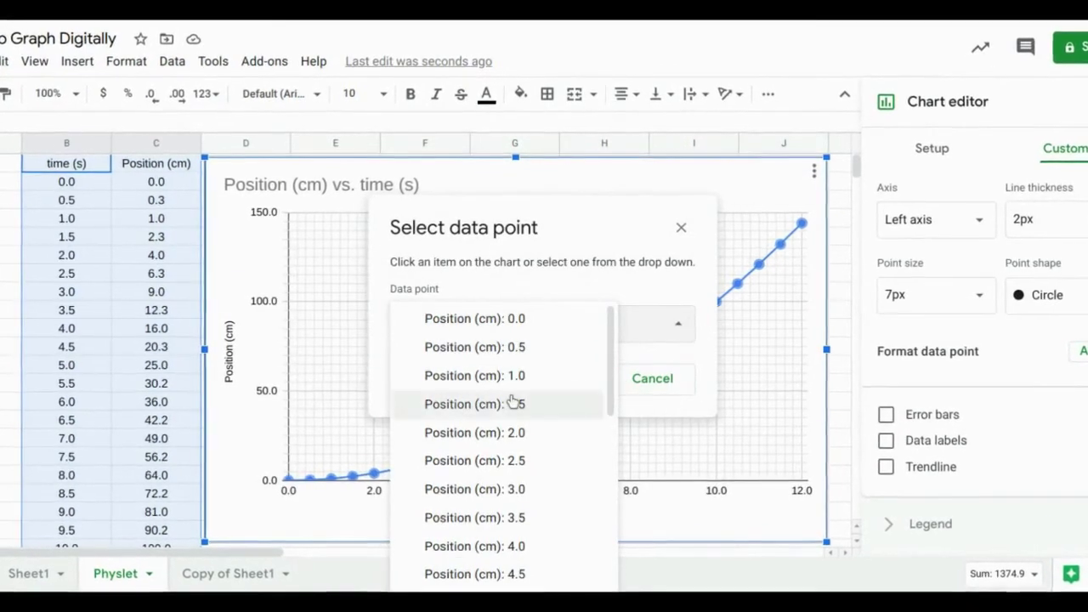
scroll(513, 402, "down", 5)
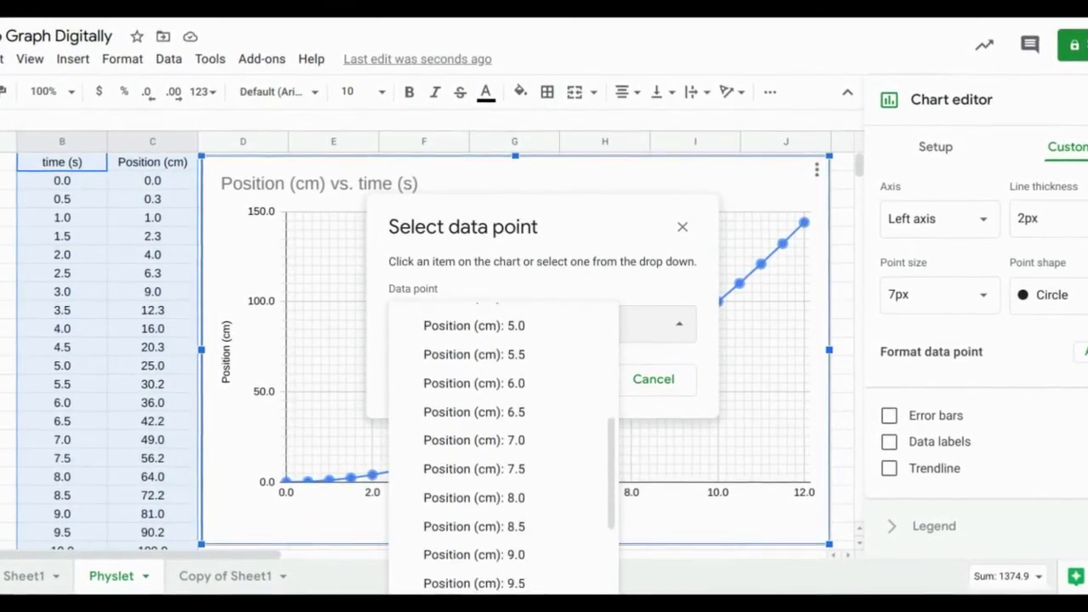
scroll(502, 442, "up", 5)
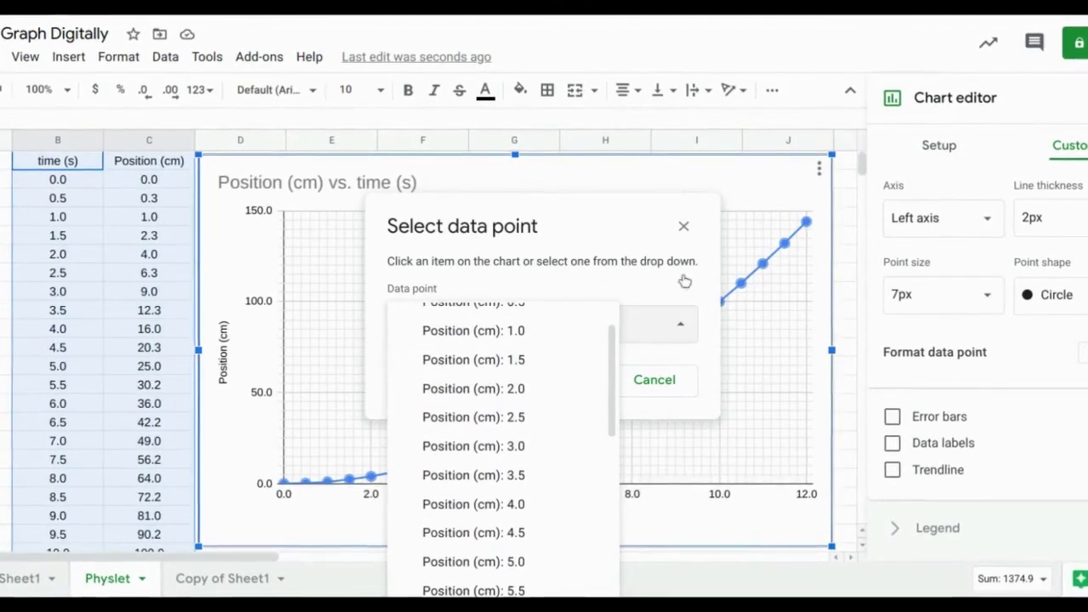
scroll(502, 416, "down", 2)
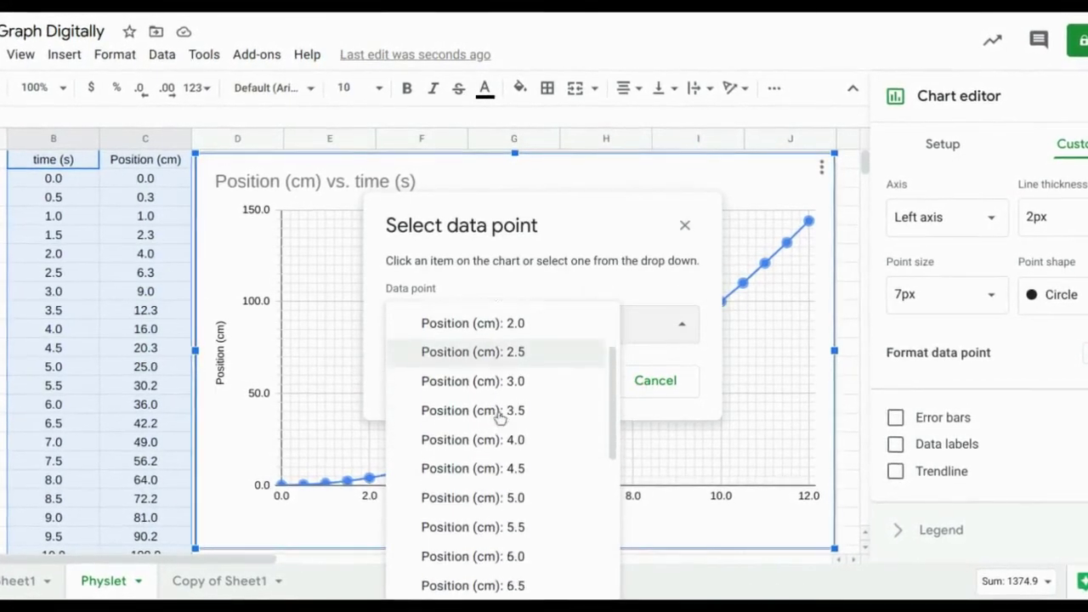
scroll(500, 417, "down", 5)
scroll(499, 410, "up", 7)
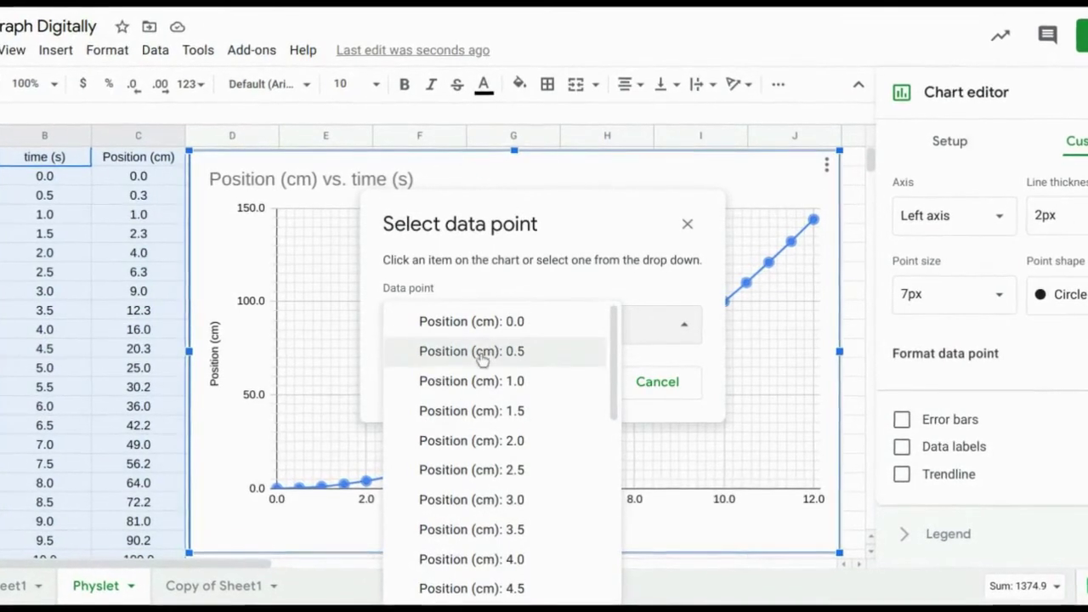
left_click(688, 224)
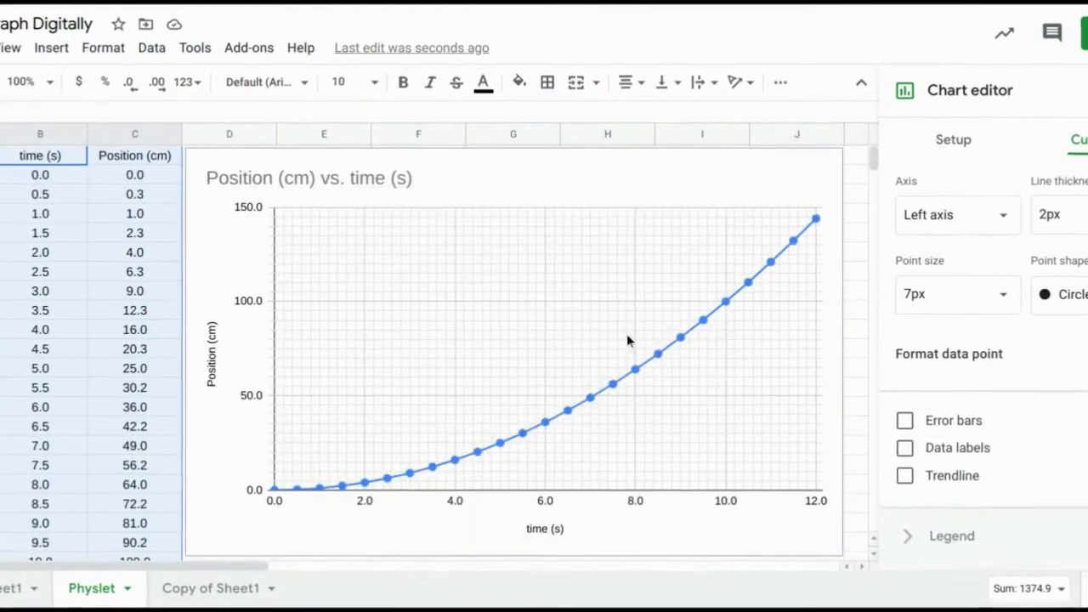
- Color the single data point at 7.0 s red and close the chart editor
left_click(592, 405)
left_click(593, 406)
left_click(593, 406)
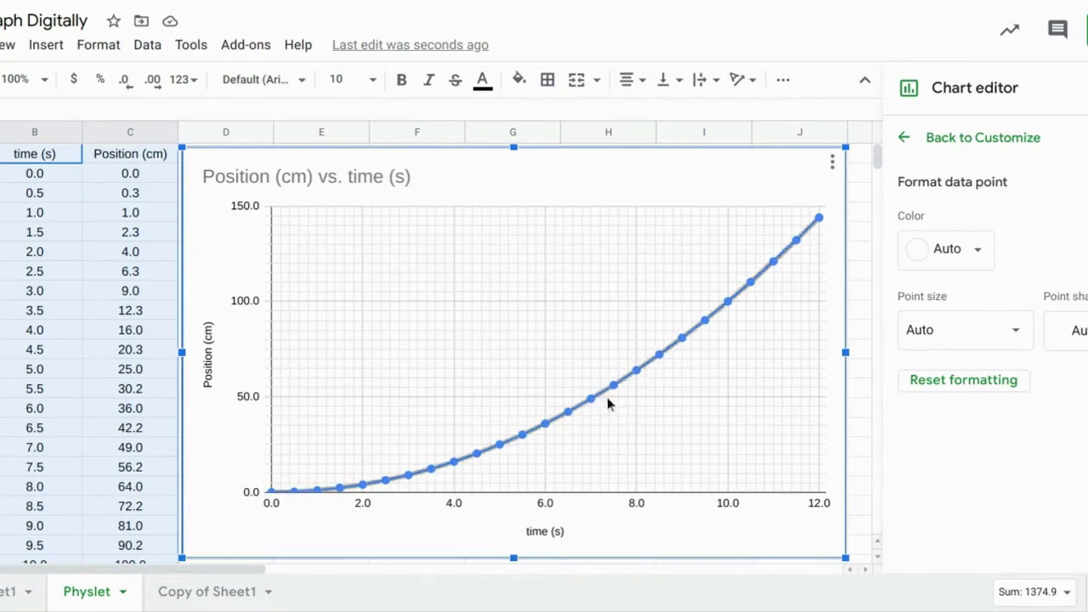
left_click(980, 255)
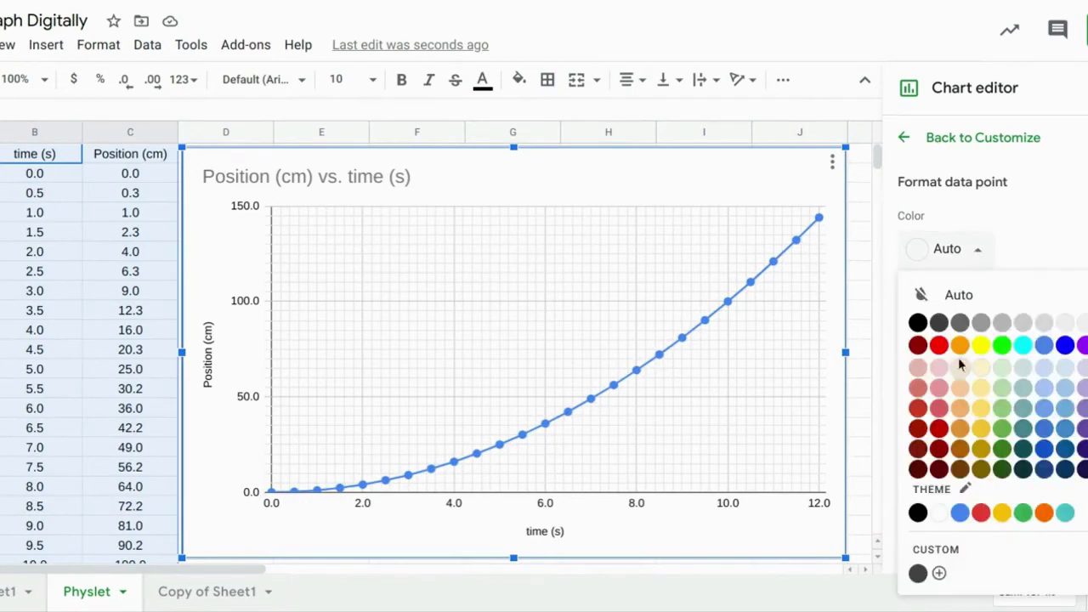
left_click(939, 343)
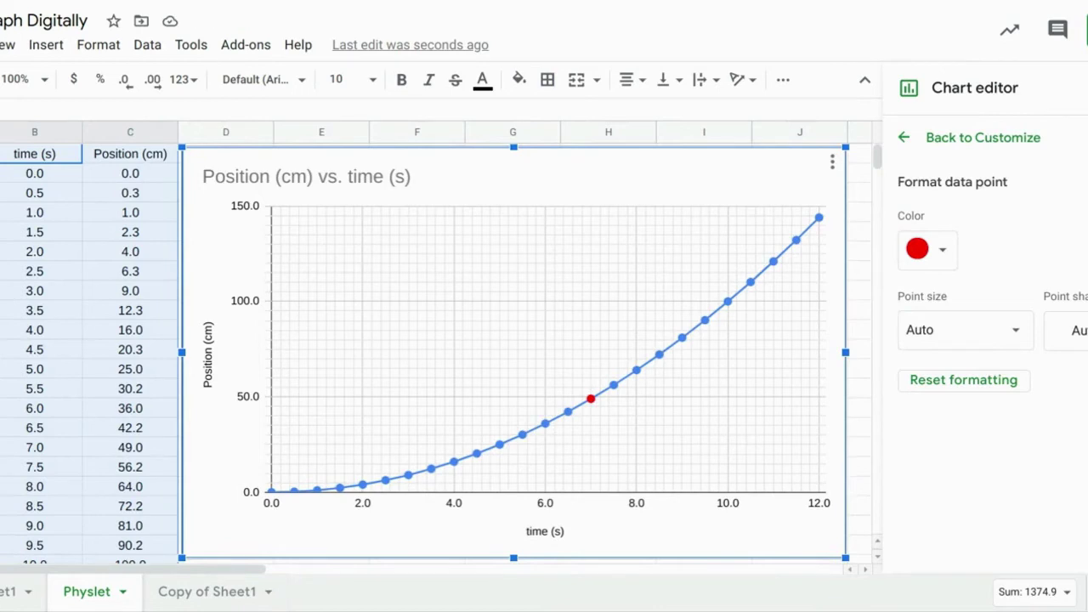
left_click(1080, 88)
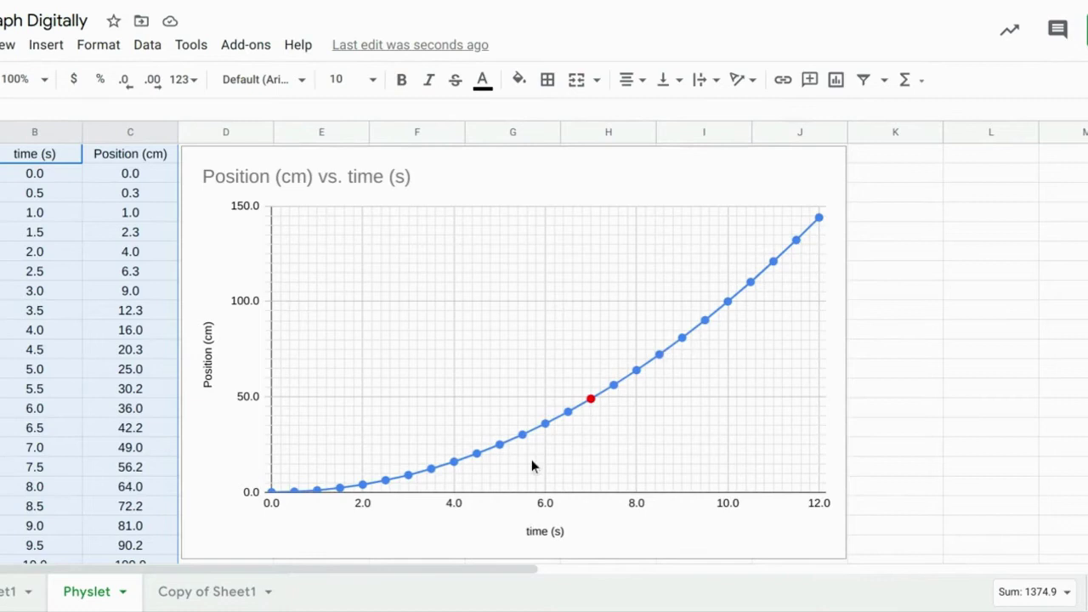
- Color the single data point at 4.0 s red
left_click(455, 469)
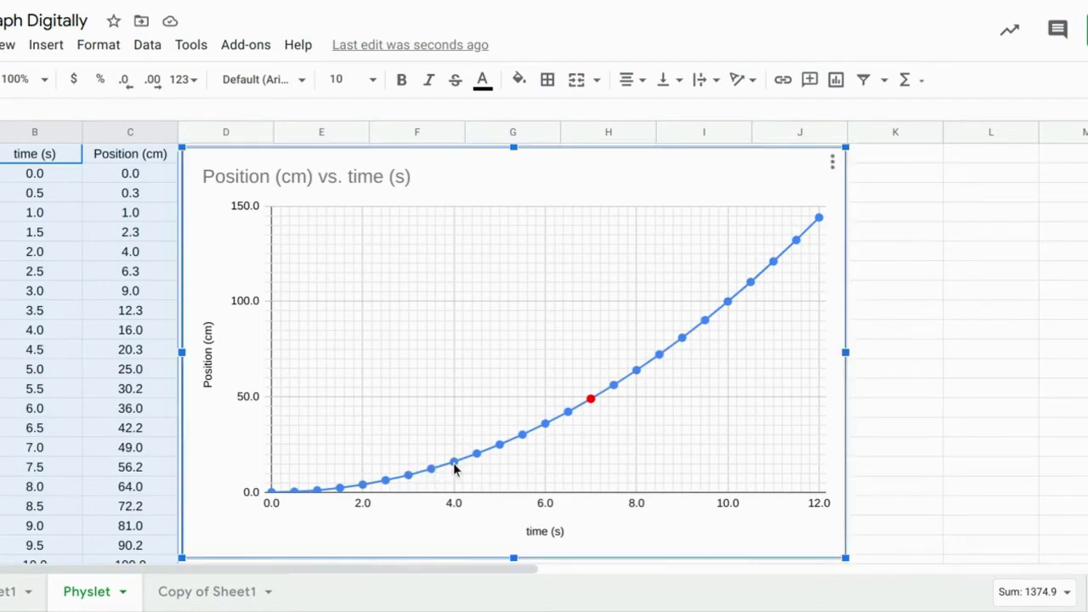
double_click(455, 469)
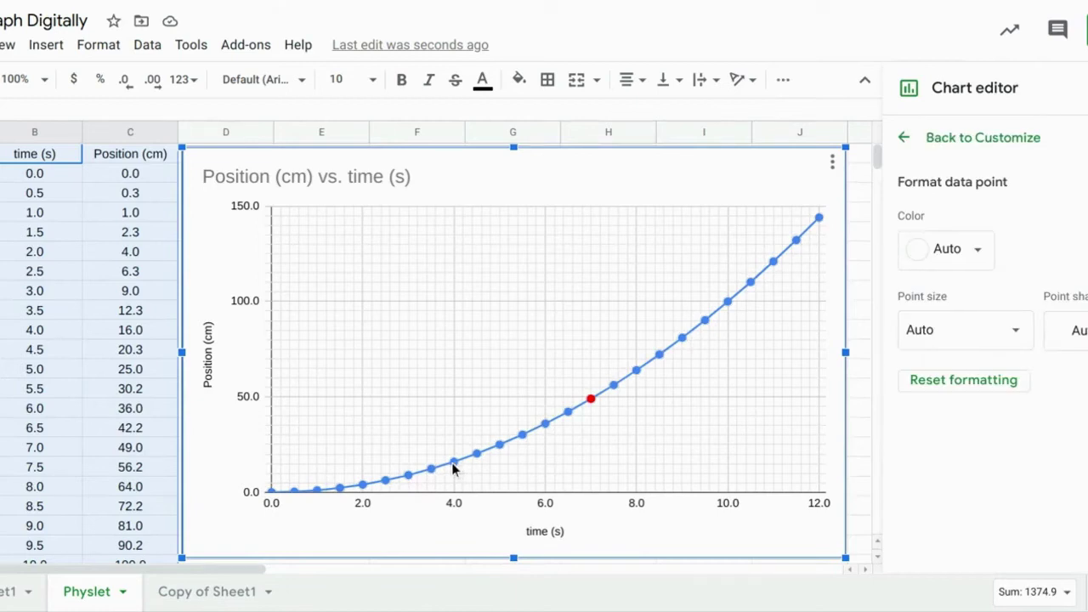
left_click(972, 250)
left_click(940, 346)
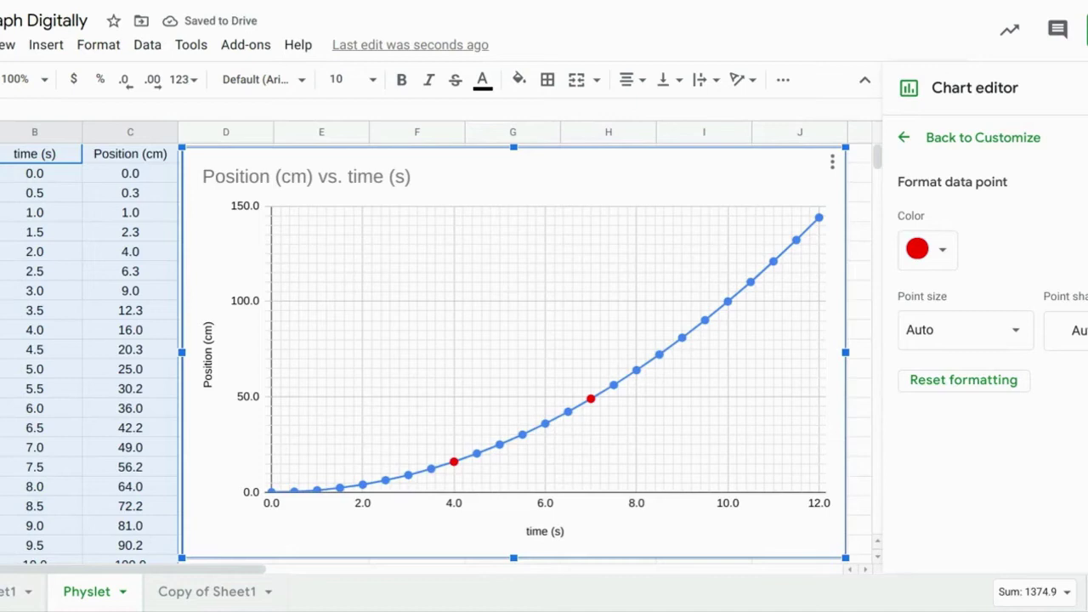
- Copy the finished position versus time chart and start a new drawing in the Google Docs document
key("Escape")
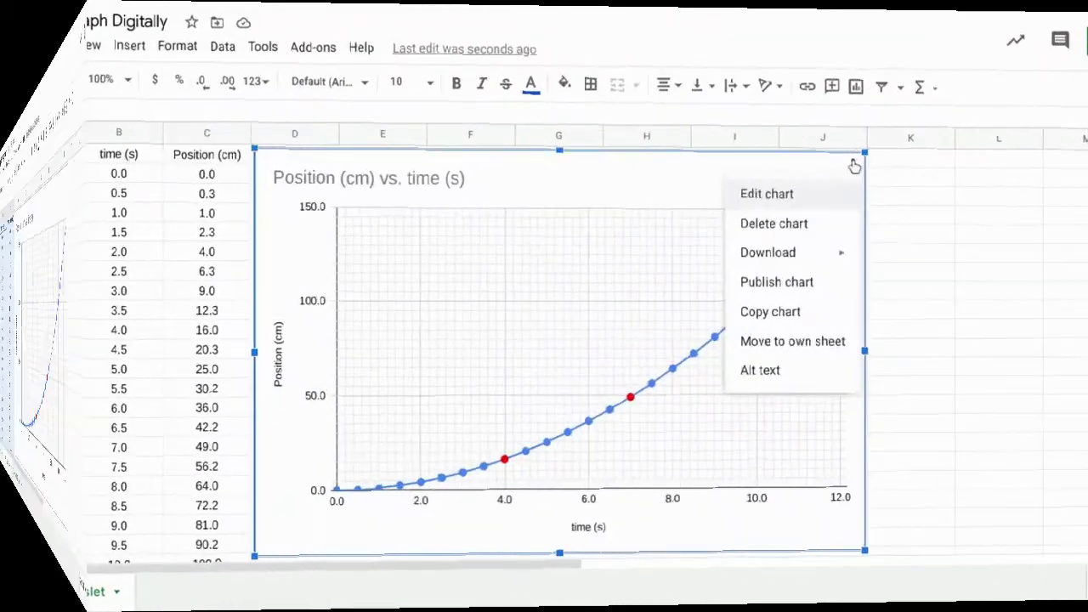
left_click(760, 321)
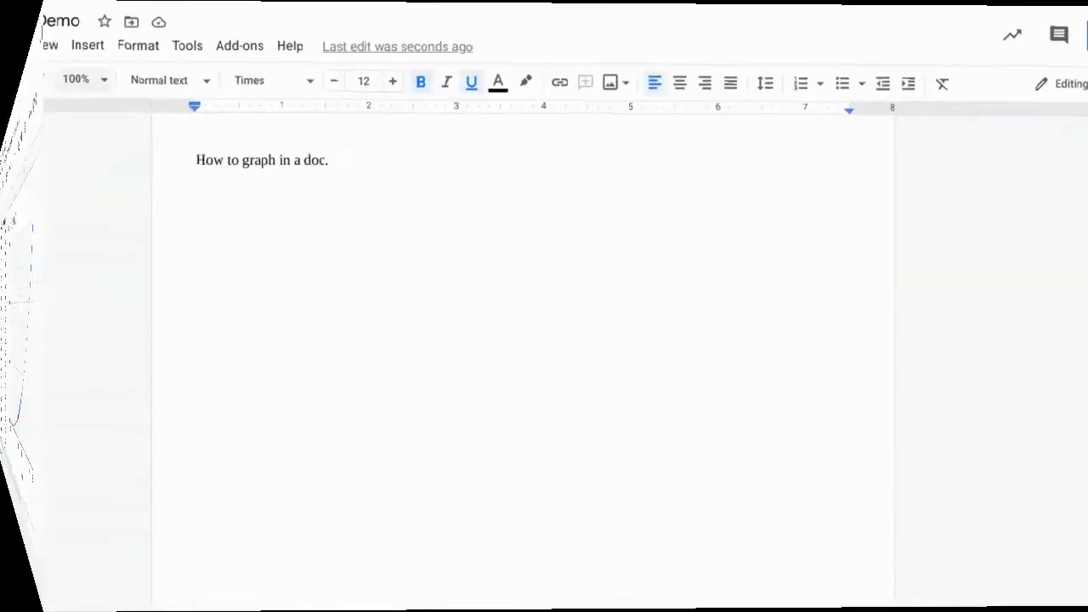
left_click(46, 47)
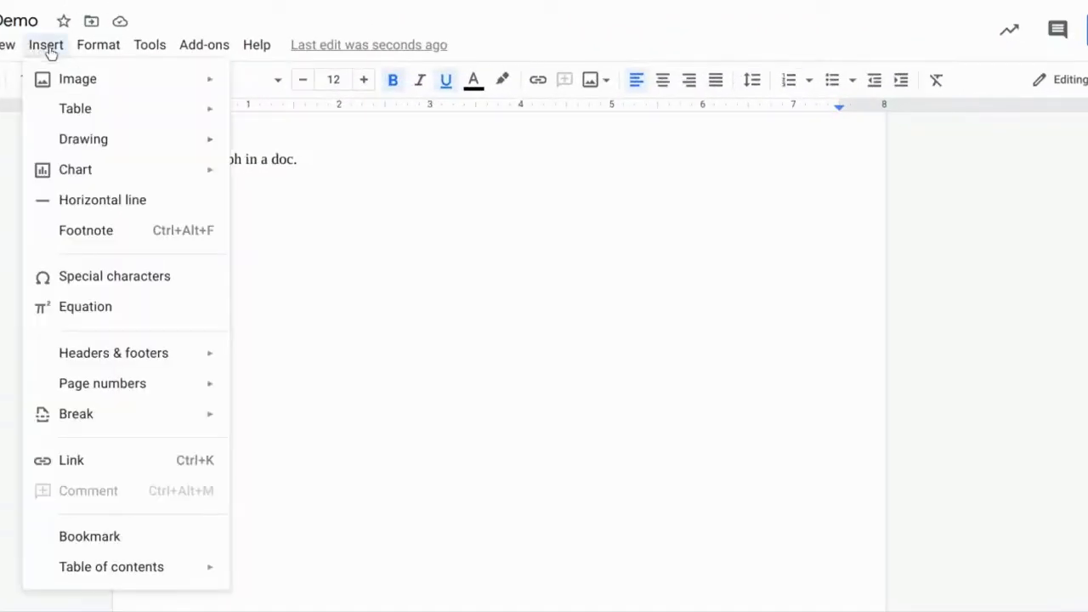
mouse_move(101, 149)
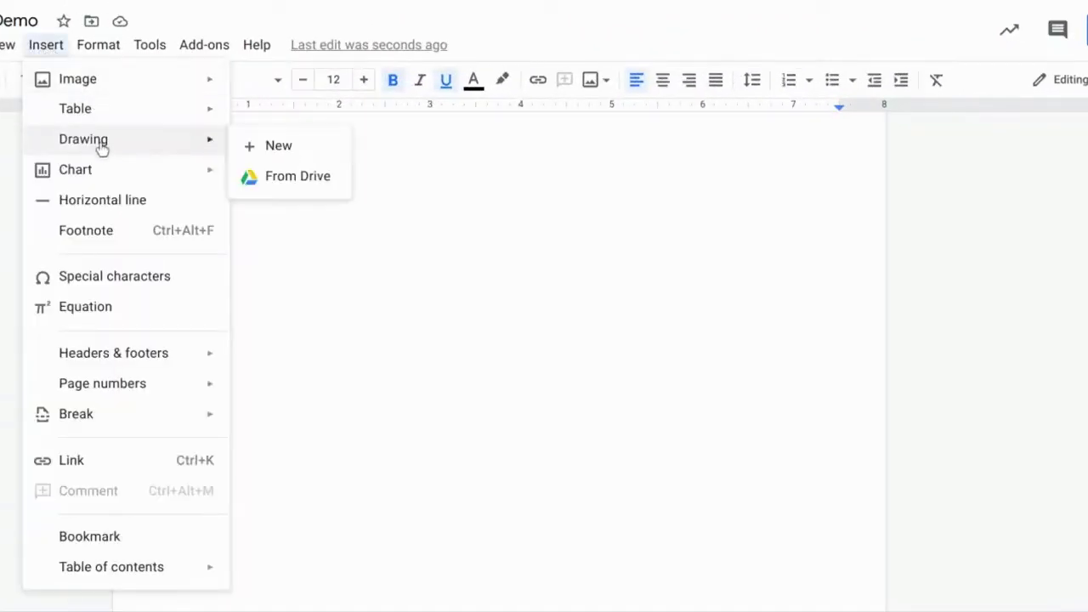
left_click(267, 159)
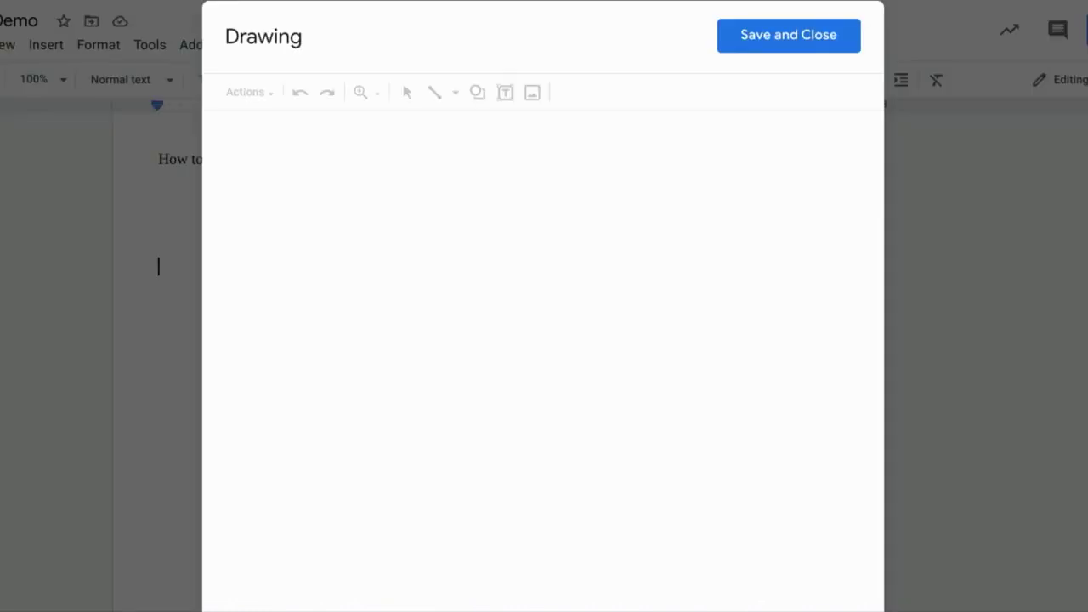
- Paste the copied chart into the drawing unlinked from the spreadsheet and deselect it
left_click(266, 102)
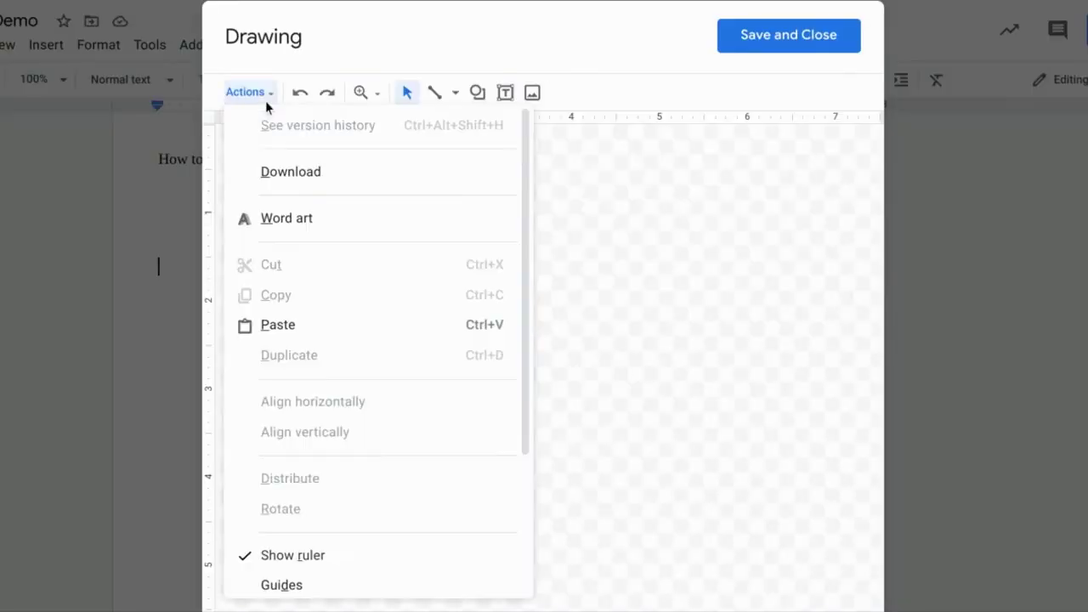
left_click(301, 331)
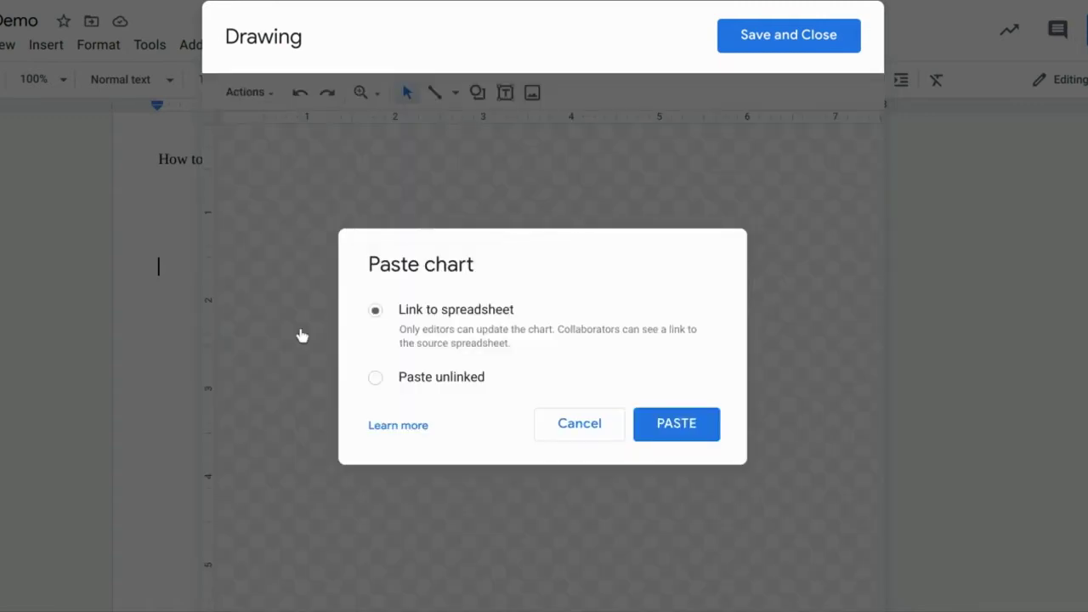
left_click(377, 379)
left_click(697, 433)
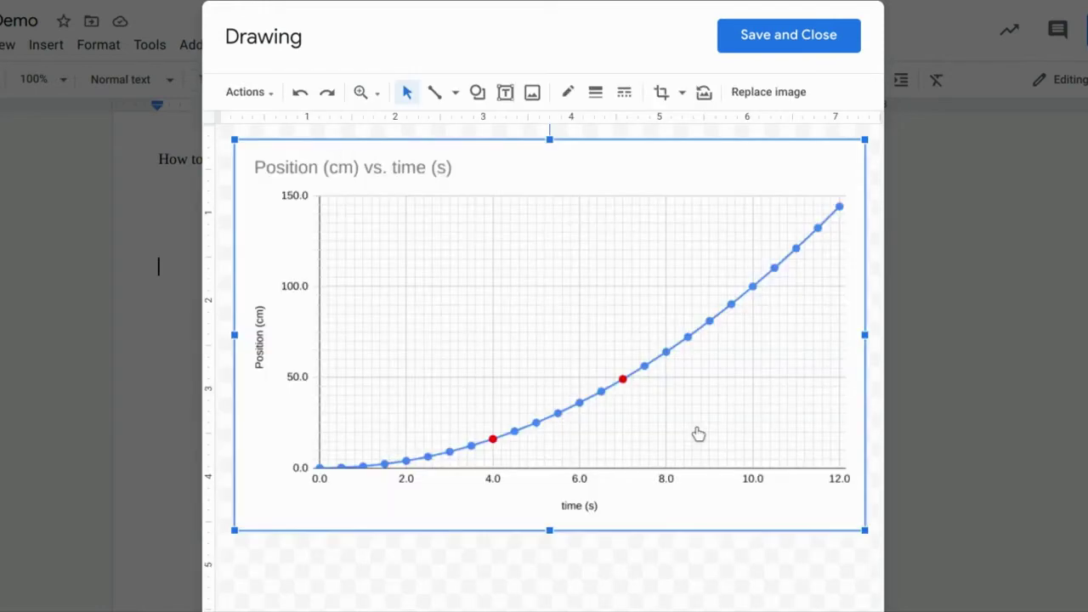
left_click(649, 545)
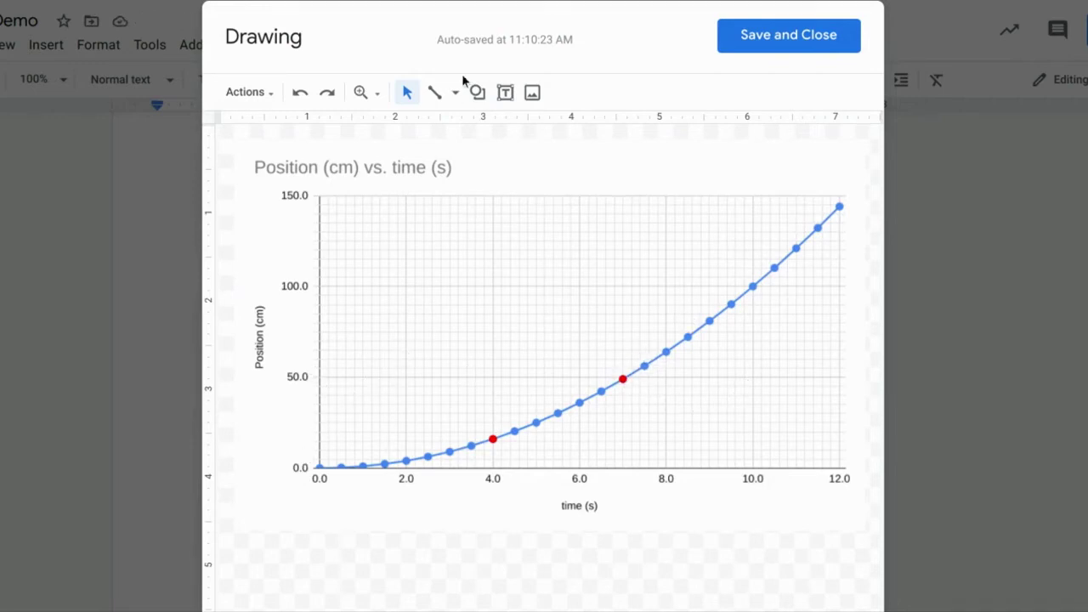
- Draw a short red vertical tick mark with the Line tool on the time axis directly below the 7.0 s point
left_click(375, 101)
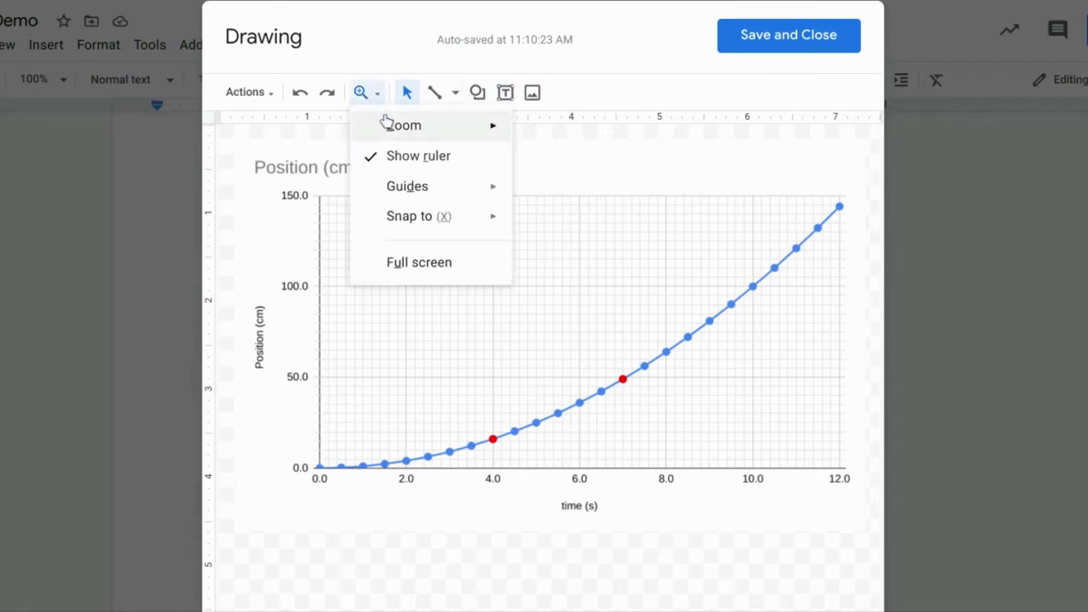
mouse_move(469, 136)
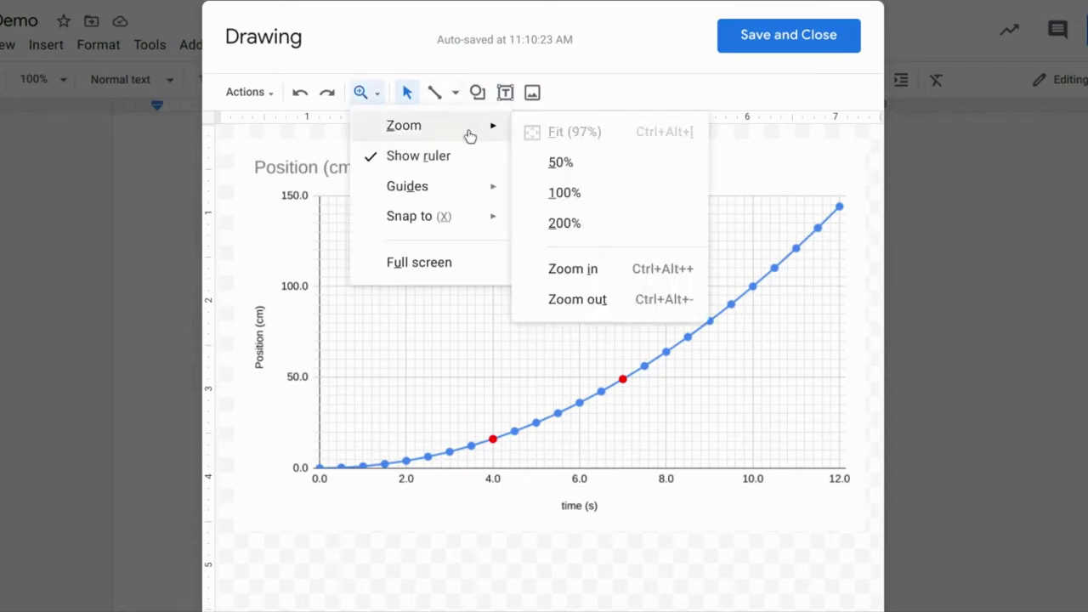
left_click(594, 275)
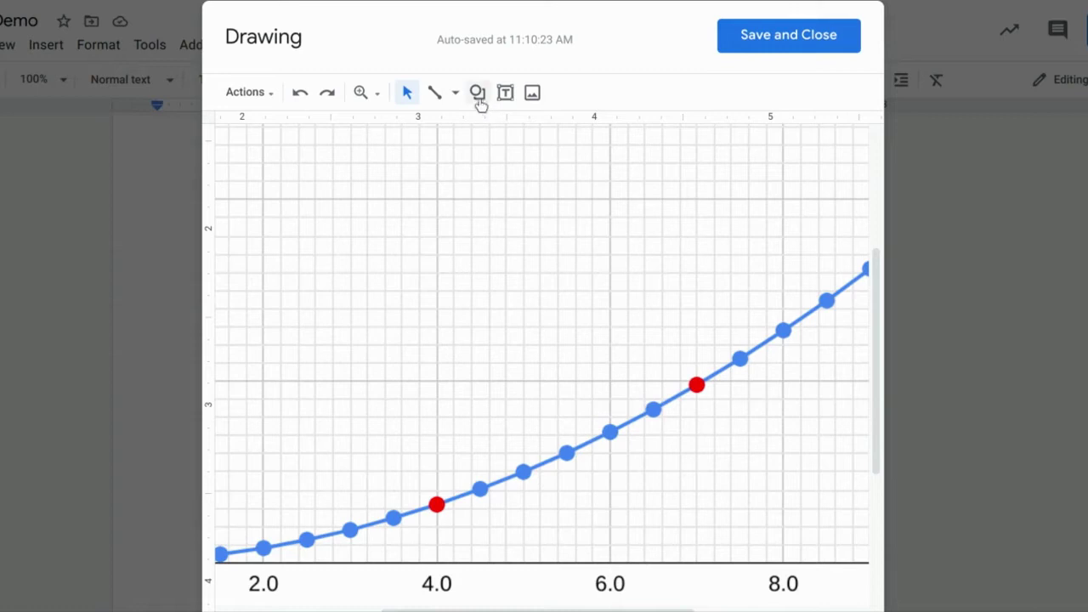
left_click(433, 94)
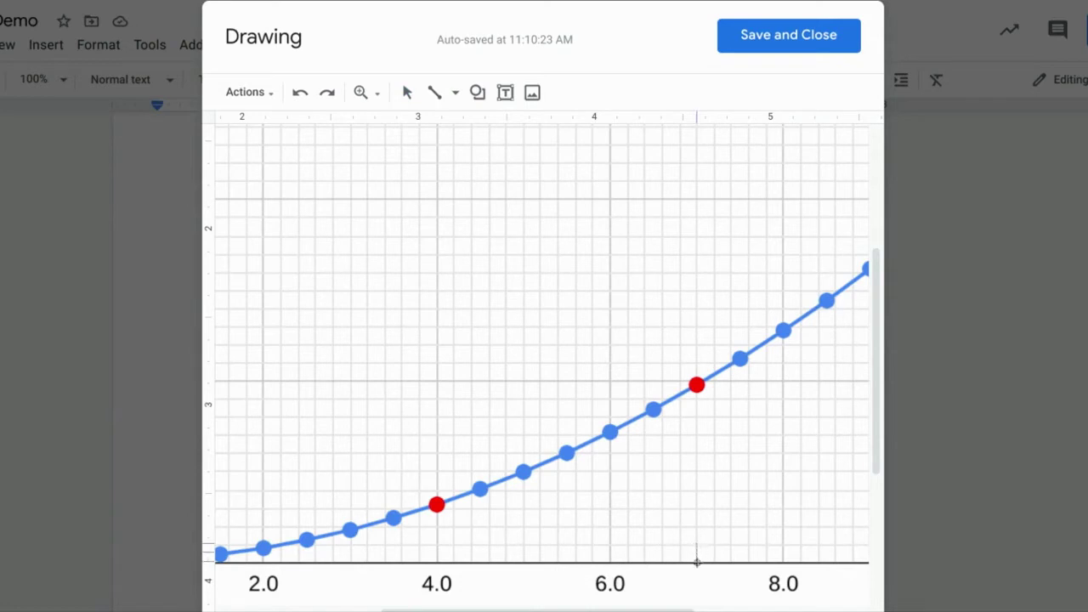
left_click_drag(697, 561, 696, 563)
- Add a text box below the tick mark reading "7.0 s" in red at font size 6
left_click(505, 92)
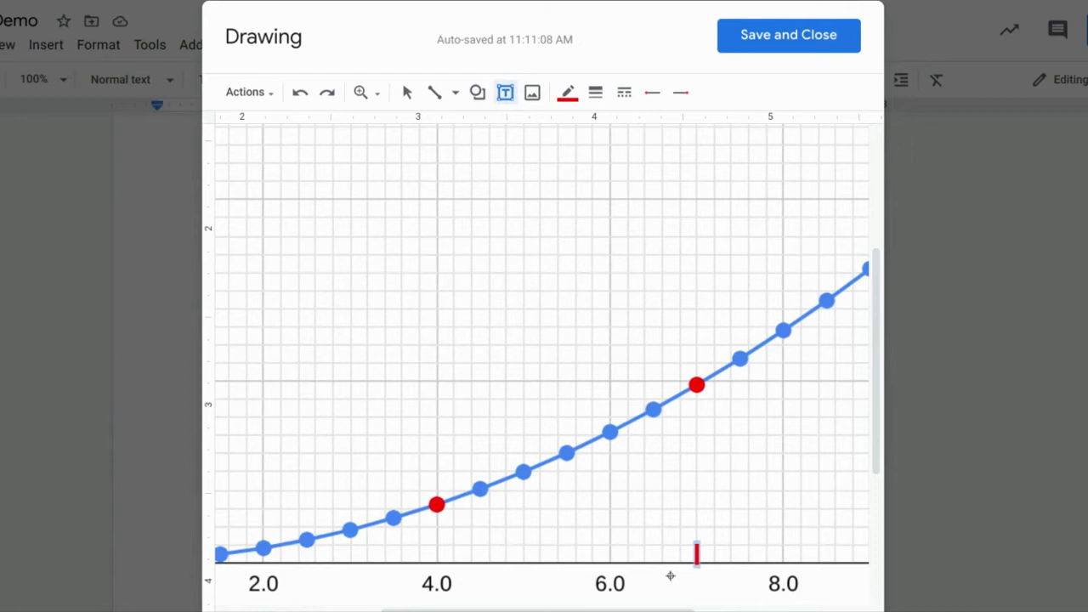
left_click_drag(671, 577, 727, 604)
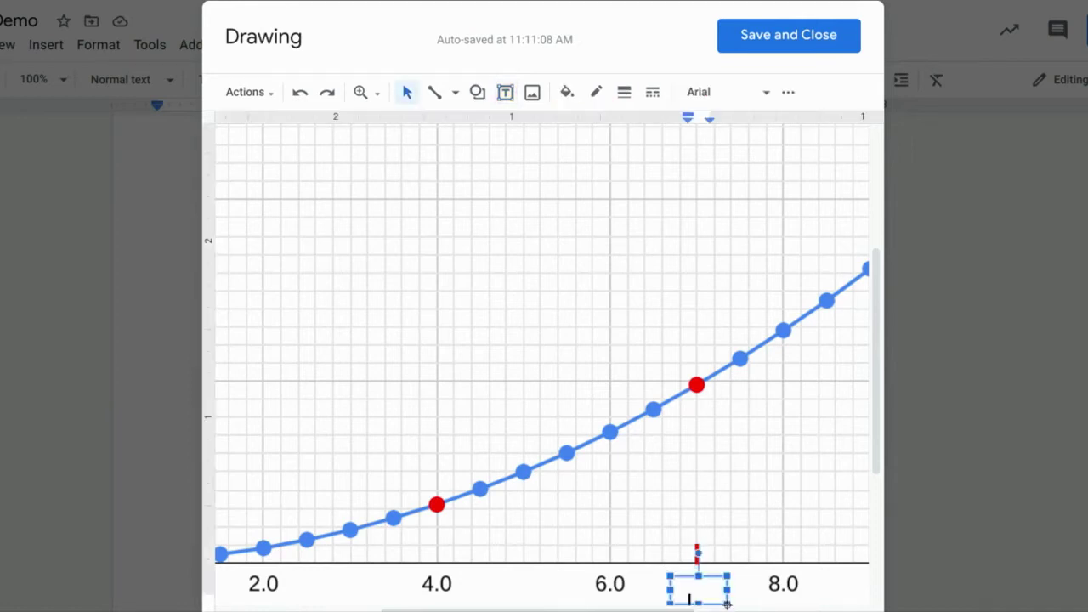
left_click(788, 92)
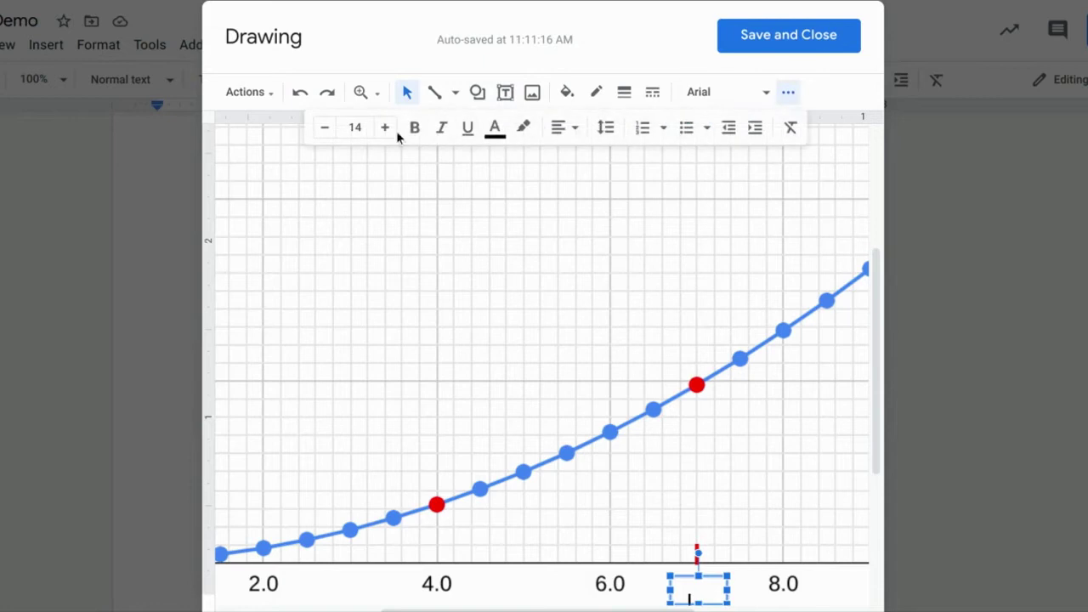
left_click(355, 127)
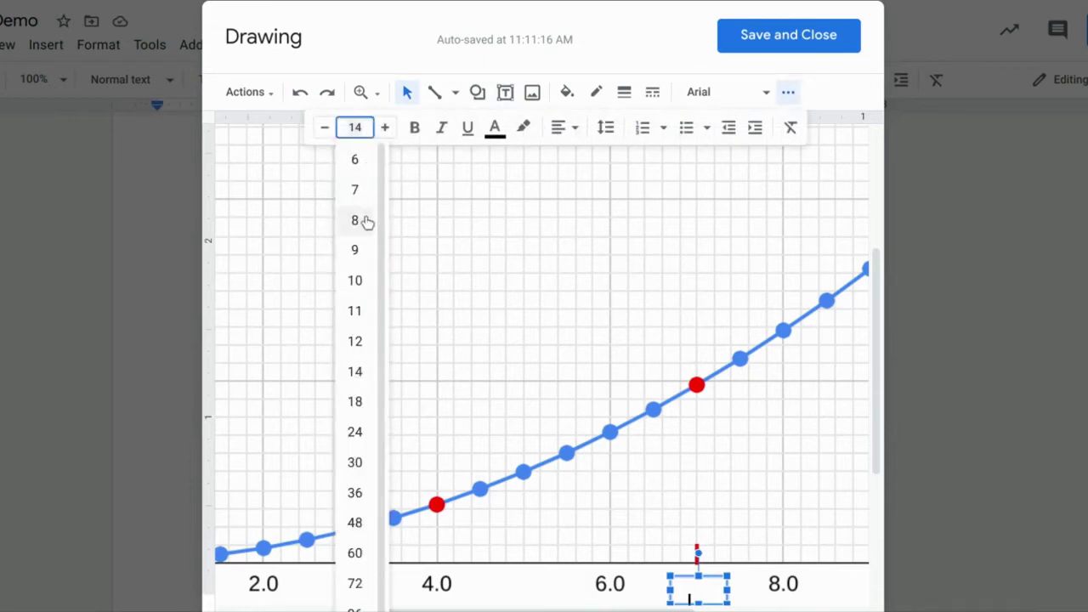
left_click(363, 161)
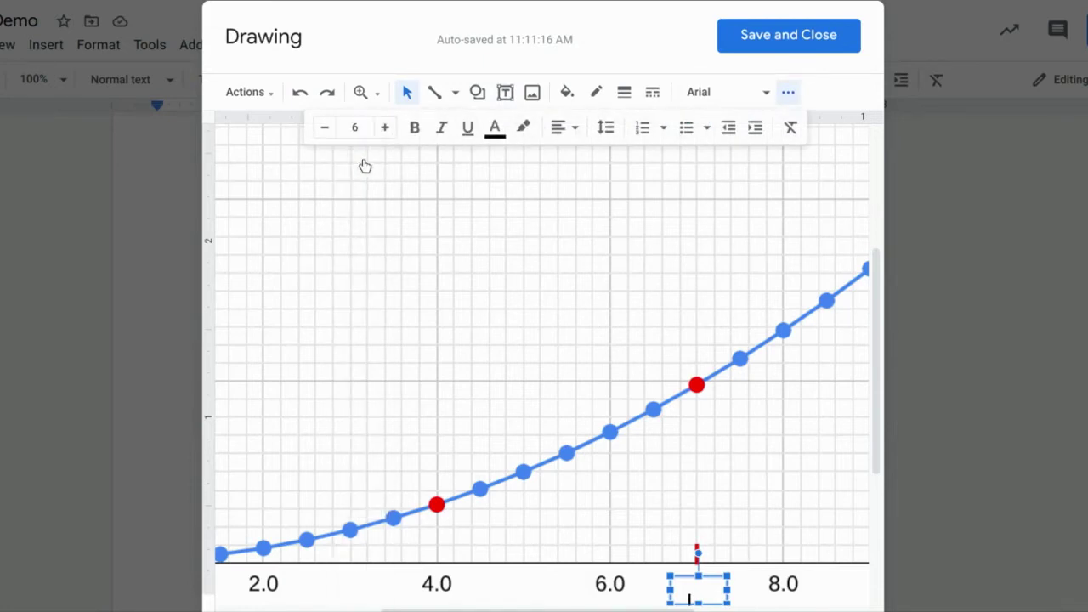
left_click(494, 135)
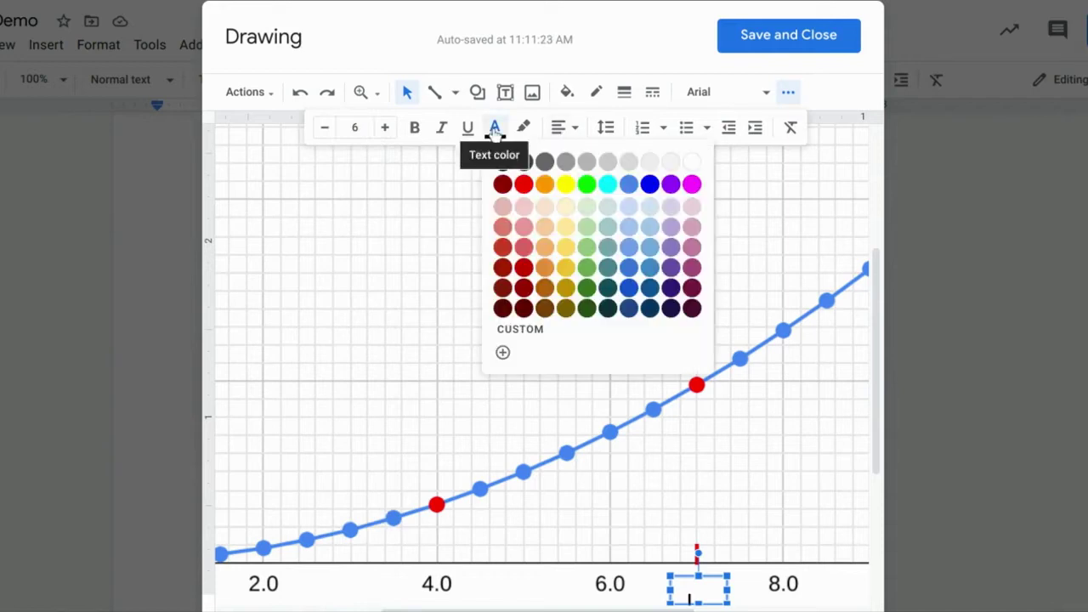
left_click(524, 184)
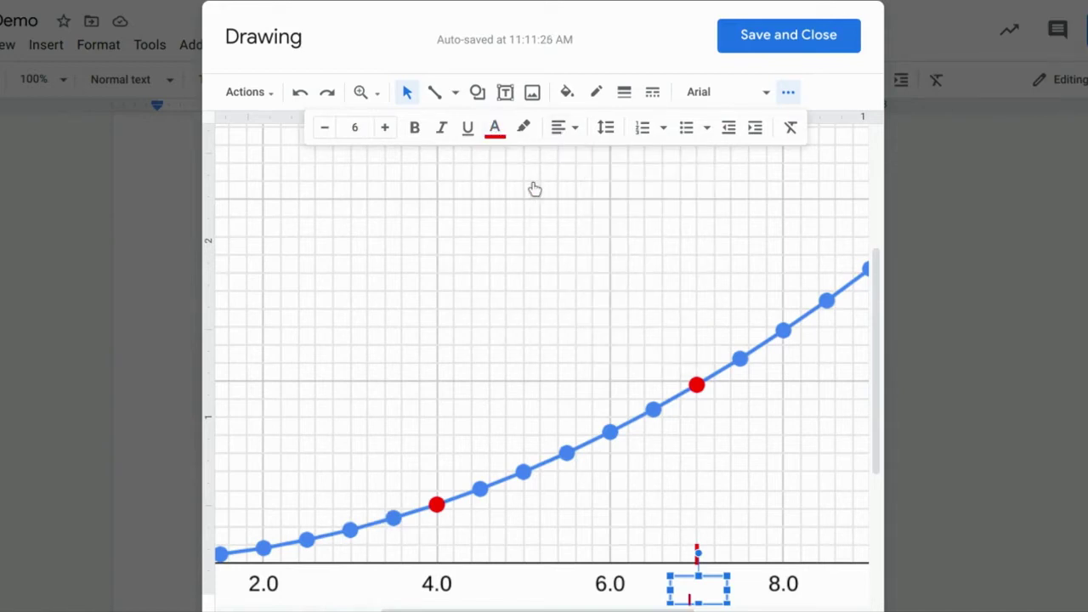
type("7.0 s")
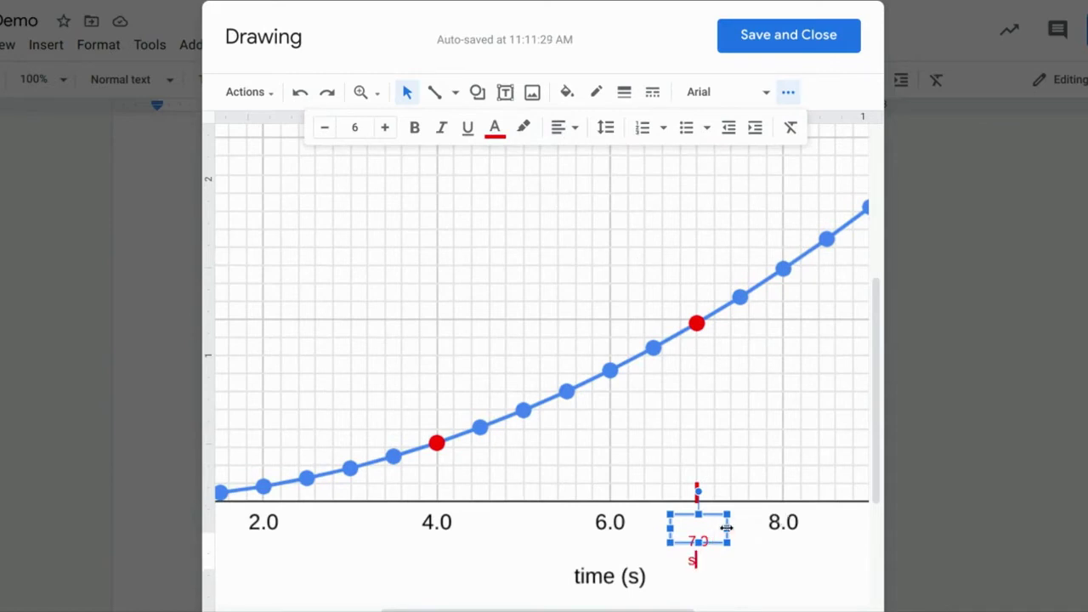
- Enlarge the "7.0 s" text box so its text fits on one line and center it just below the red tick mark
left_click_drag(729, 531, 707, 554)
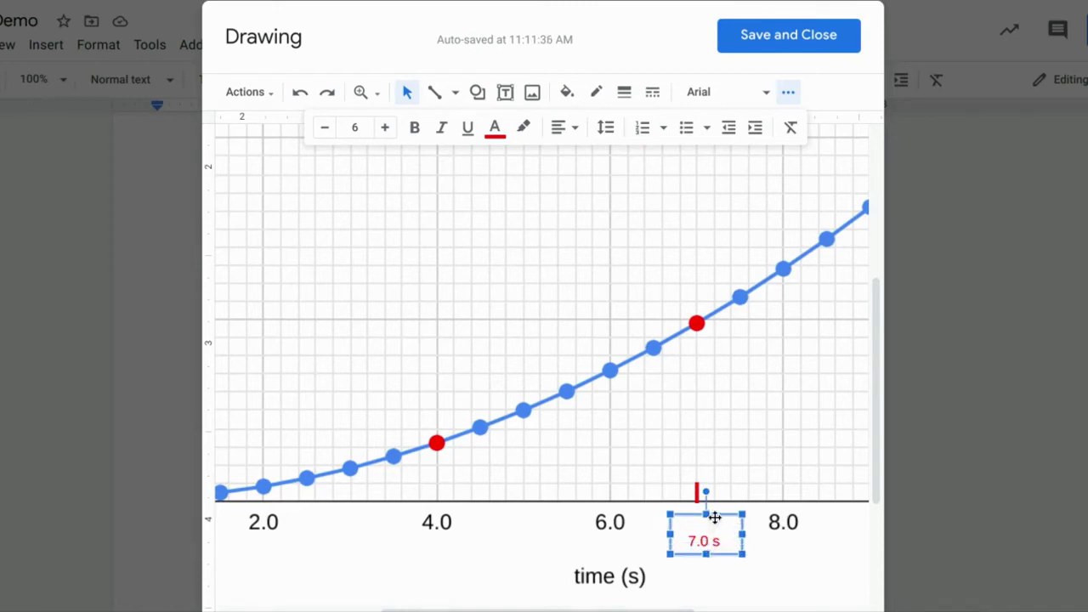
left_click_drag(715, 517, 709, 502)
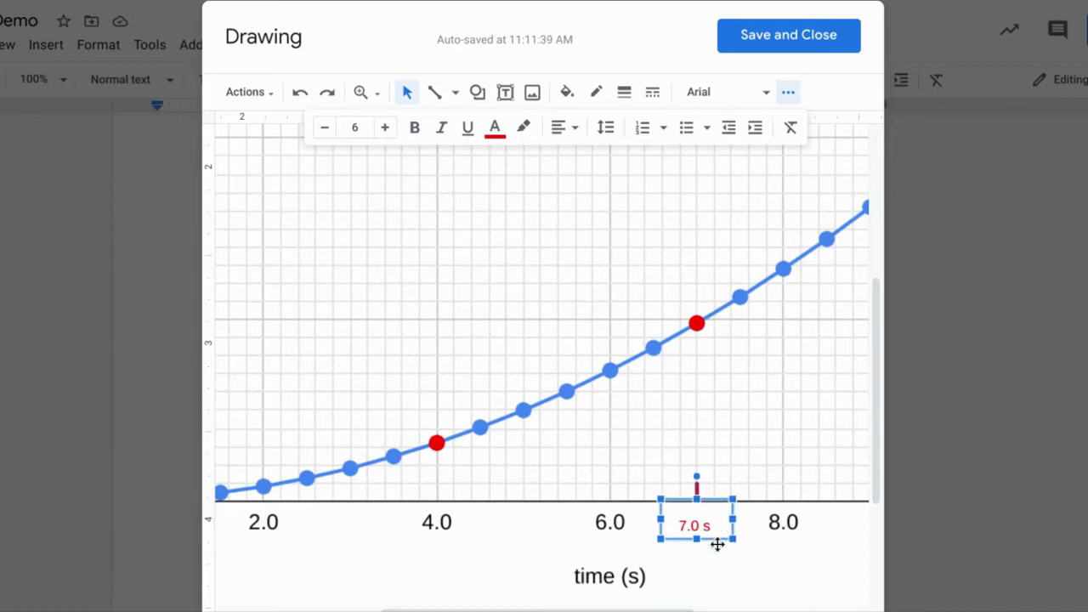
left_click_drag(718, 544, 717, 533)
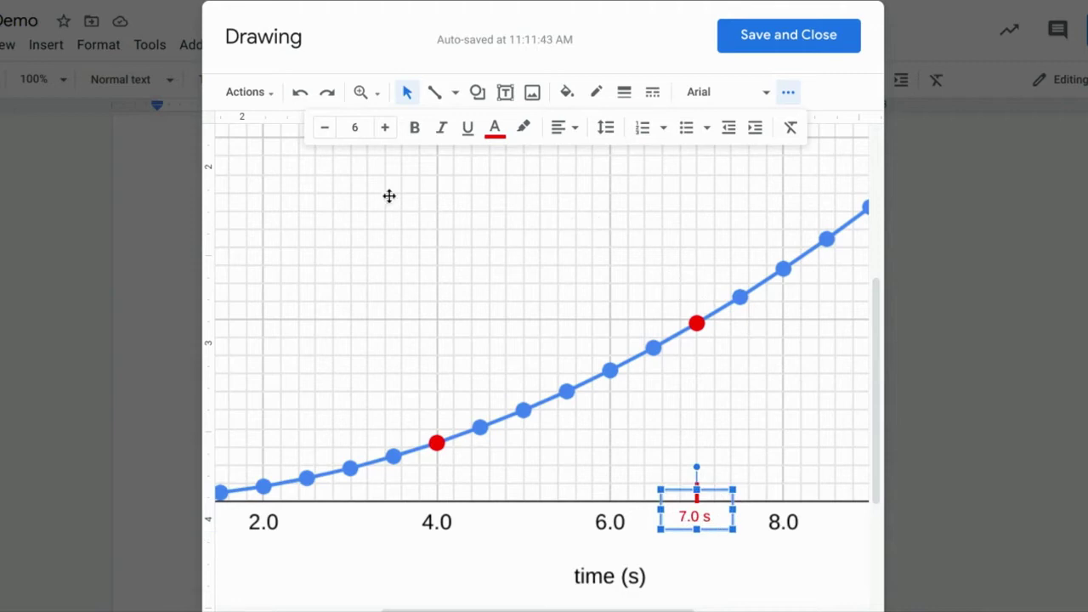
- Draw a straight sloping line below the curve from about 4.1 s to about 8.9 s, roughly parallel to the curve at 7.0 s
left_click(435, 92)
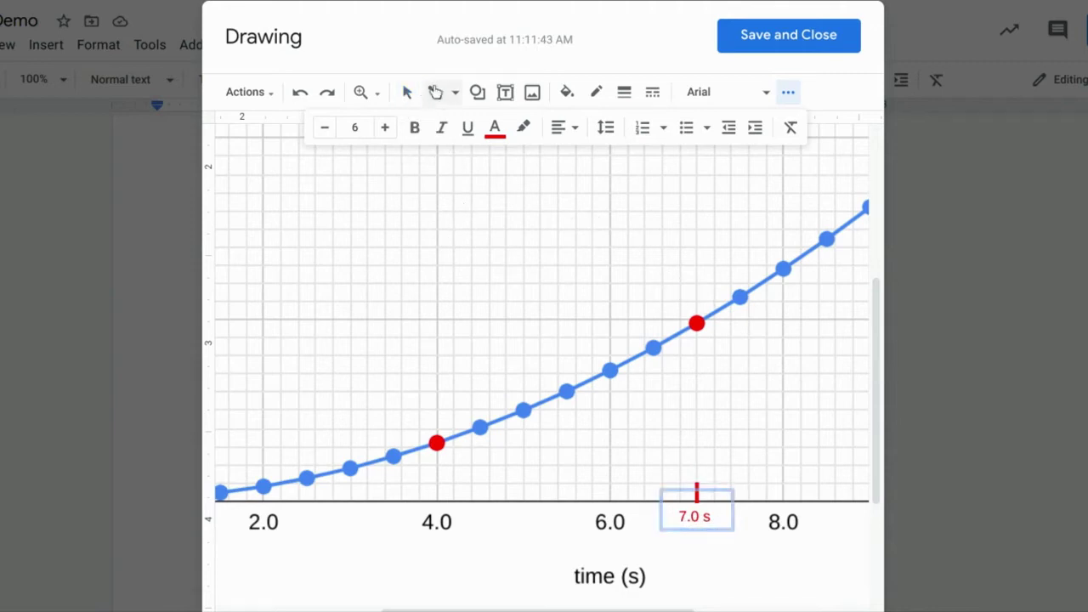
left_click(792, 97)
left_click(409, 91)
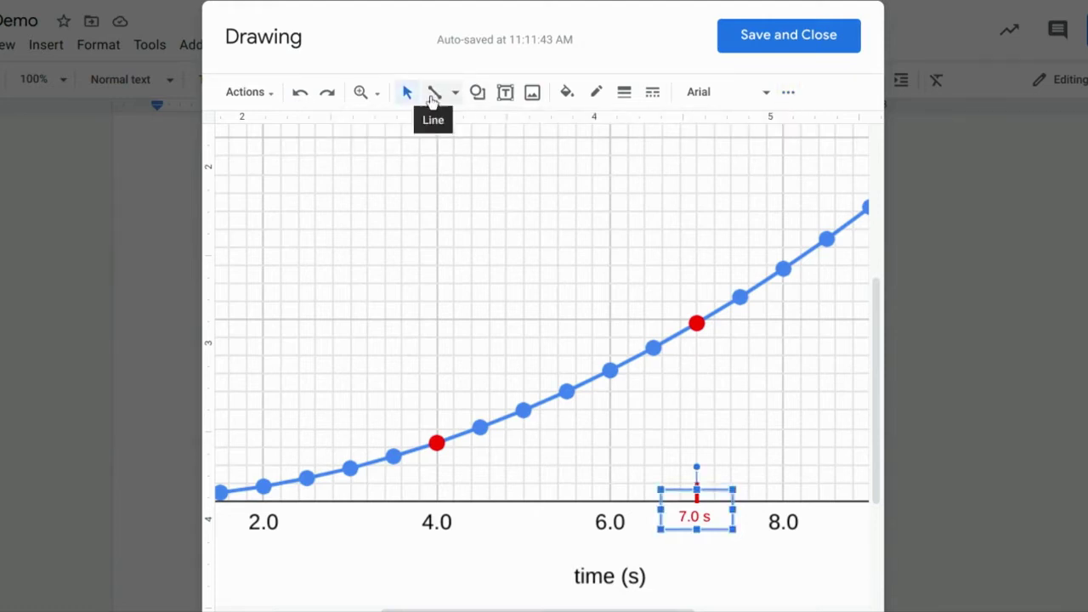
left_click(434, 94)
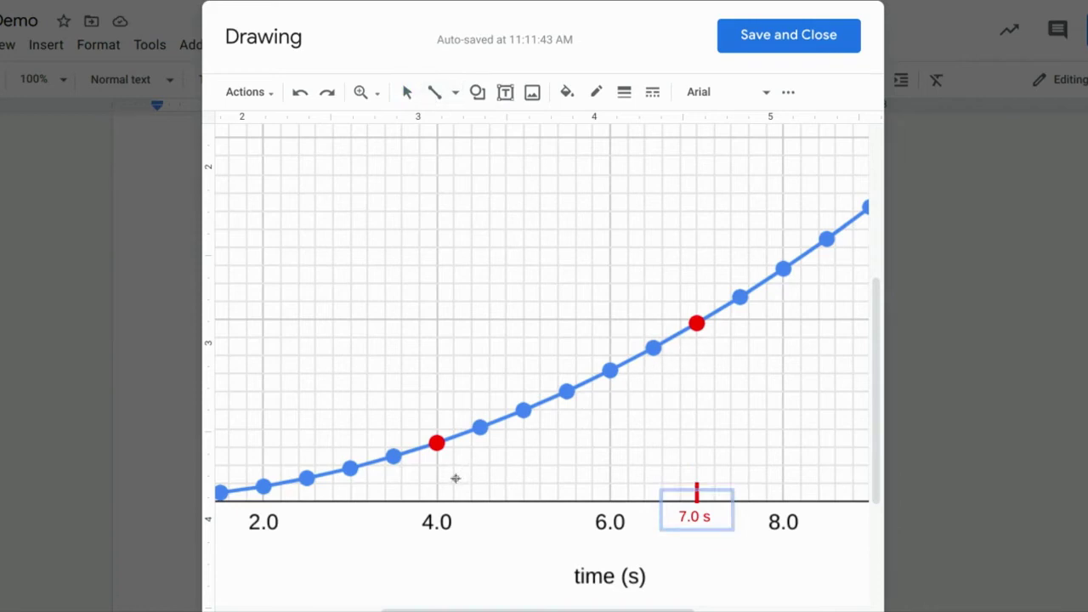
left_click_drag(449, 483, 859, 256)
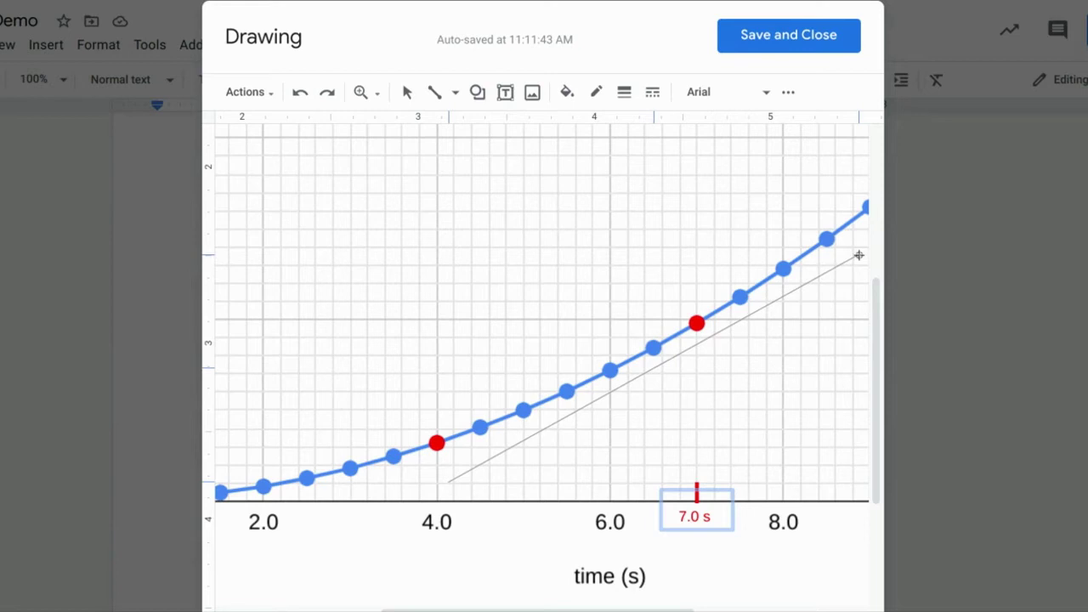
left_click_drag(859, 255, 858, 255)
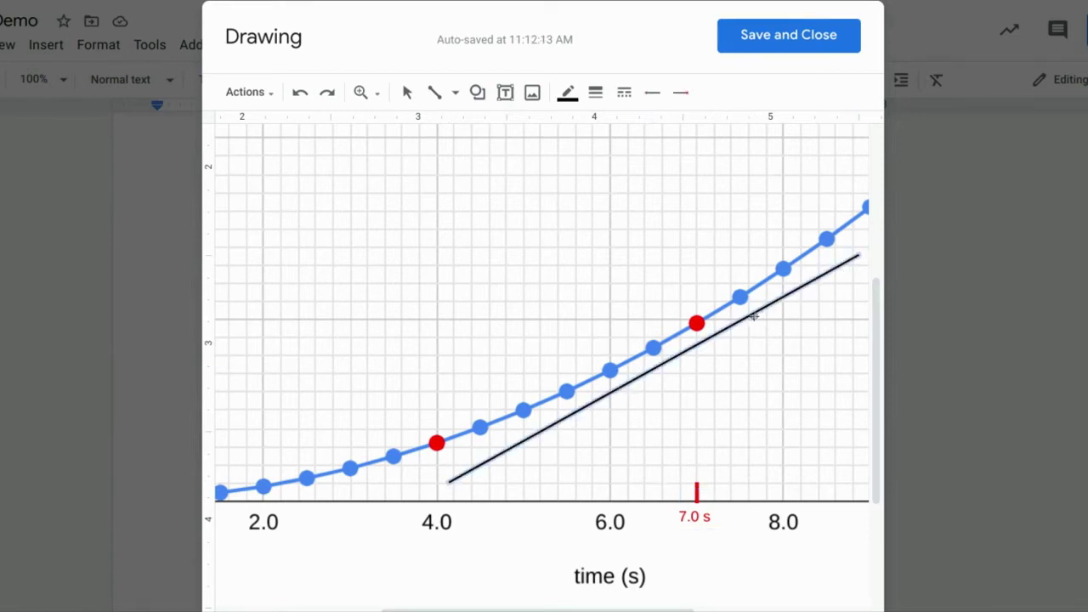
- Move the sloping line up close to the 7.0 s point and extend its lower end past the time axis to about 3.2 s
left_click(406, 92)
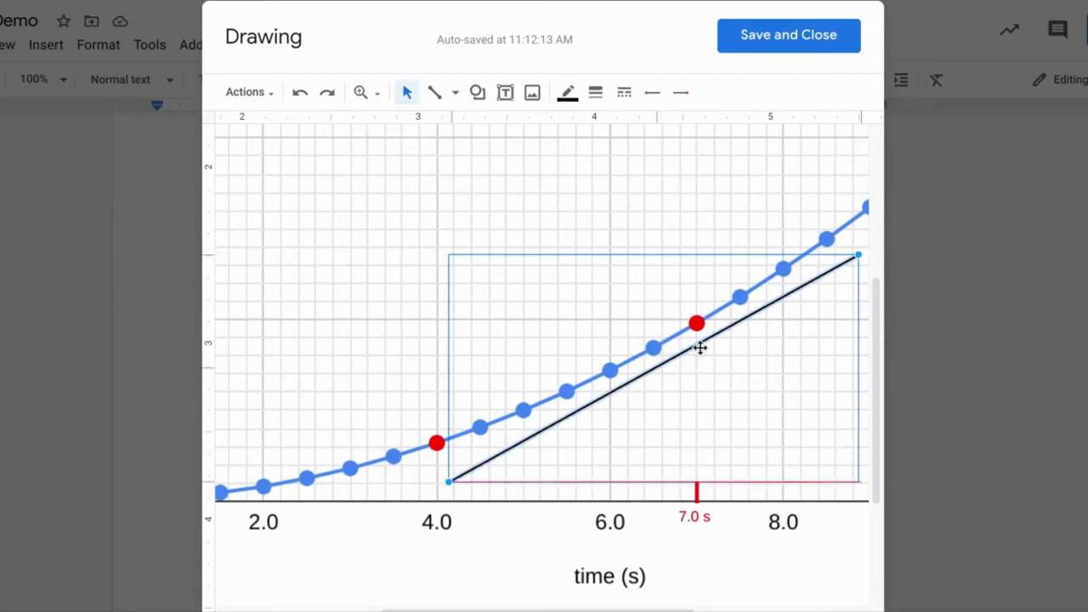
left_click_drag(699, 348, 708, 337)
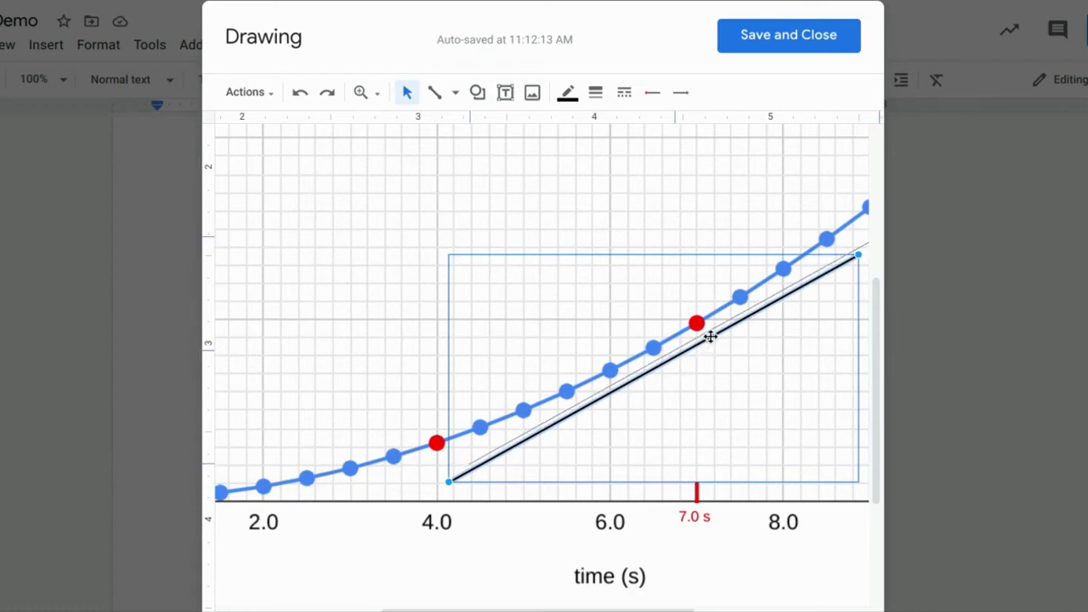
left_click_drag(711, 337, 680, 348)
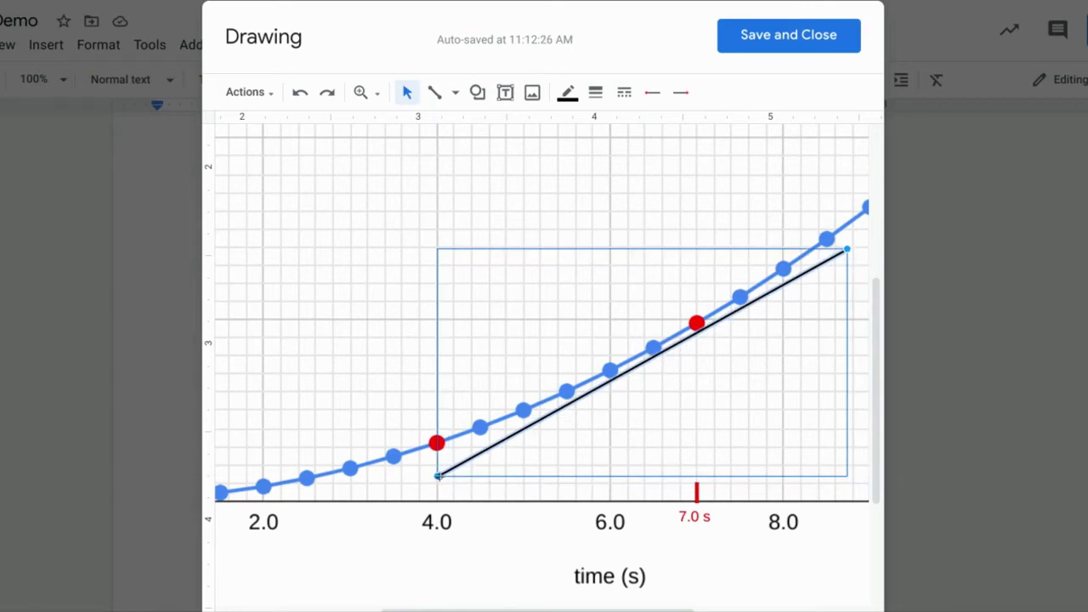
left_click_drag(438, 477, 367, 521)
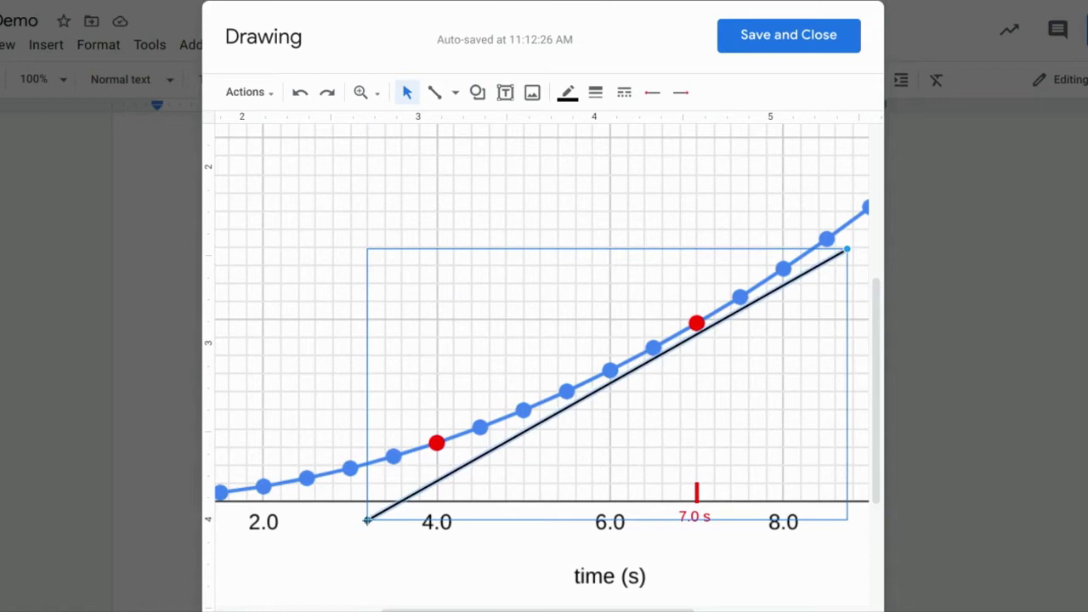
left_click(561, 151)
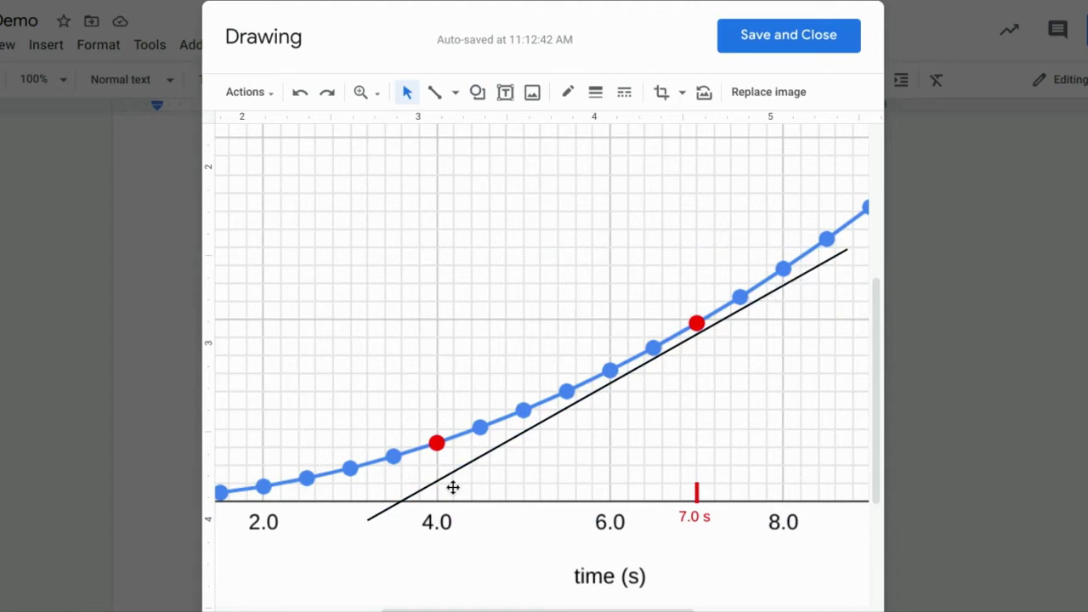
- Nudge the sloping line slightly closer to the 7.0 s point and adjust its upper end to about 8.8 s
left_click(808, 271)
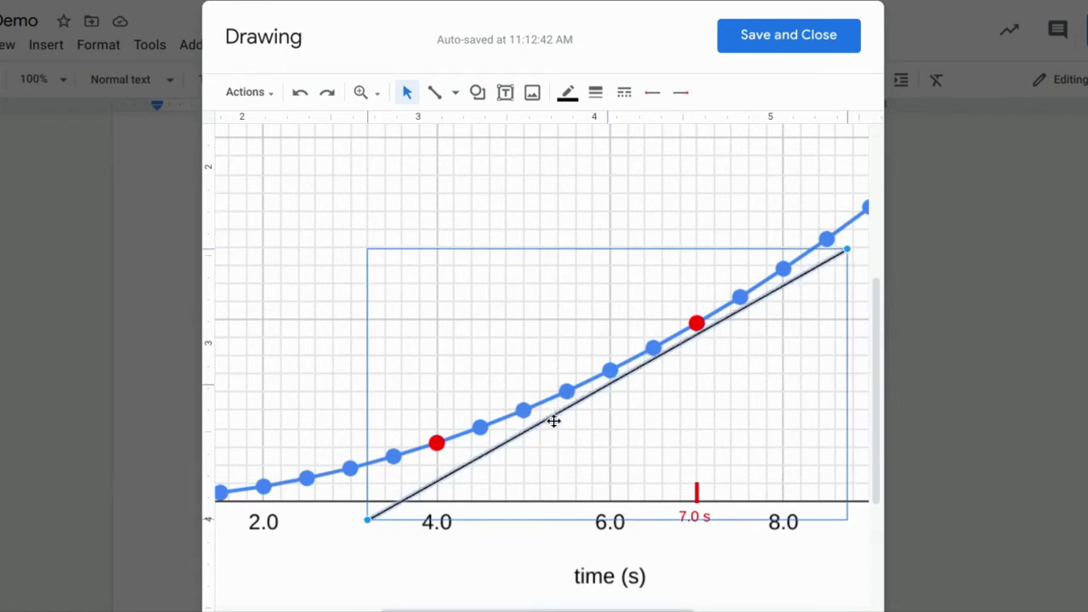
left_click_drag(557, 418, 561, 414)
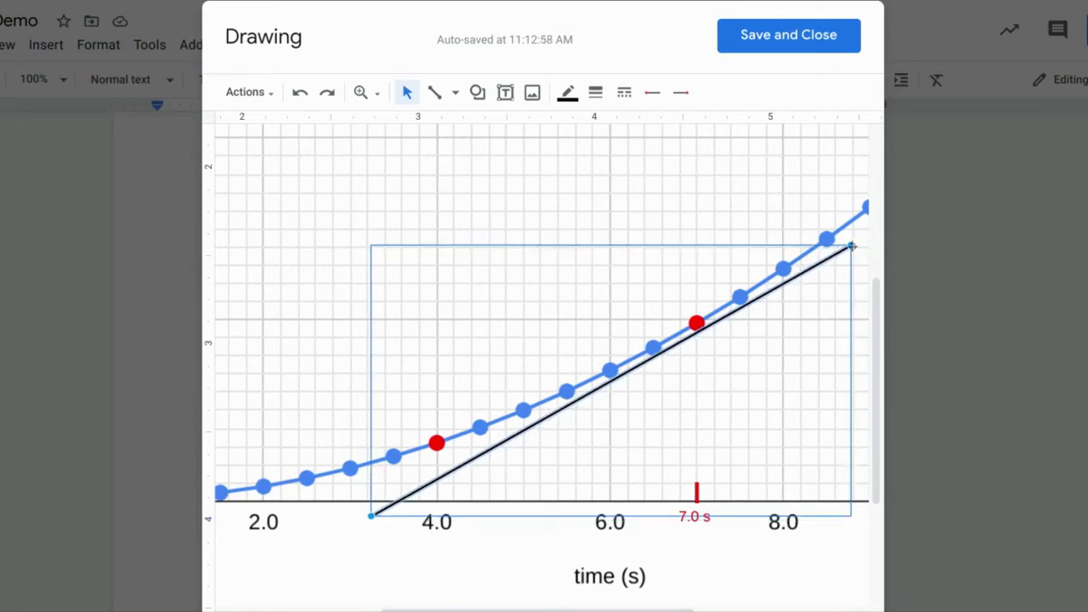
left_click_drag(851, 247, 854, 245)
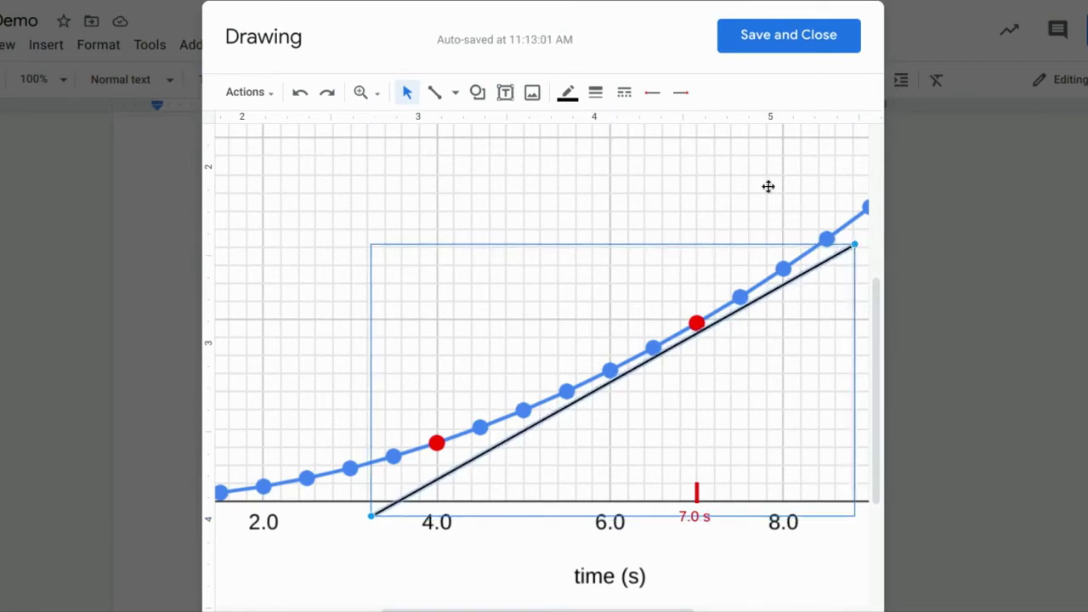
left_click(729, 177)
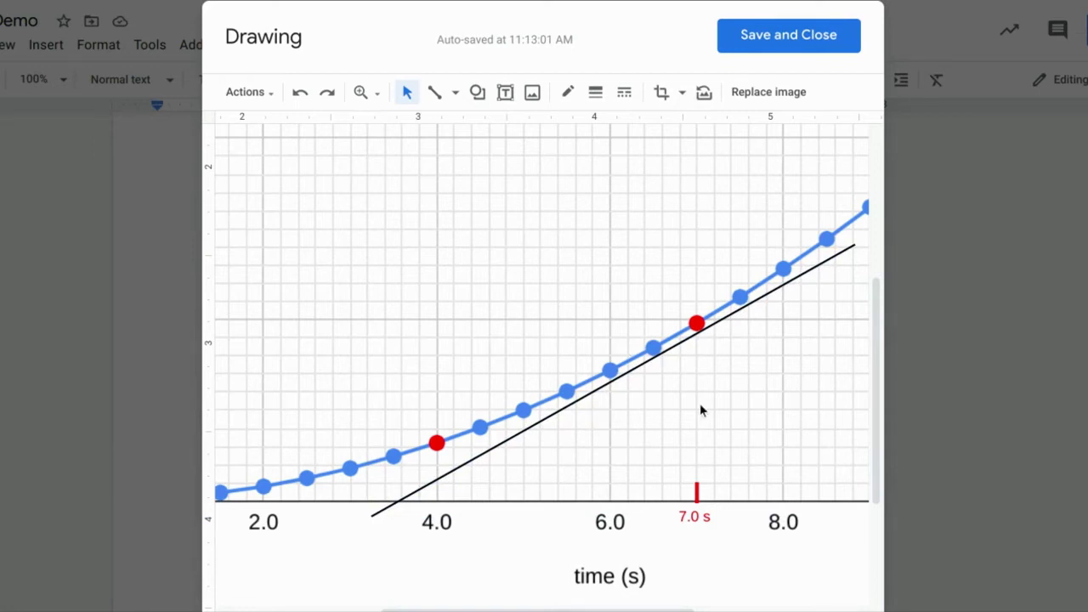
- Extend the upper end of the tangent line to about 9.7 s, keeping it just below the 7.0 s point
scroll(700, 411, "down", 2)
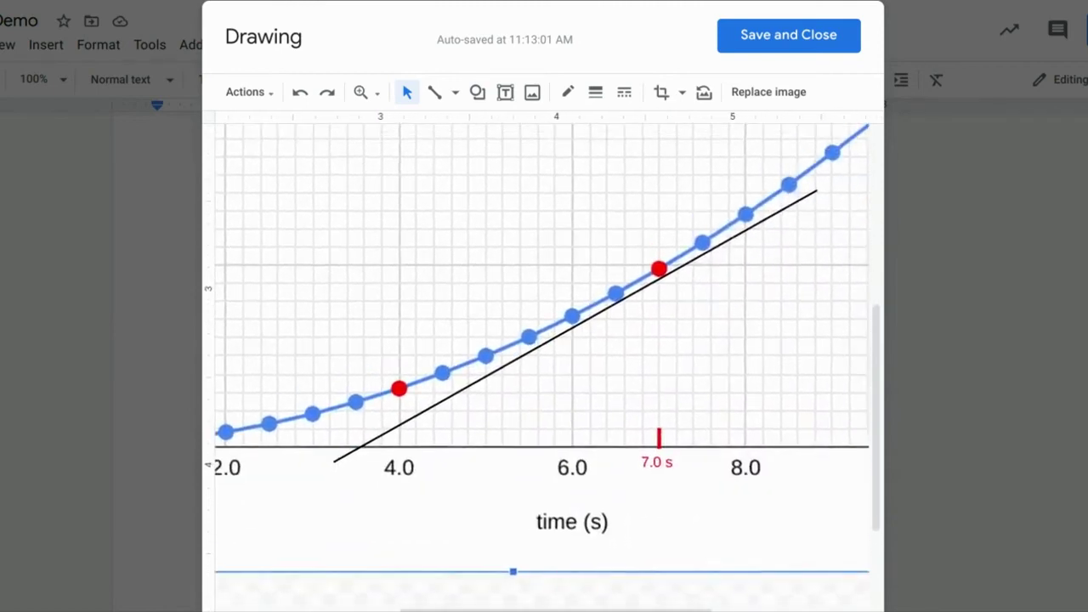
scroll(700, 403, "up", 3)
scroll(700, 403, "right", 2)
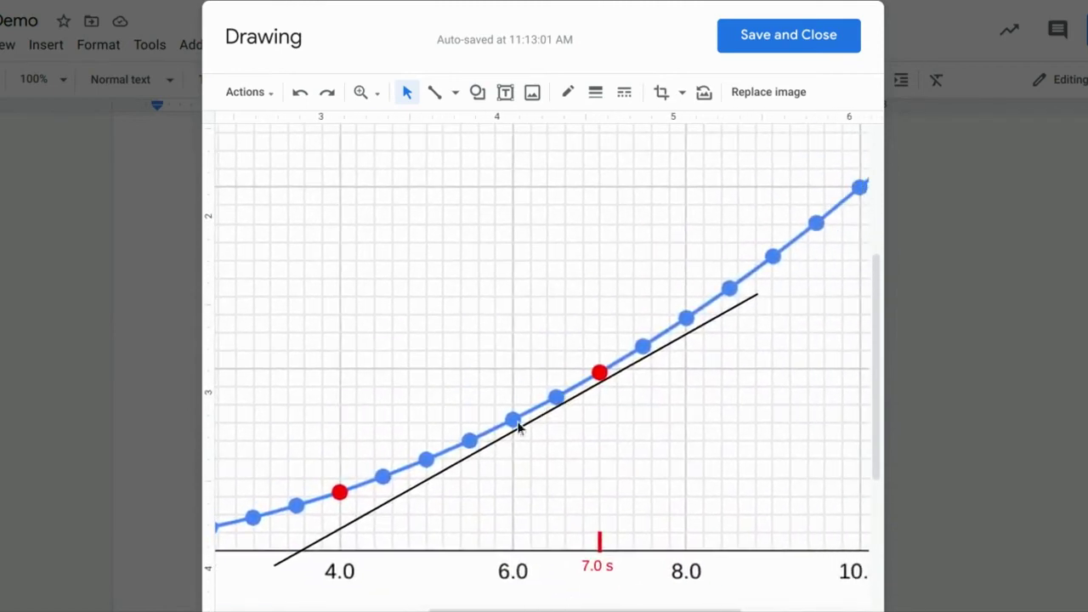
left_click(484, 448)
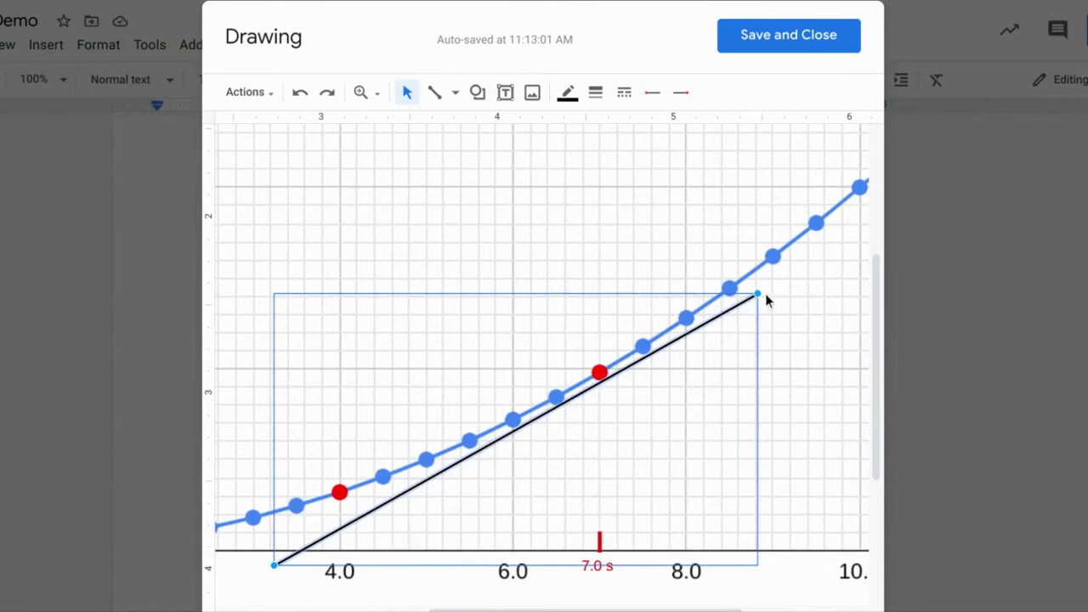
left_click_drag(757, 295, 829, 252)
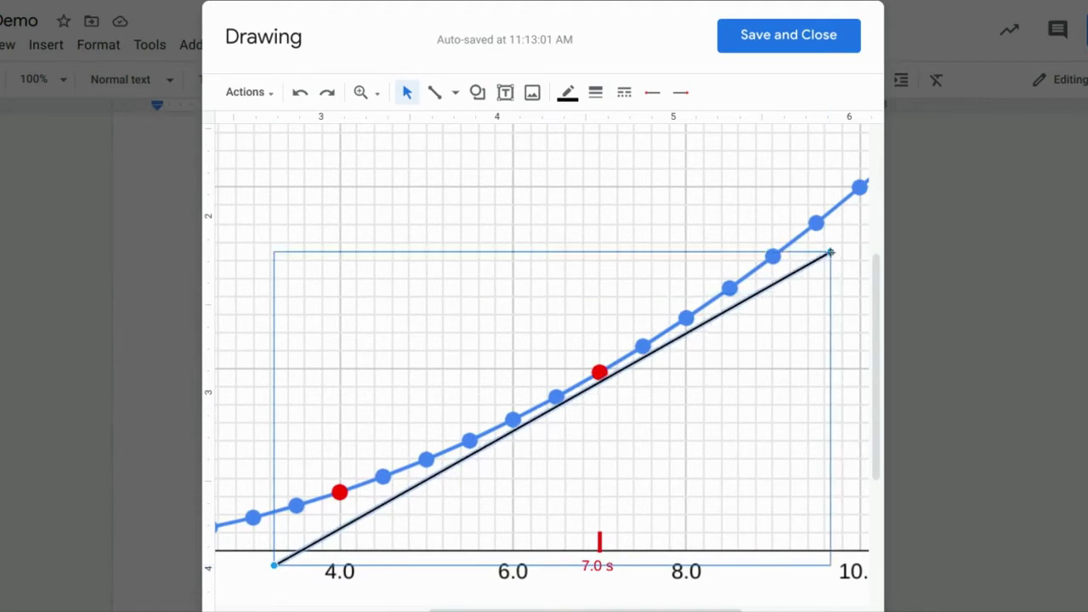
left_click(618, 215)
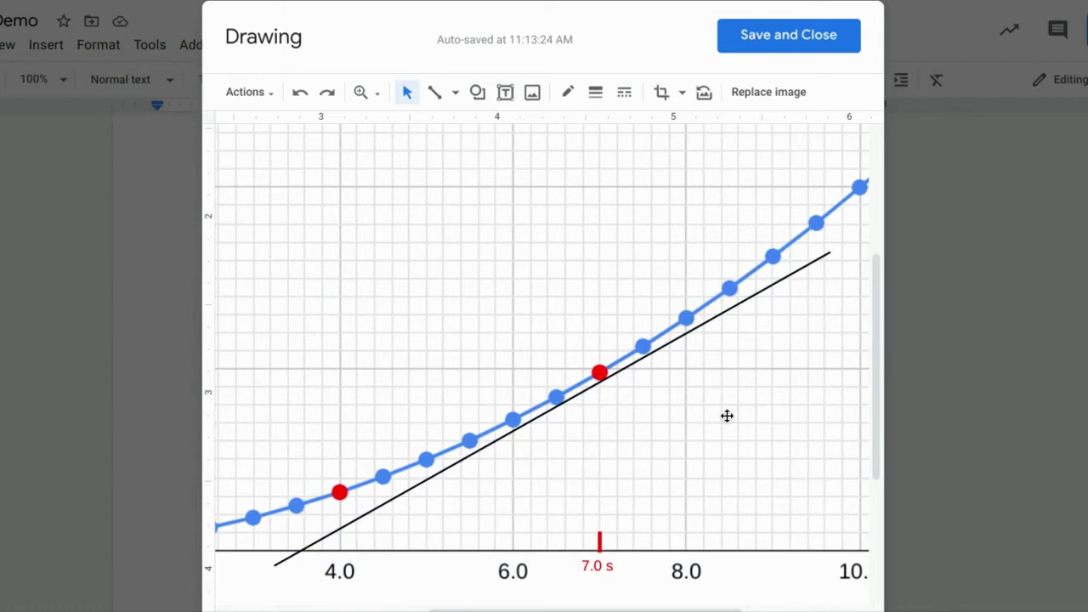
- Change the tangent line's color from black to red
left_click(629, 369)
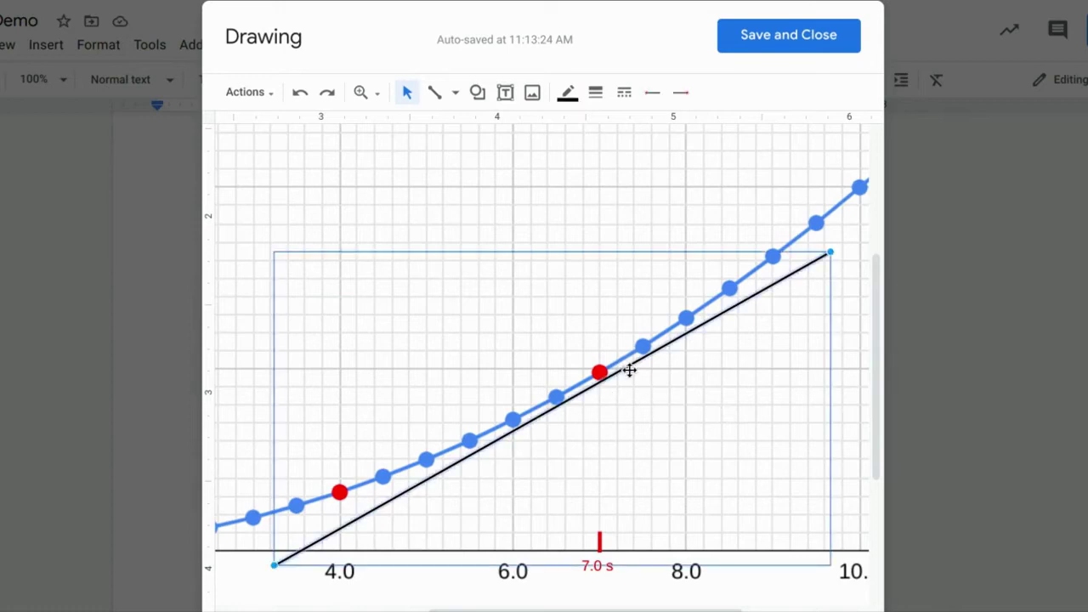
left_click(567, 92)
left_click(597, 180)
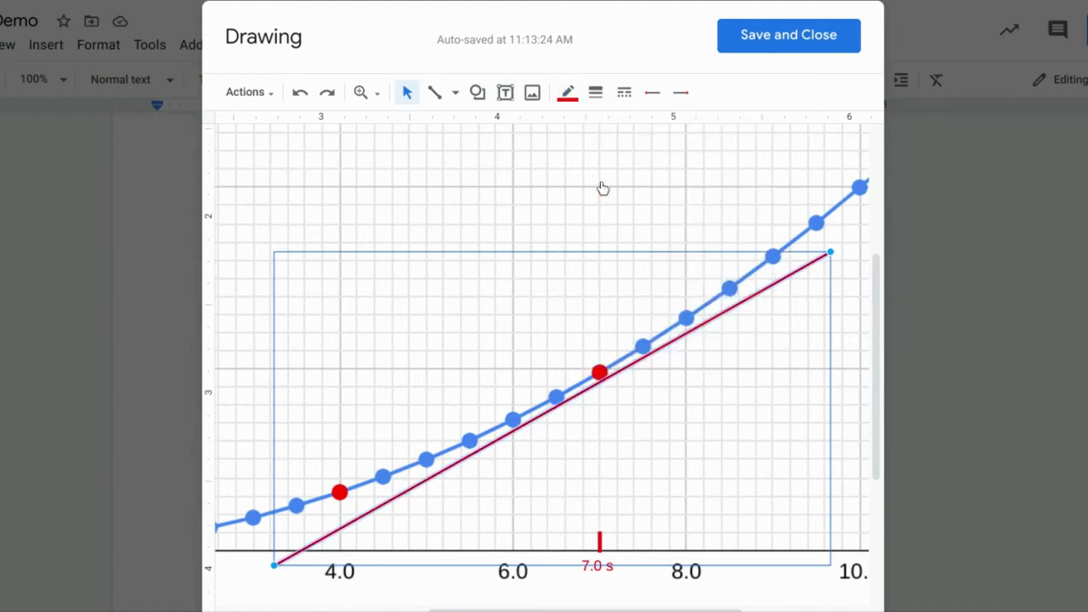
left_click(407, 94)
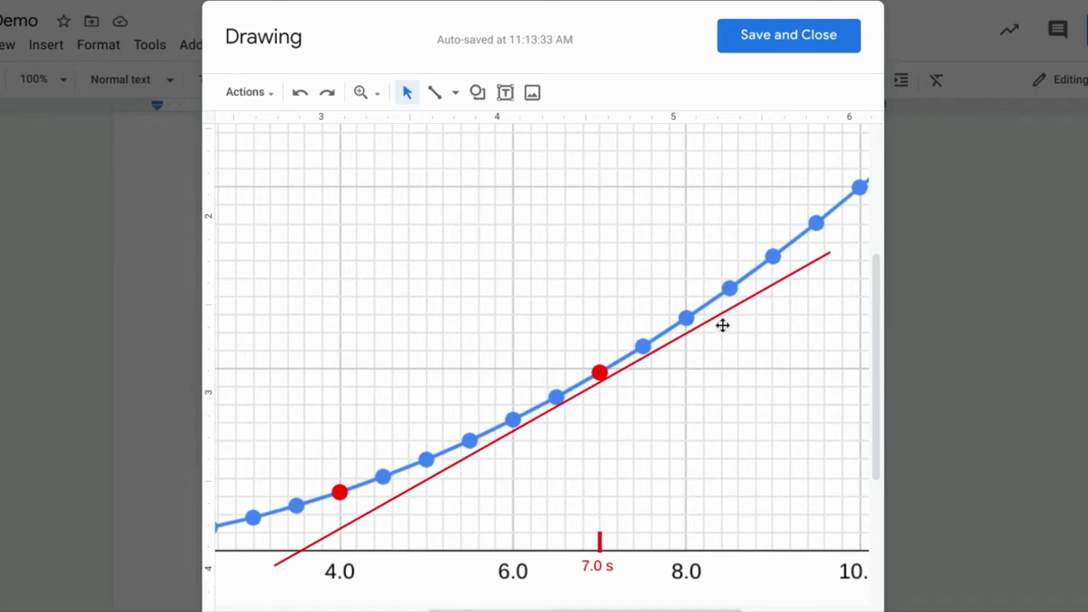
- Extend the red tangent line's upper end to about 10.0 s and nudge the whole line slightly right and down
left_click(811, 261)
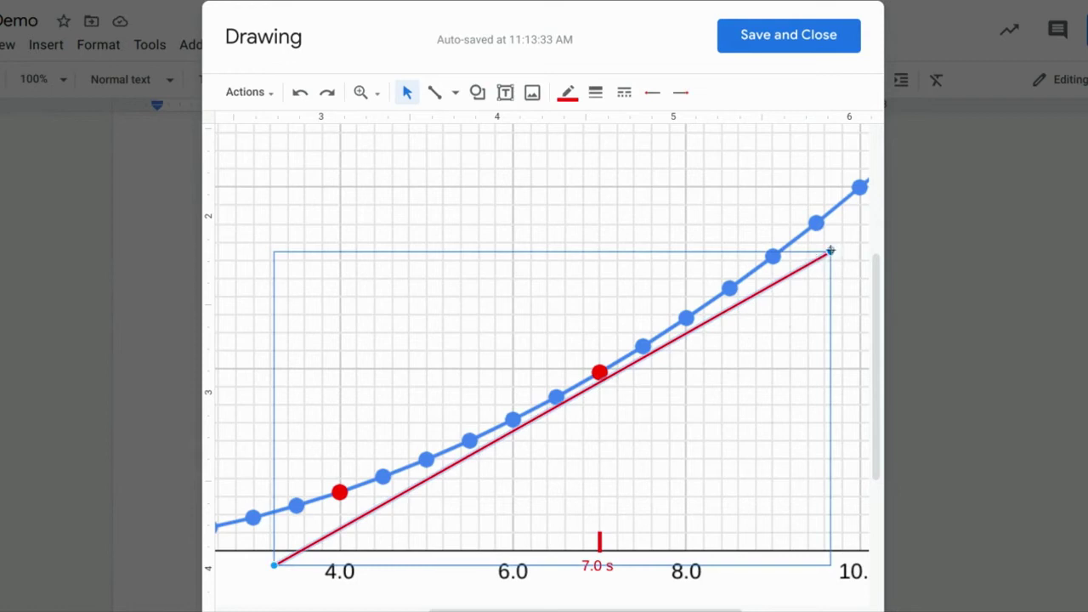
left_click_drag(830, 251, 862, 231)
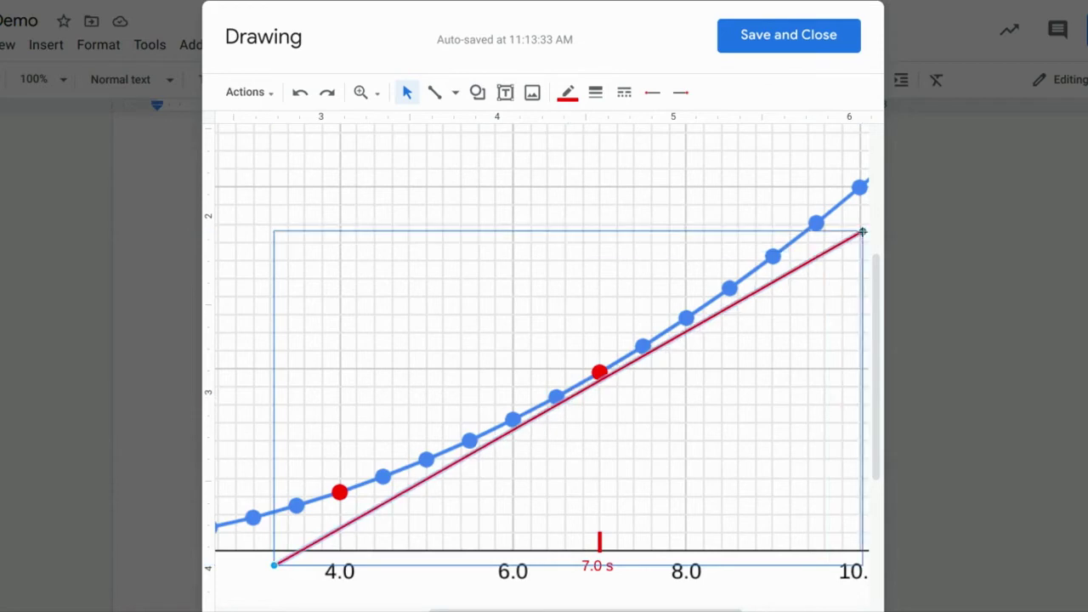
left_click(667, 155)
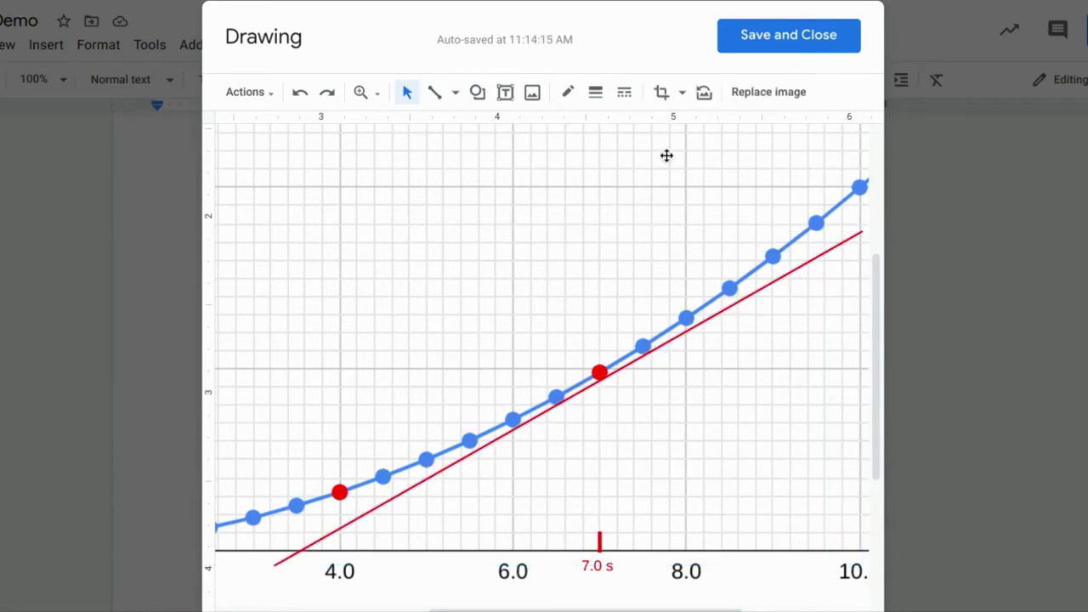
left_click(663, 346)
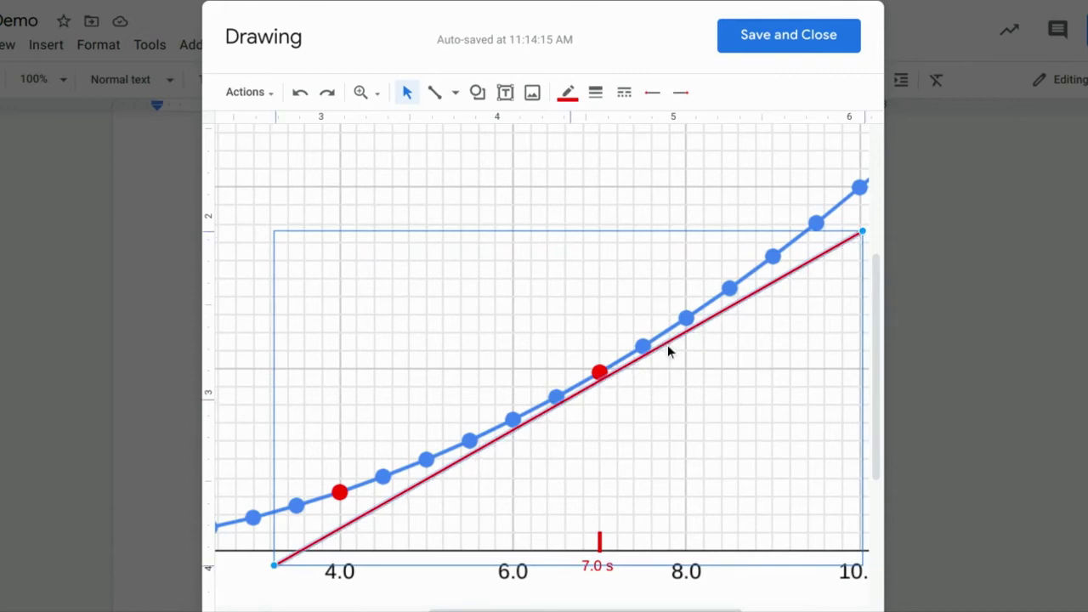
left_click_drag(670, 346, 670, 348)
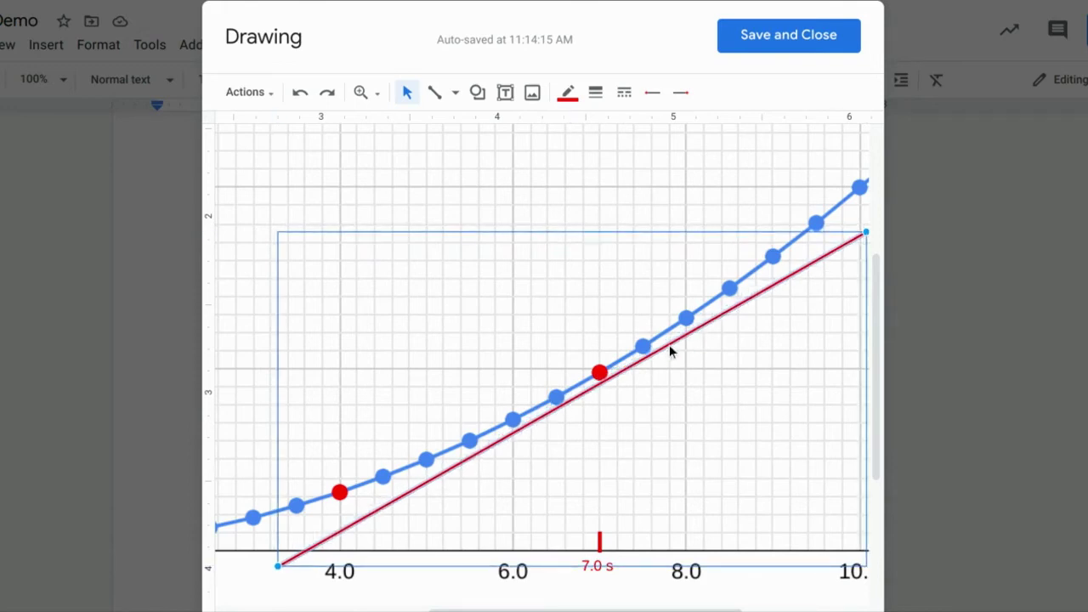
left_click(653, 182)
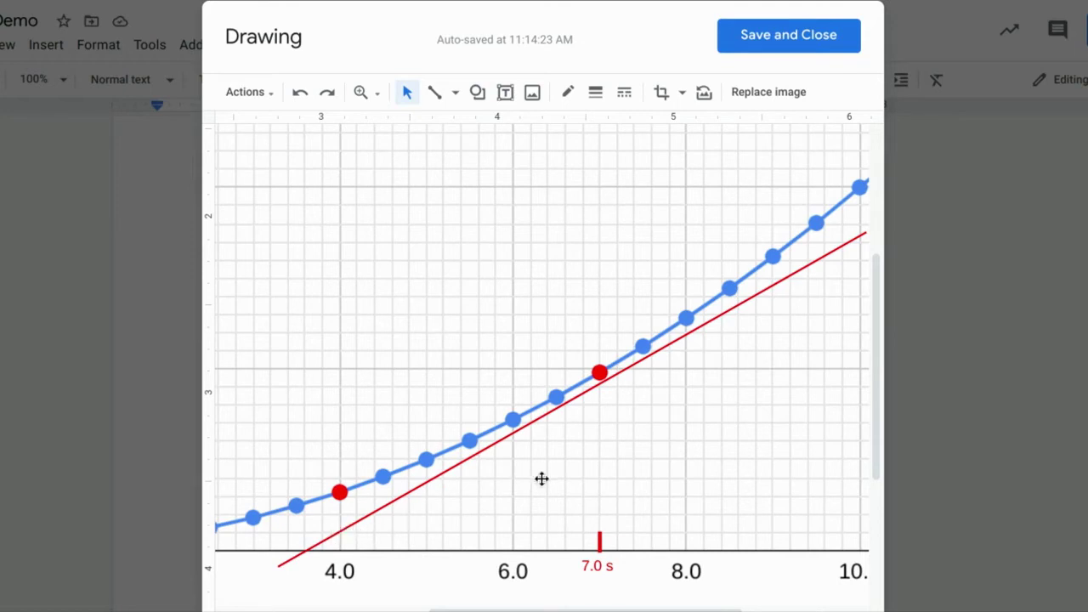
- Draw a small circle shape in the empty grid area directly above the 7.0 s point
left_click(478, 92)
mouse_move(582, 136)
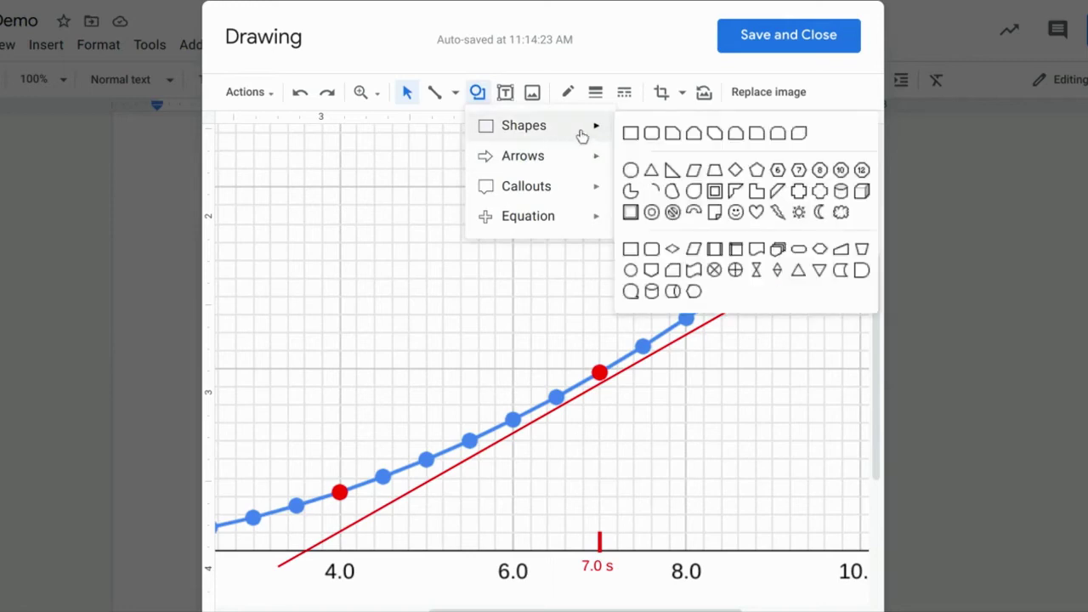
left_click(630, 170)
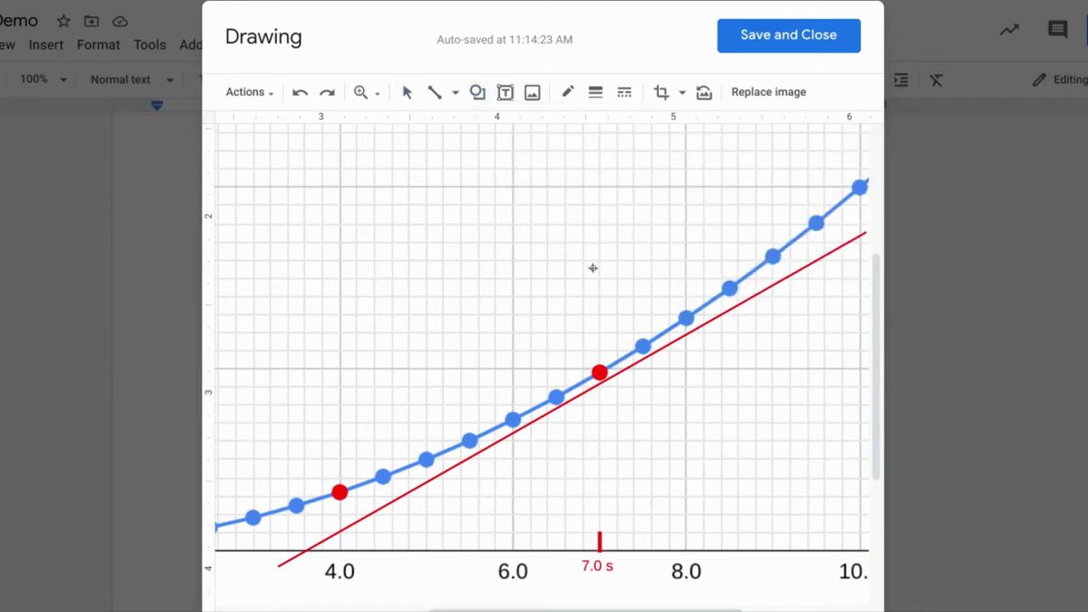
left_click_drag(593, 268, 605, 284)
left_click_drag(608, 281, 608, 281)
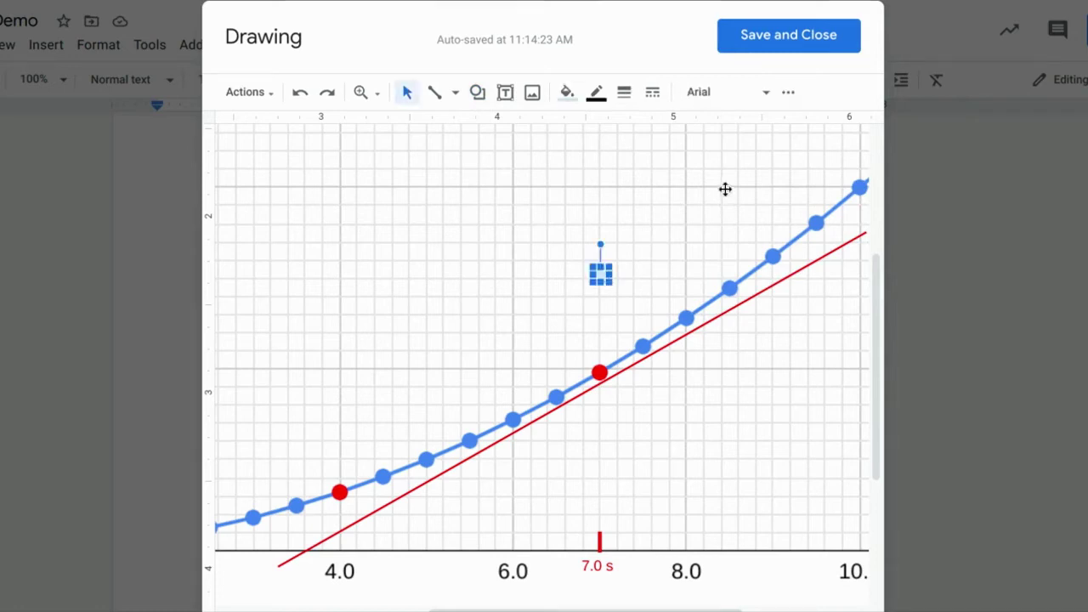
- Give the small circle a transparent fill and a red border
left_click(565, 92)
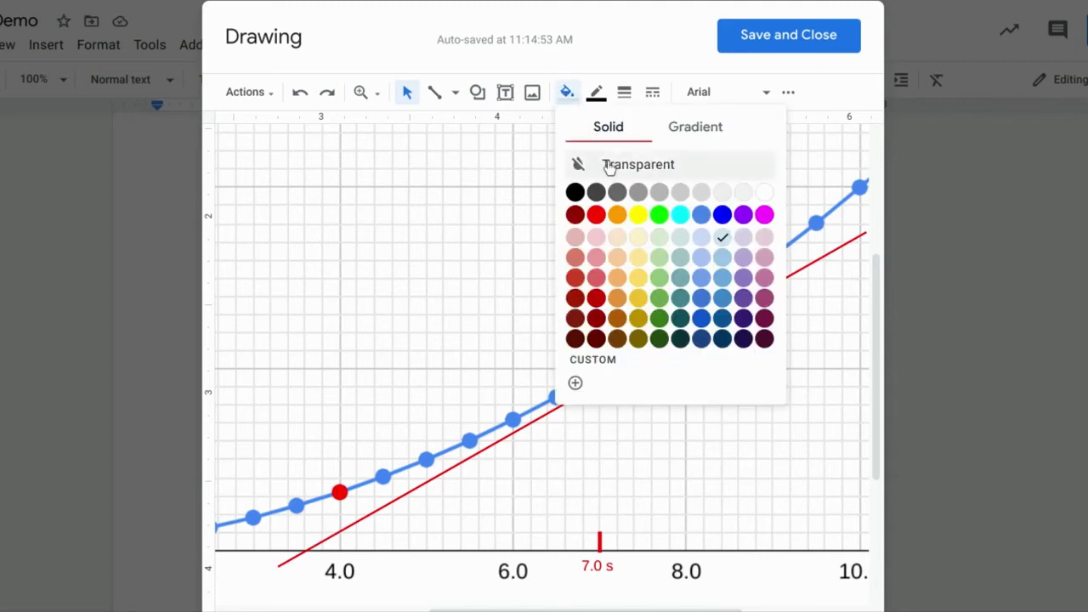
left_click(608, 165)
left_click(599, 93)
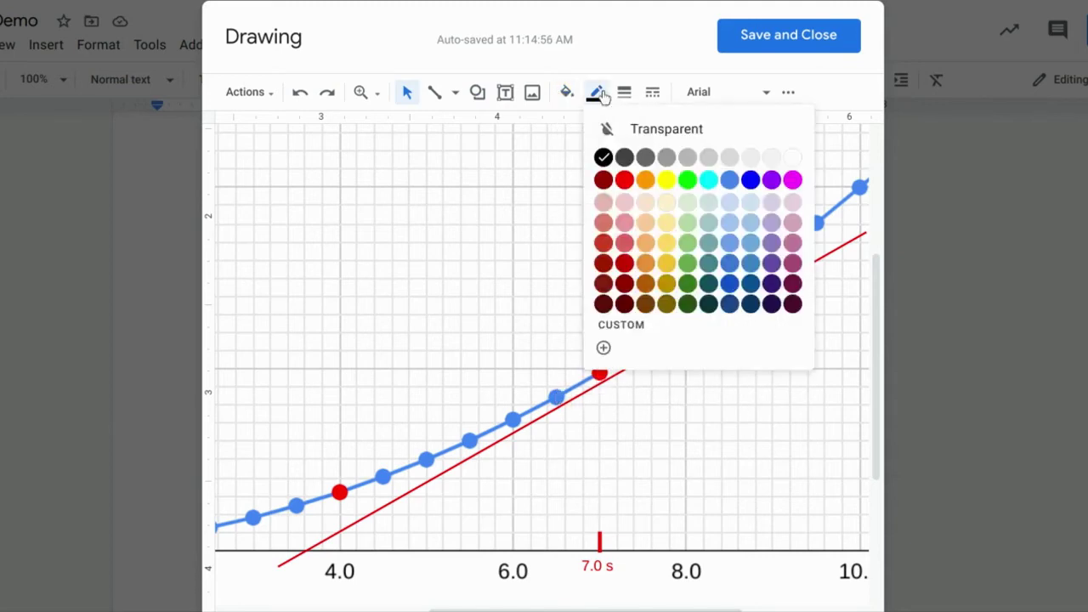
left_click(624, 180)
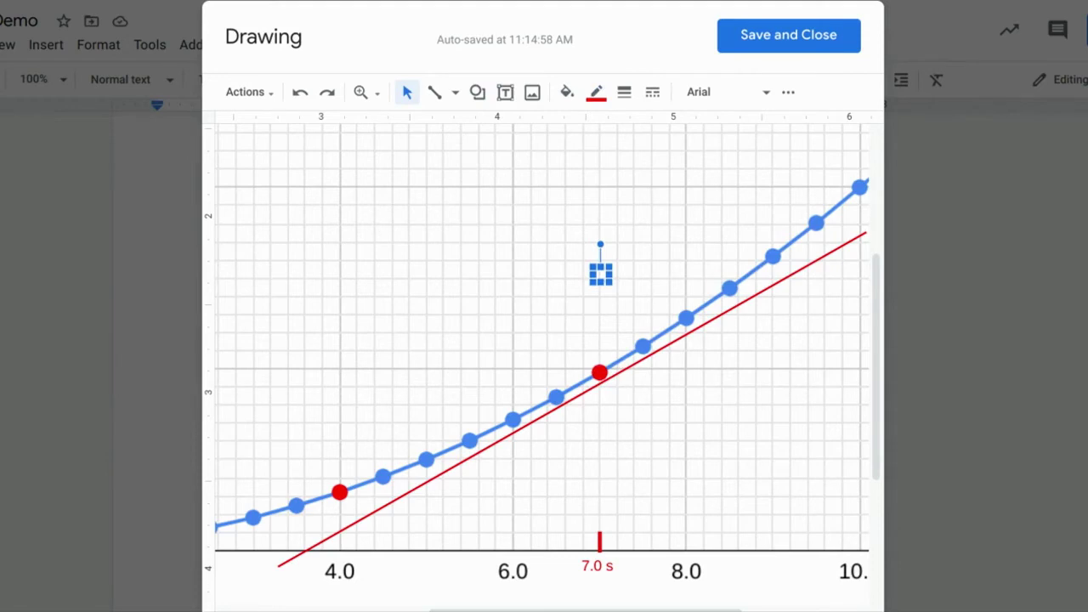
- Duplicate the red circle and place the copy on the tangent line at about 8.4 s
left_click(270, 95)
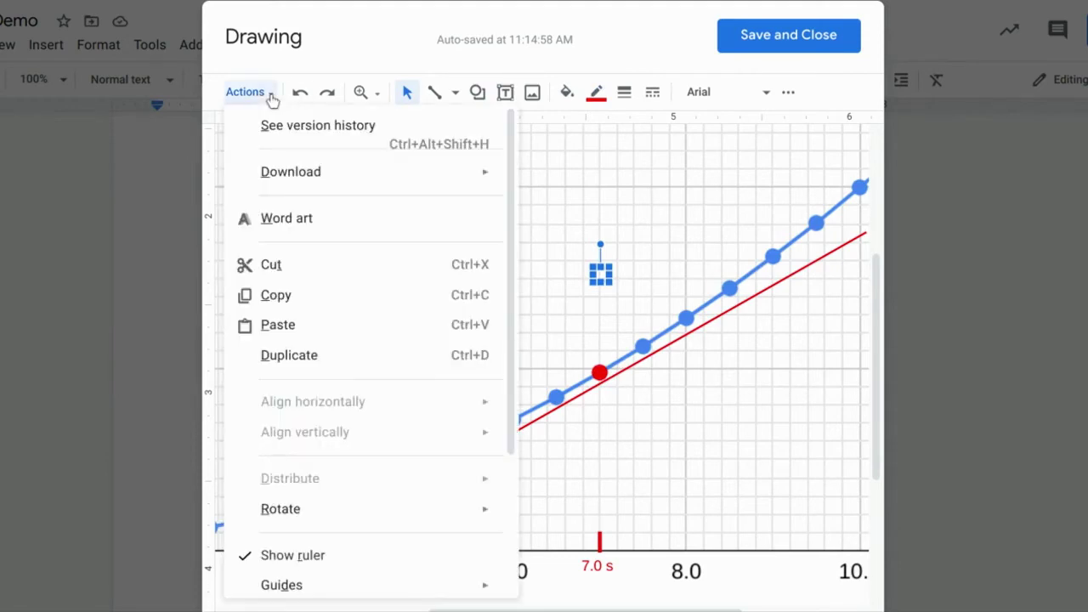
left_click(300, 363)
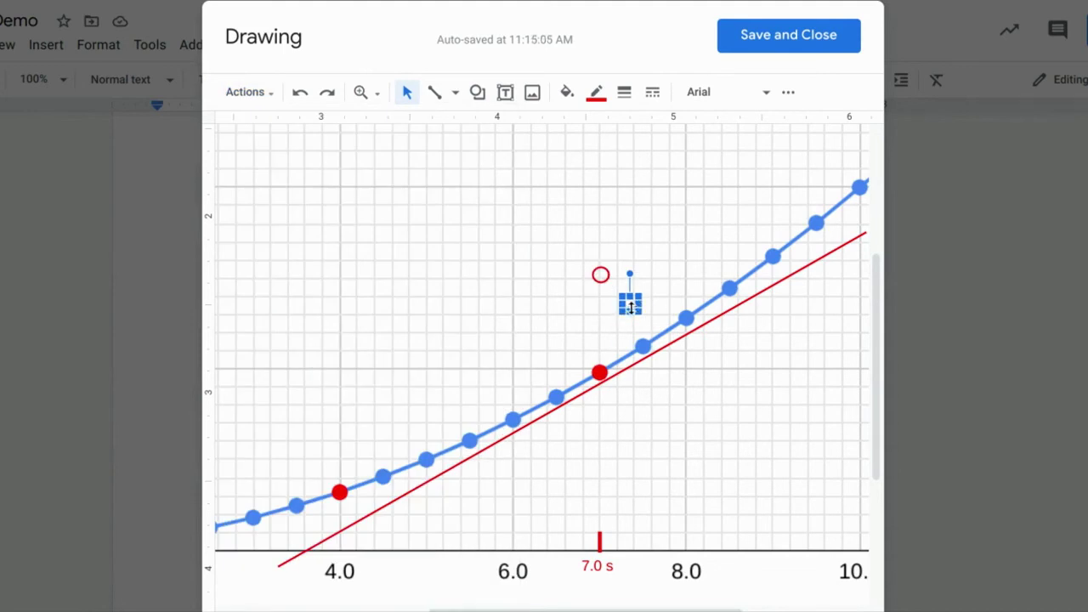
left_click_drag(630, 307, 798, 414)
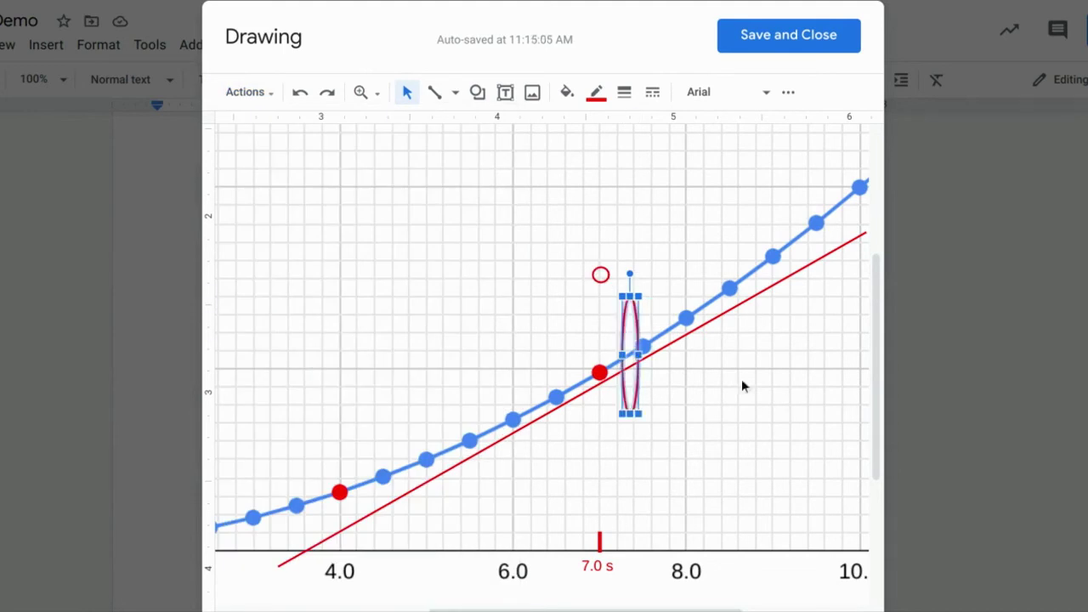
left_click(300, 92)
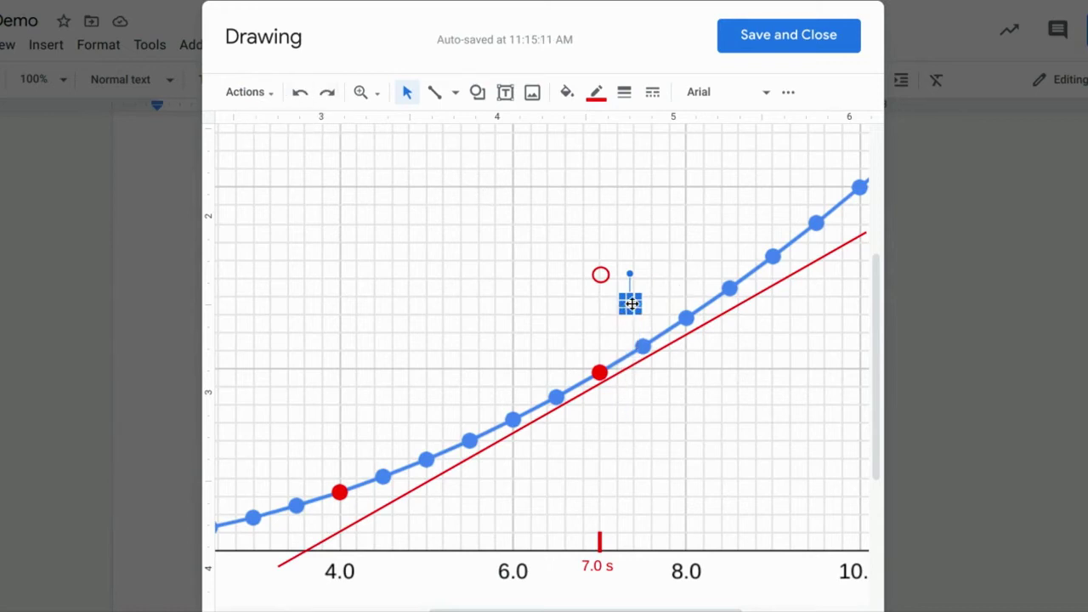
mouse_move(632, 303)
left_mouse_down()
mouse_move(822, 397)
mouse_move(796, 360)
mouse_move(752, 361)
mouse_move(722, 317)
left_mouse_up()
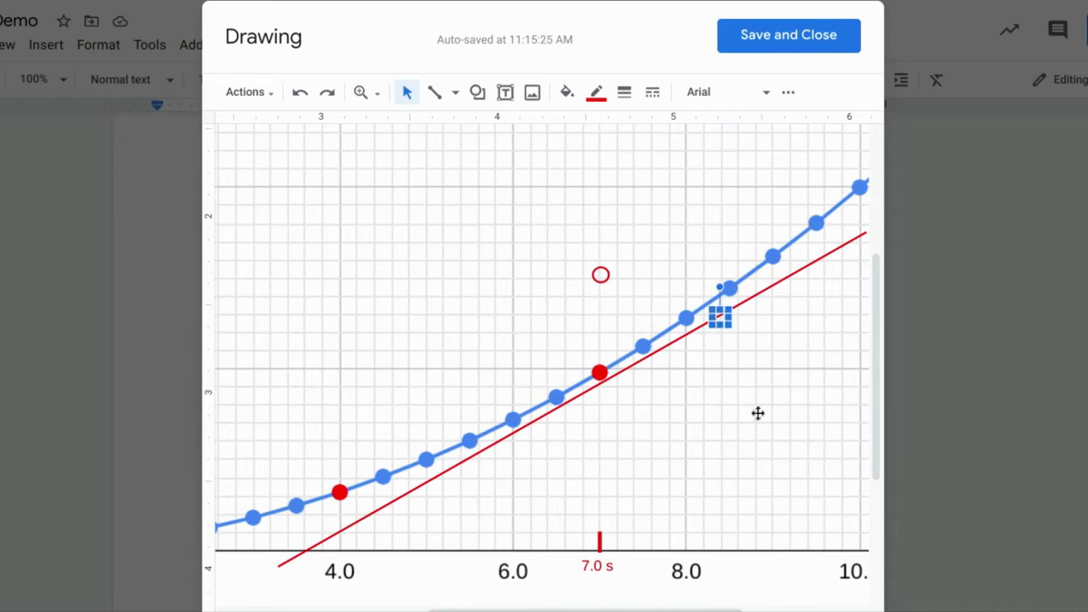
- Nudge the circle near 8.4 s slightly up along the tangent line and move the other circle onto the line at 4.0 s
left_click(601, 276)
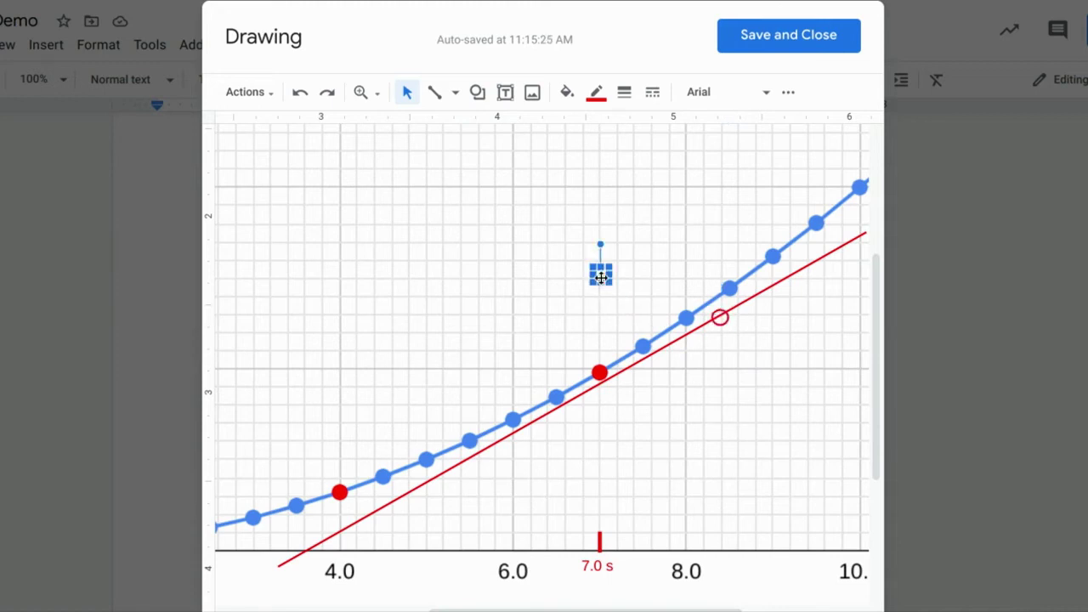
left_click(721, 319)
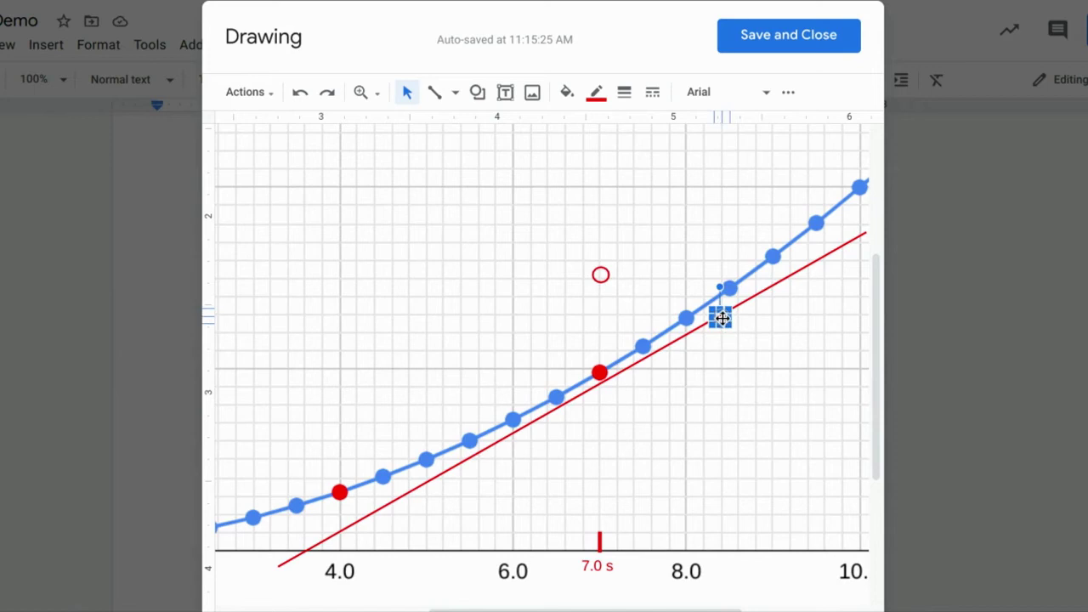
left_click_drag(722, 317, 725, 315)
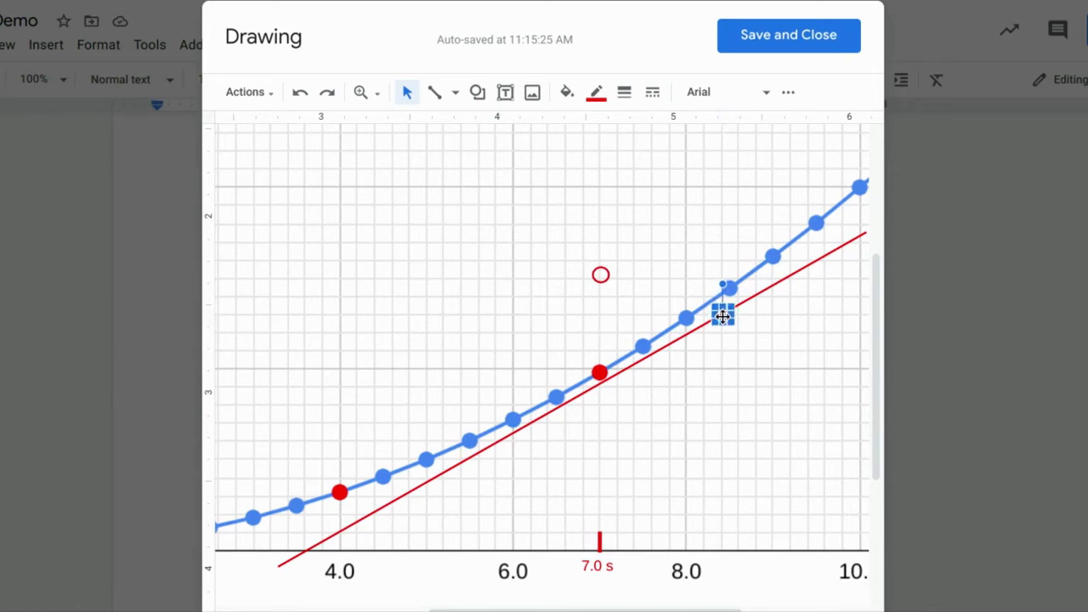
left_click(768, 377)
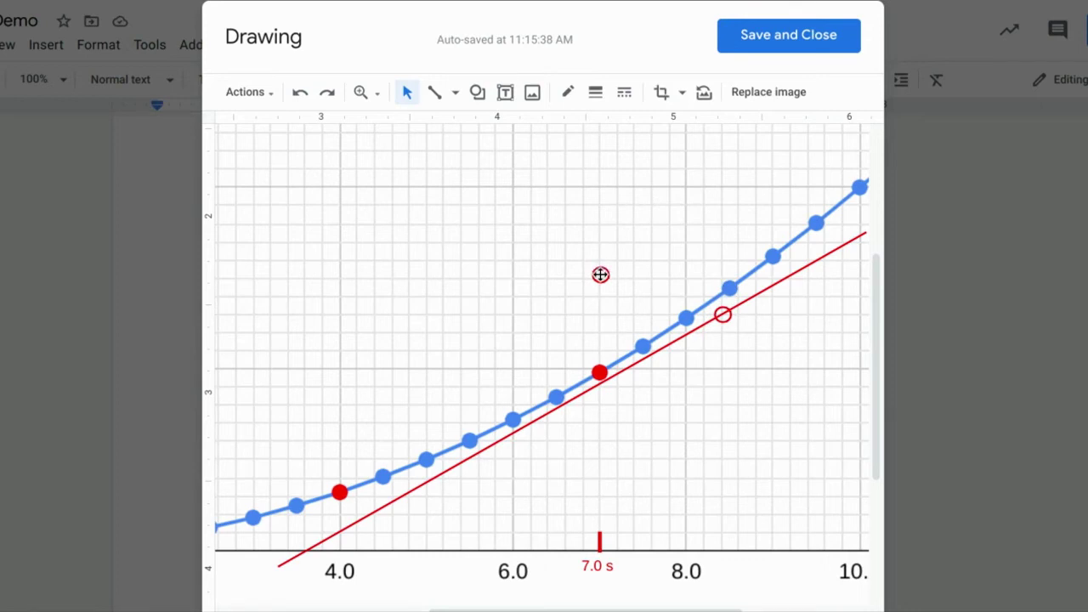
left_click_drag(601, 274, 341, 531)
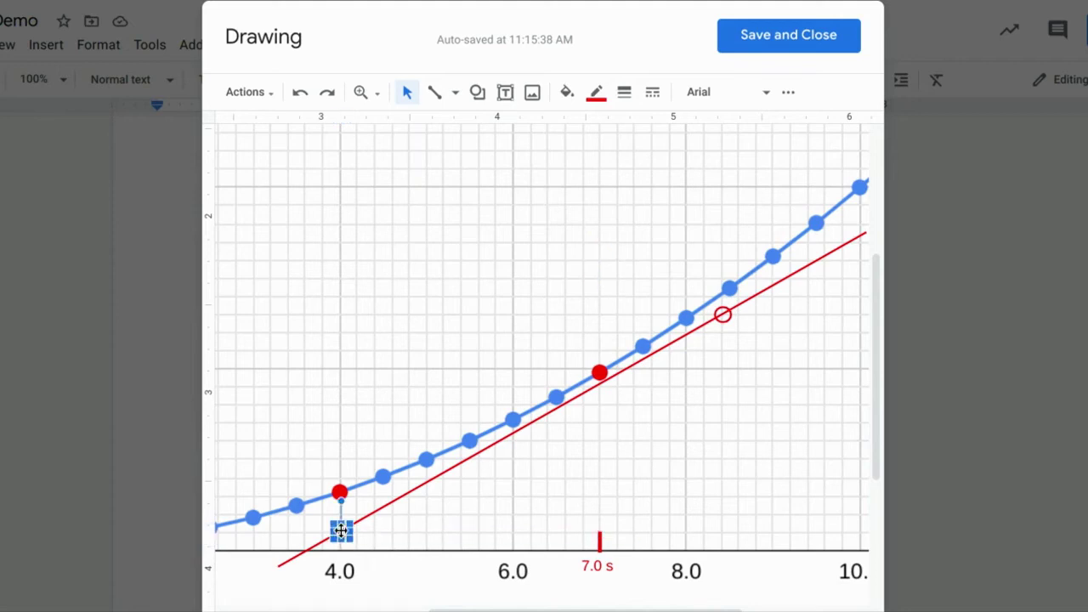
left_click(423, 368)
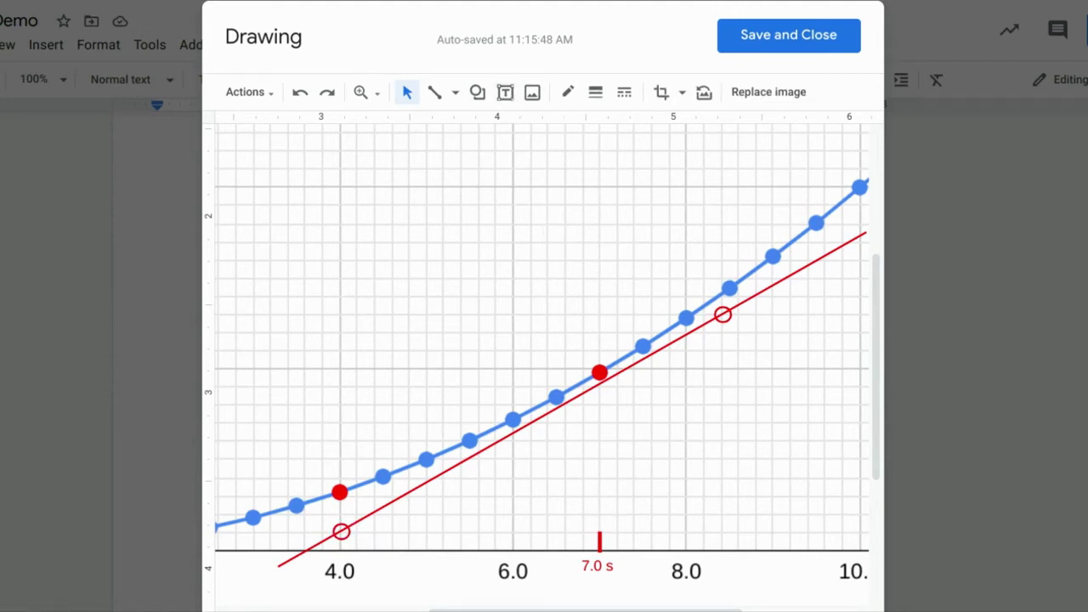
- Add a text box just below the circle at 8.4 s, with font size 6 and red text
left_click(506, 95)
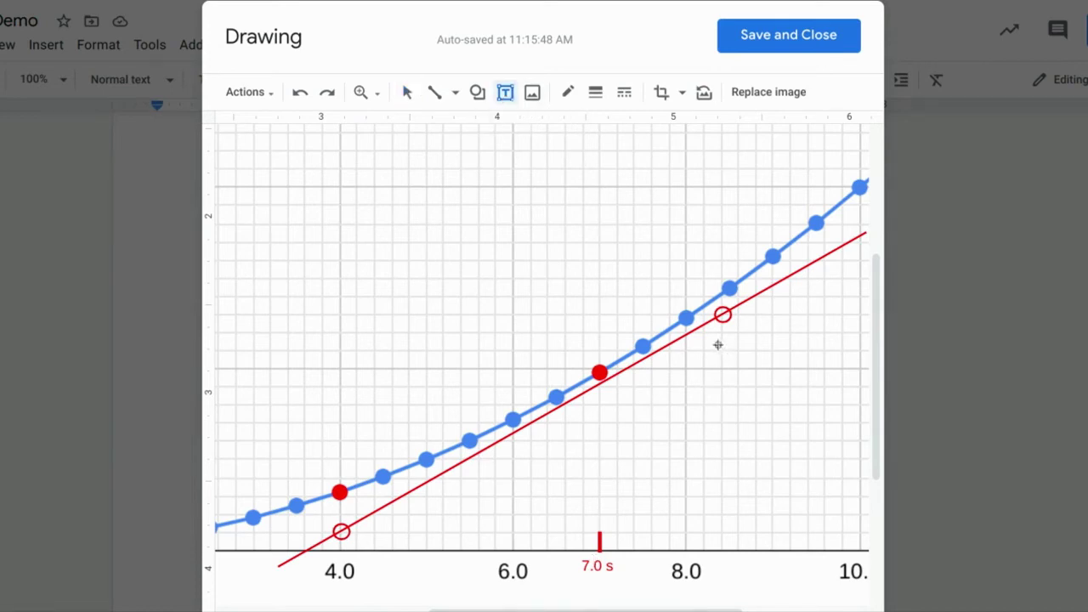
left_click_drag(695, 351, 824, 402)
left_click(790, 92)
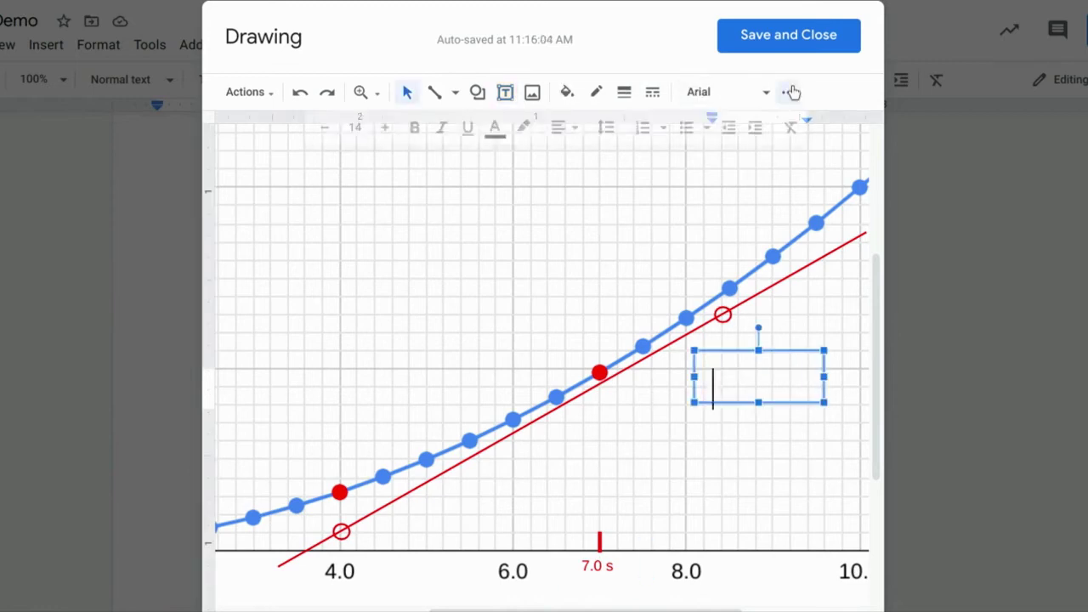
left_click(355, 127)
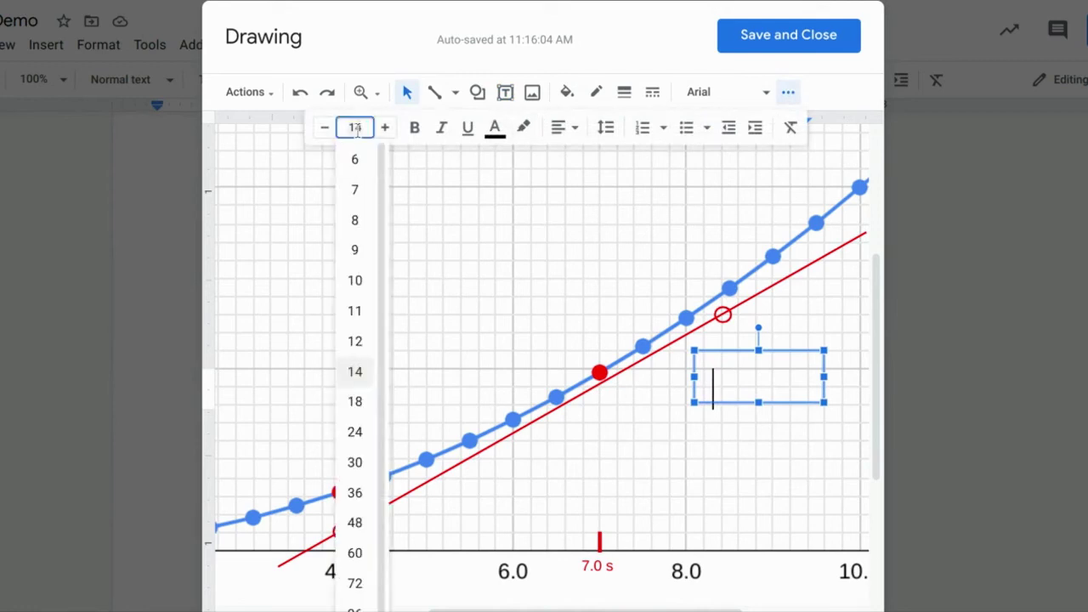
left_click(354, 160)
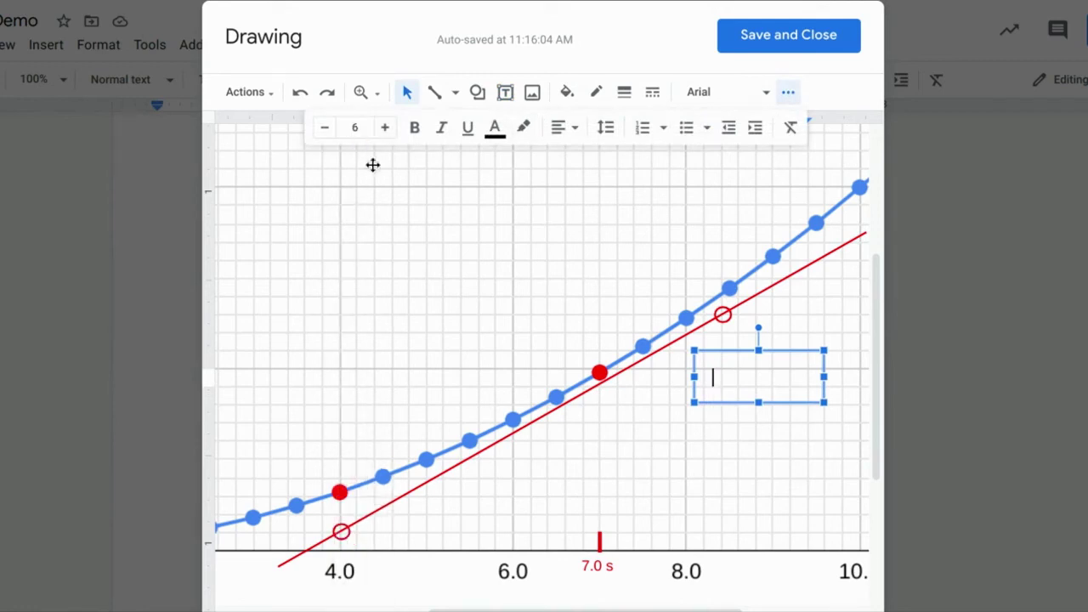
left_click(497, 132)
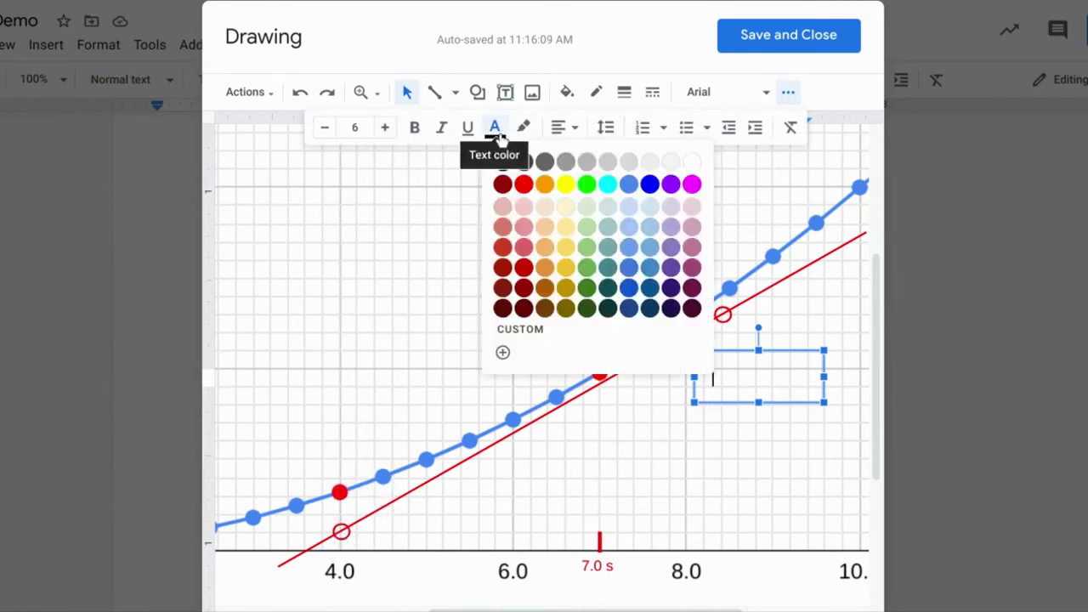
left_click(524, 185)
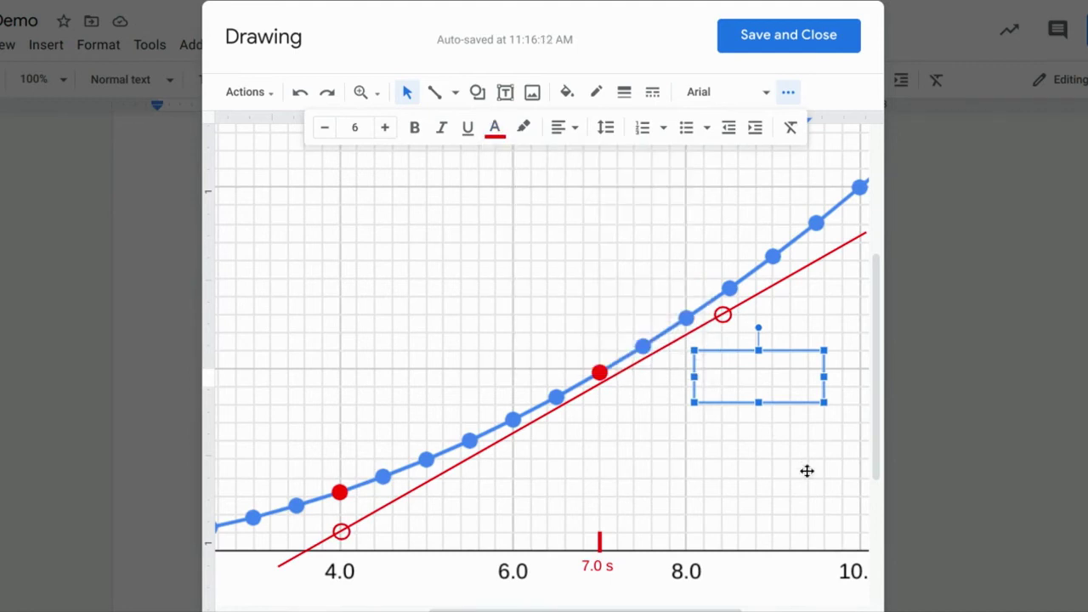
- Enter "(Xi = 8.4 s" in the text box, with the i as a subscript
type("(Xi =")
type("8.4")
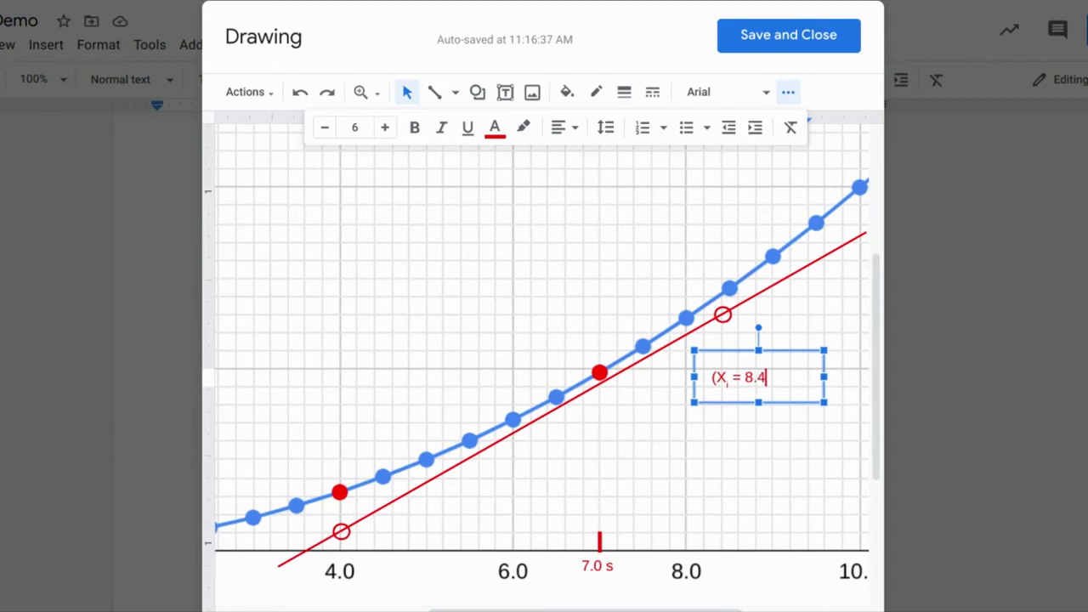
type(" s")
- Change the subscript of X to f and continue the label with ", Yf =", with the f as a subscript
key("Left")
key("Left")
key("Left")
key("Left")
key("Left")
key("Left")
key("Left")
key("Left")
key("Left")
key("Left")
key("BackSpace")
key("BackSpace")
left_click(300, 92)
key("Delete")
type("Yf =")
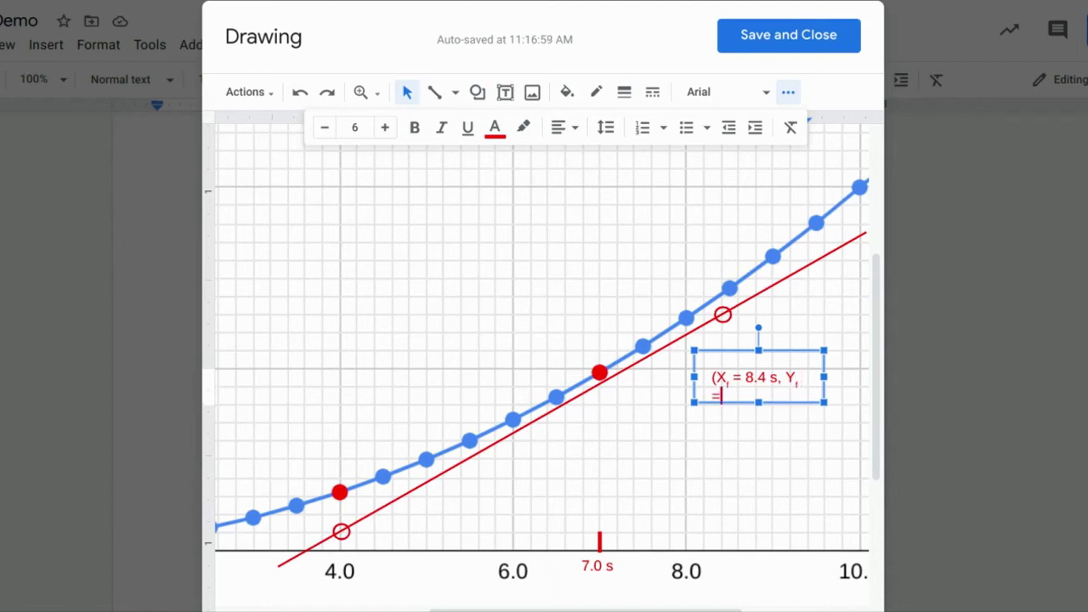
- Widen the text box so the label fits on one line and complete it with "65 m)"
left_click_drag(694, 377, 647, 381)
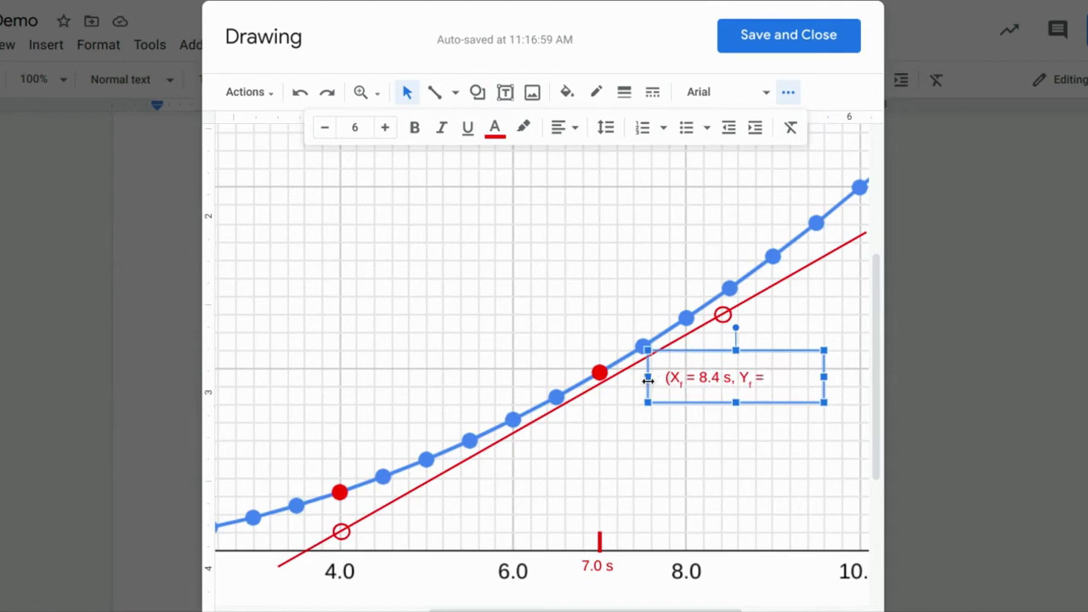
left_click(767, 379)
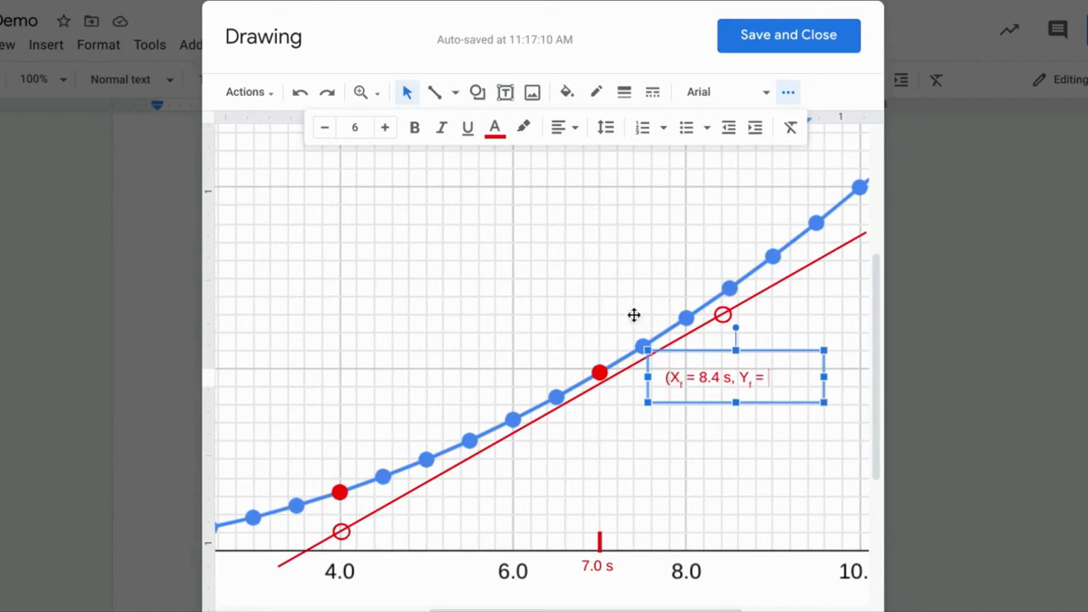
scroll(634, 315, "left", 8)
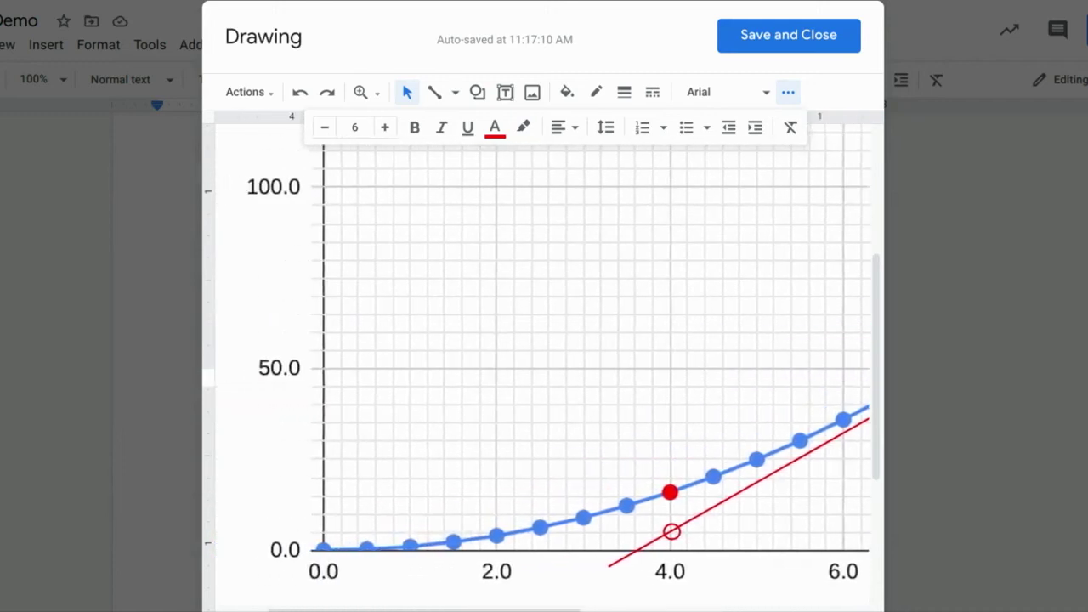
scroll(553, 357, "left", 2)
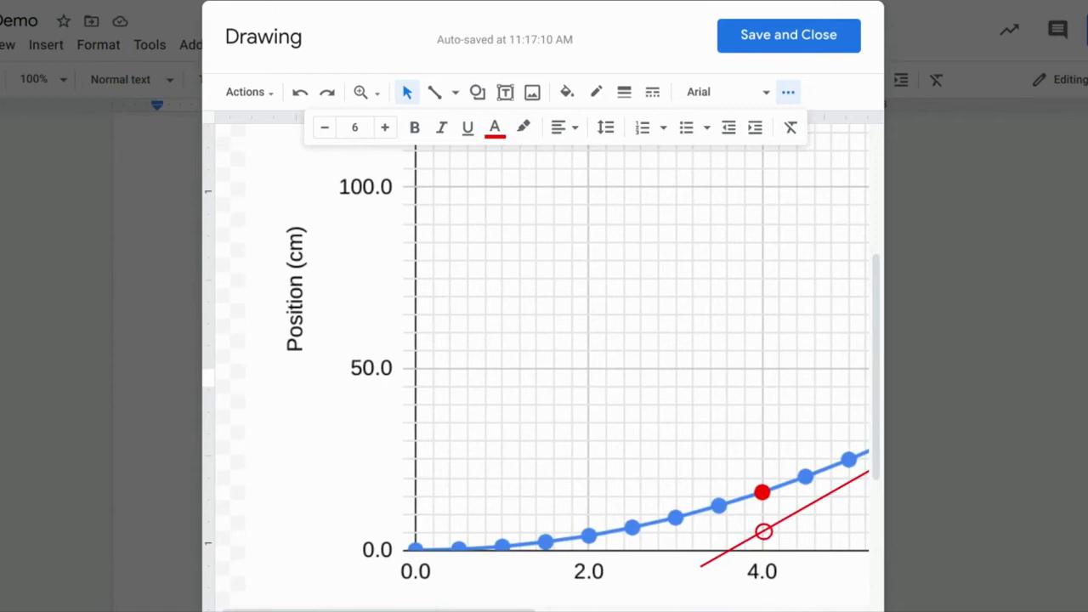
scroll(568, 327, "right", 10)
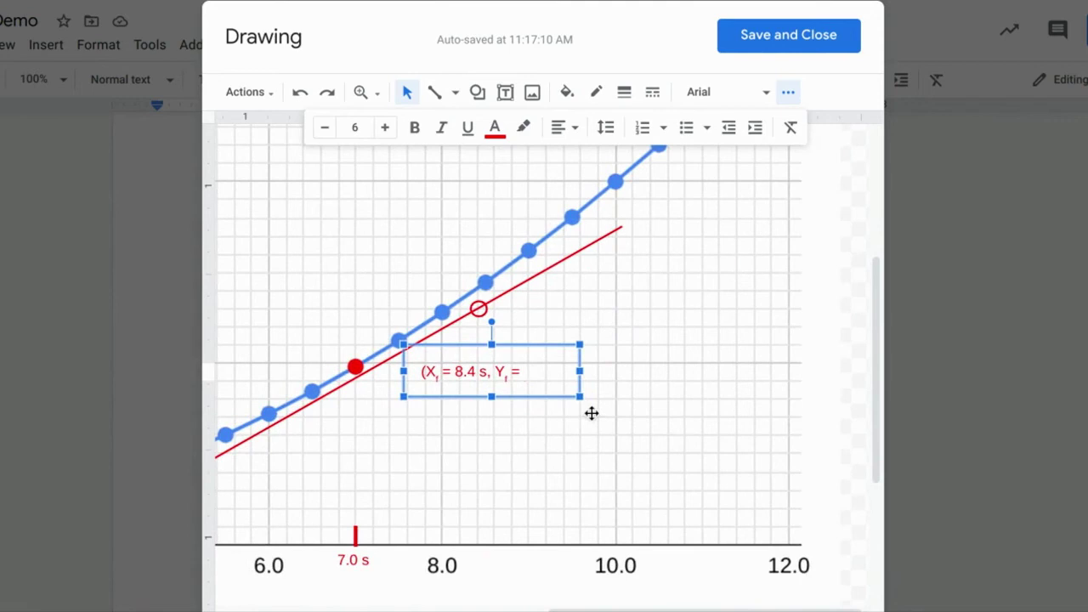
type("65 m)")
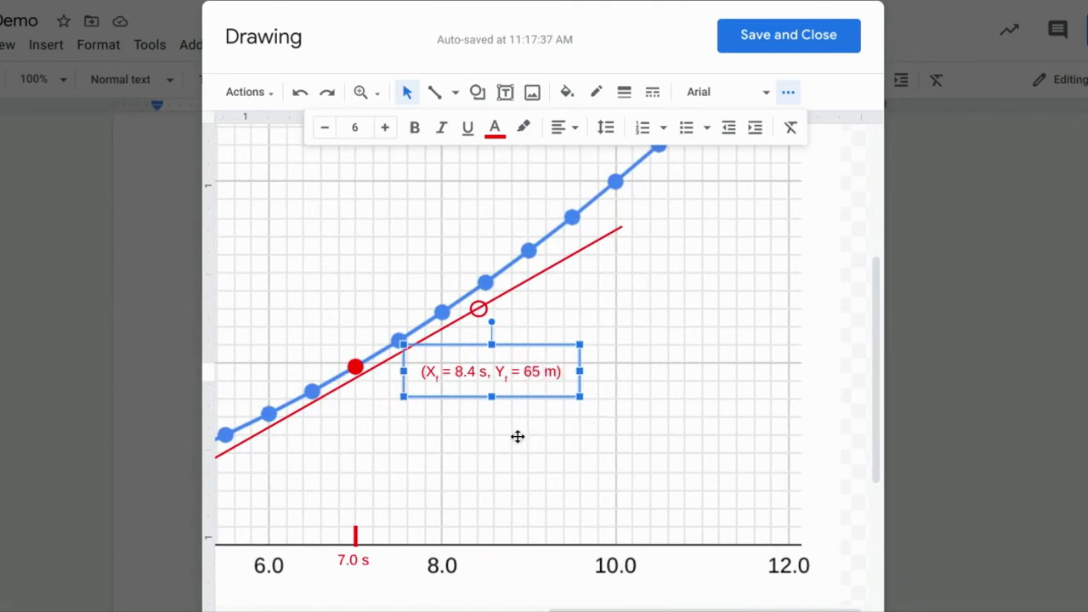
- Duplicate the 8.4 s coordinate label and place the copy below the time axis, under the 4.0 mark
scroll(518, 436, "left", 6)
scroll(518, 436, "down", 2)
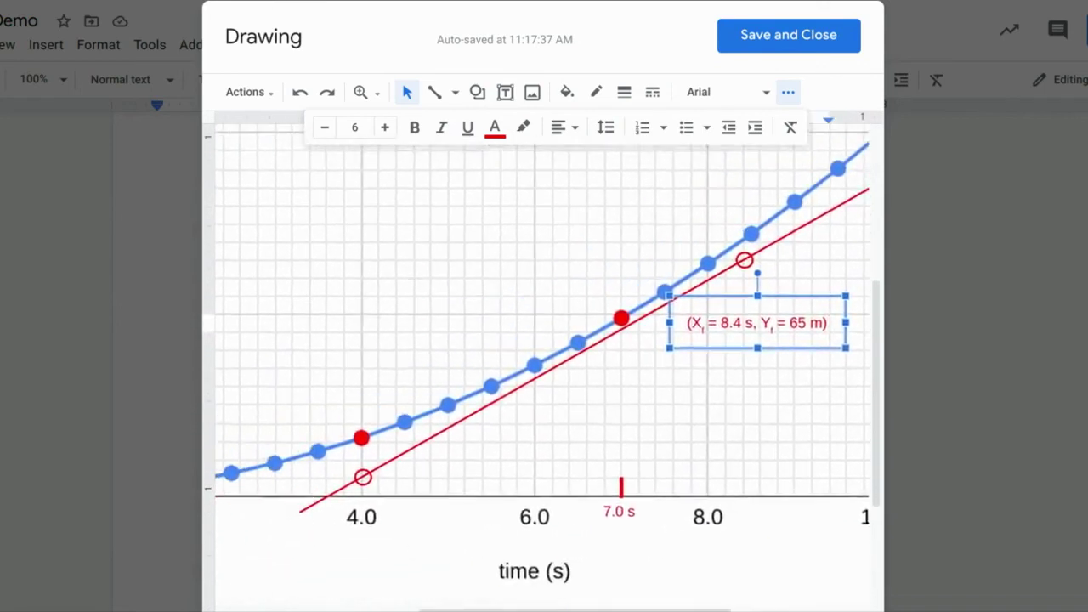
scroll(804, 311, "left", 1)
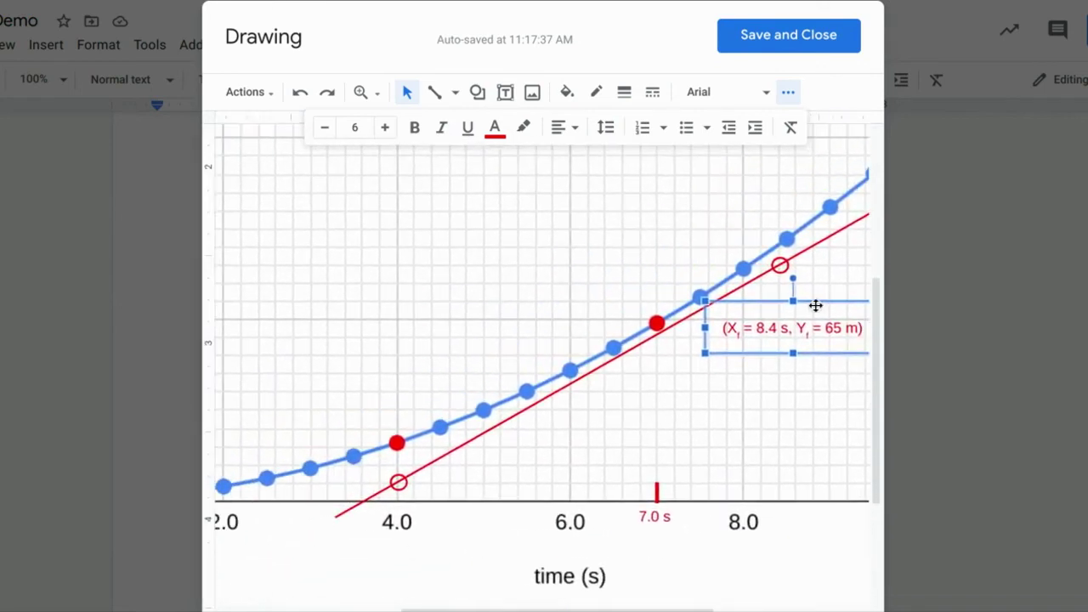
left_click(246, 92)
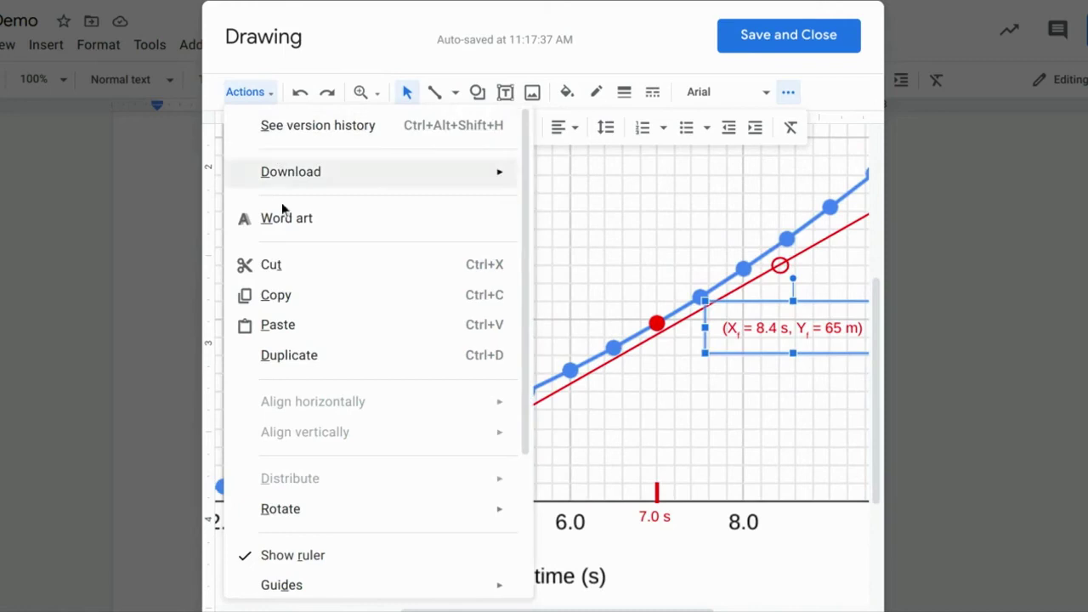
left_click(293, 358)
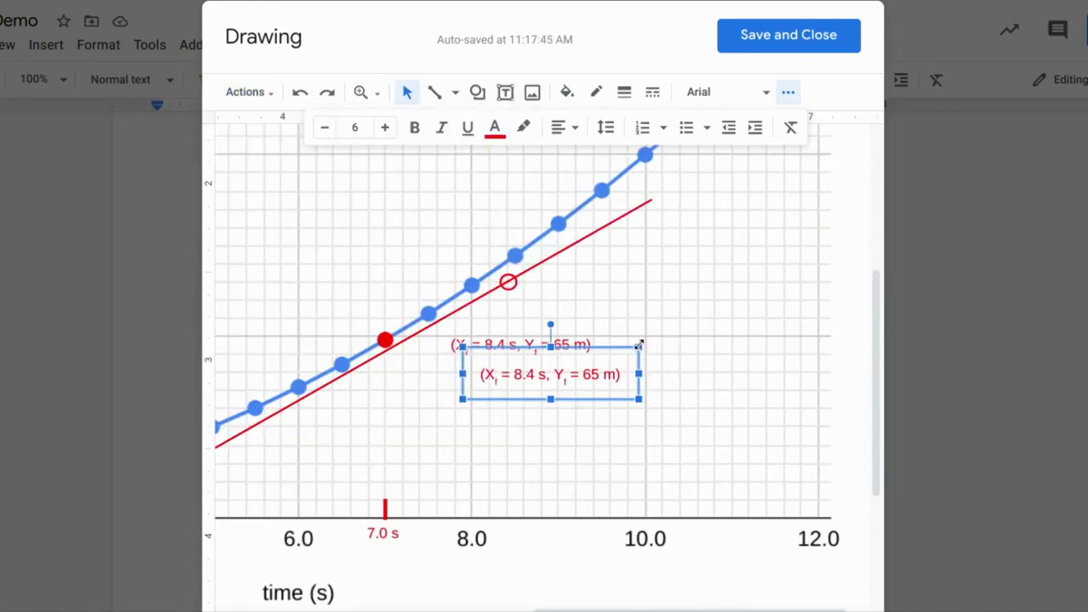
left_click_drag(618, 360, 377, 394)
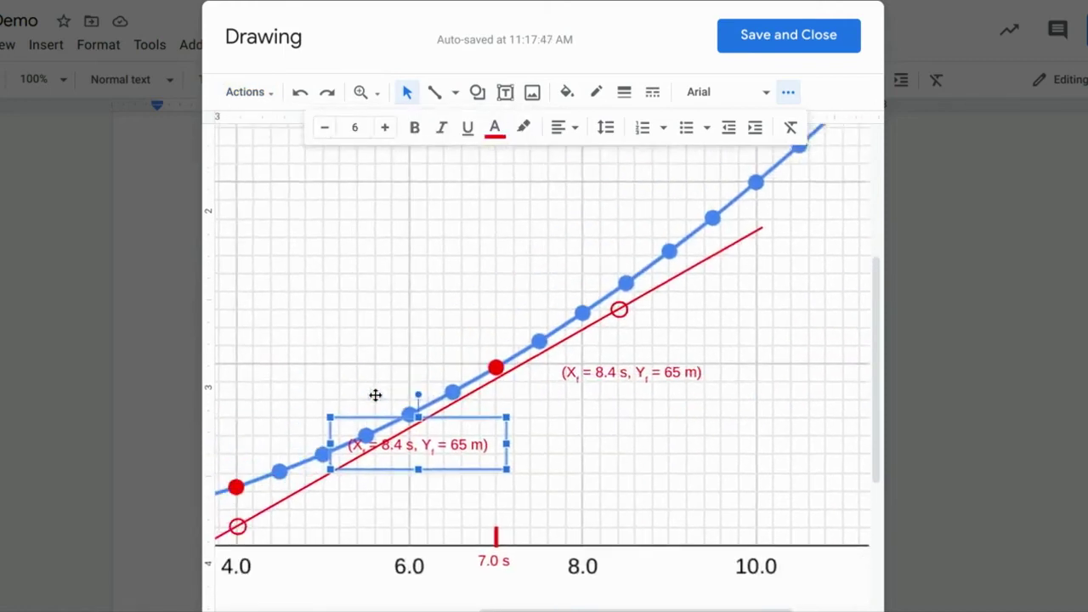
scroll(375, 394, "left", 3)
scroll(375, 395, "down", 3)
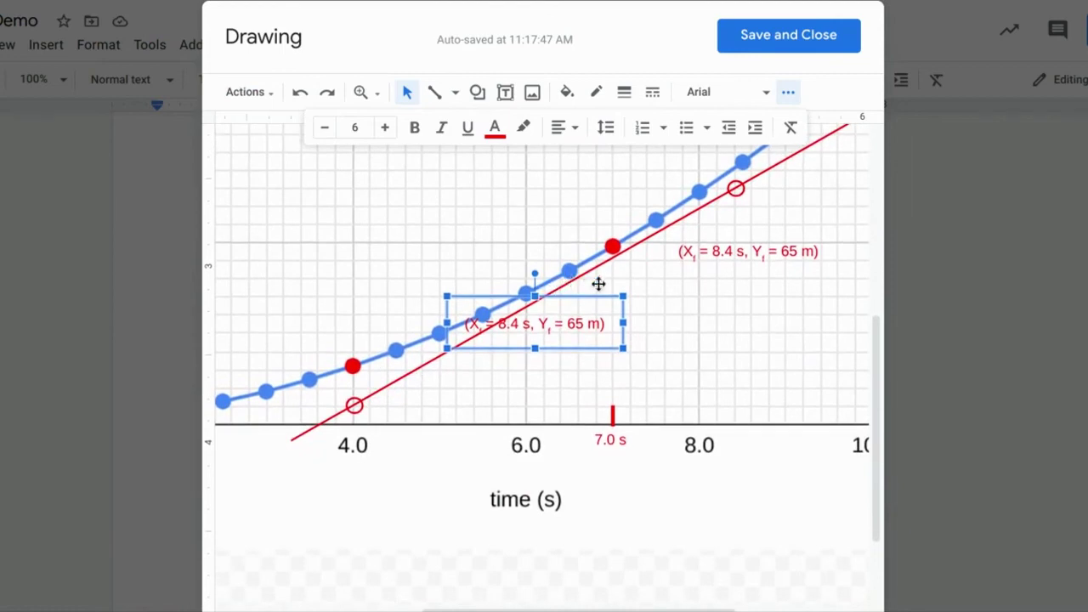
left_click_drag(590, 297, 409, 460)
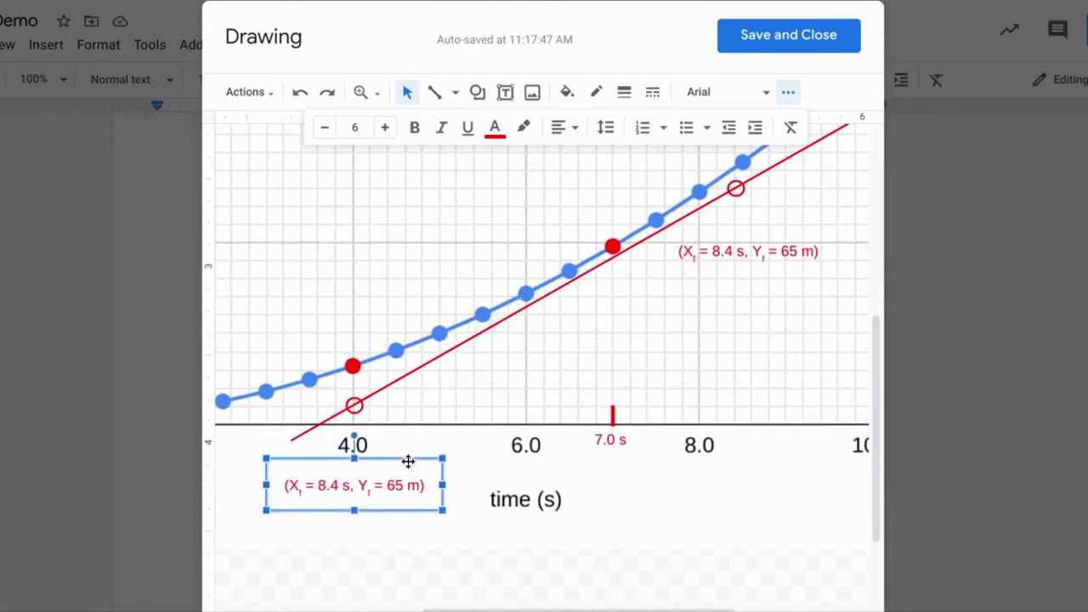
- Change the subscripts of X and Y in the copied label from f to i
left_click(404, 466)
key("Left")
key("Left")
key("Left")
key("Left")
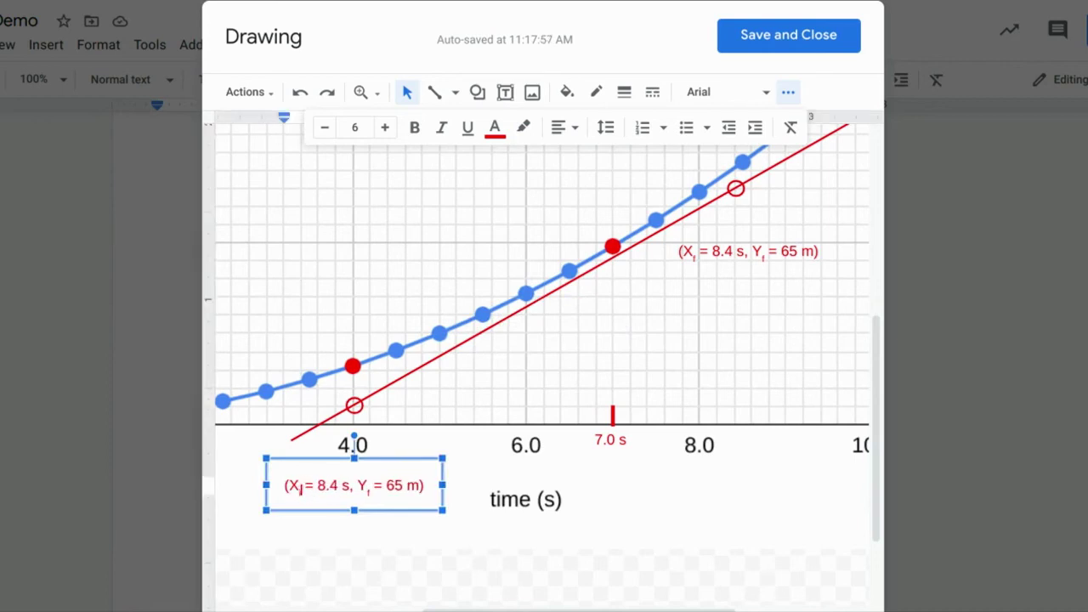
left_click(369, 487)
key("Delete")
type("i")
- Set the values in the copied label to 4.0 s and 5 m
left_click_drag(326, 486, 318, 486)
key("Delete")
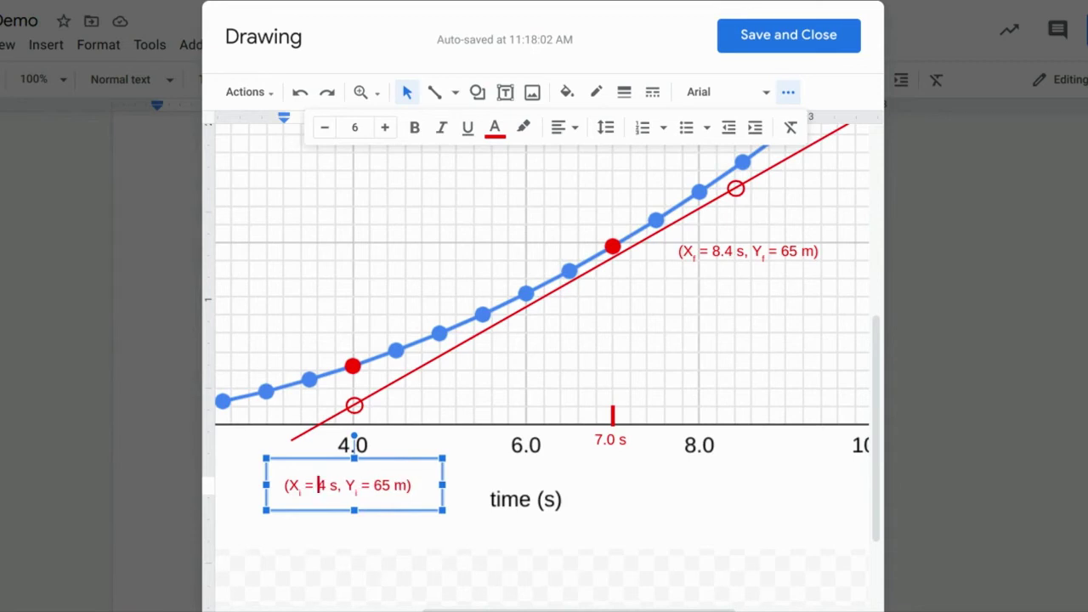
key("Right")
type(".0")
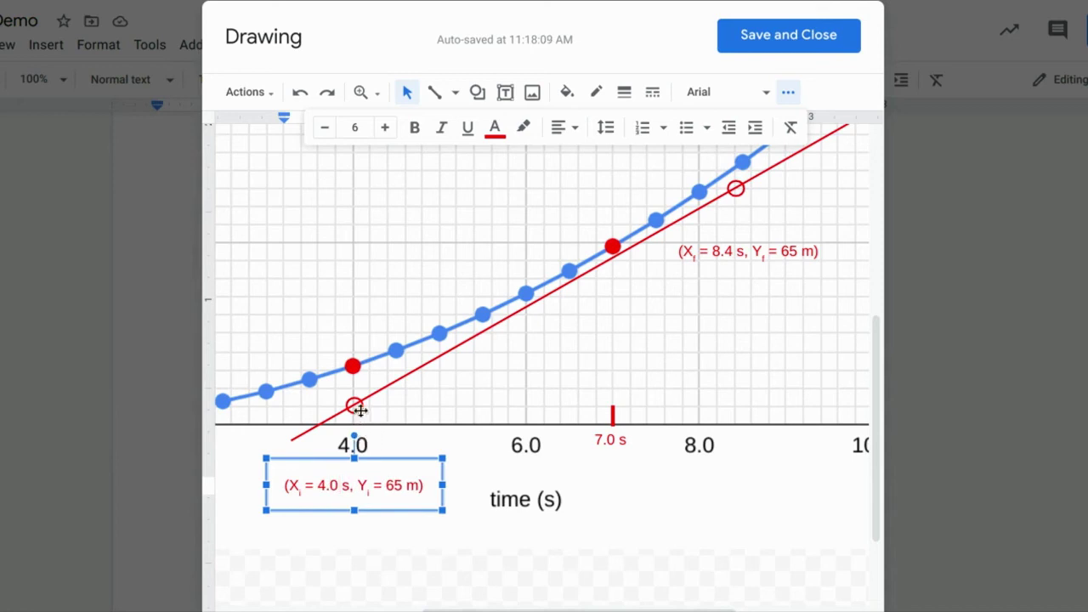
left_click(395, 484)
key("BackSpace")
left_click(429, 189)
- Duplicate the 4.0 s coordinate label and place the copy on the empty grid above the curve, between 4.0 and 6.0 s
scroll(429, 189, "up", 2)
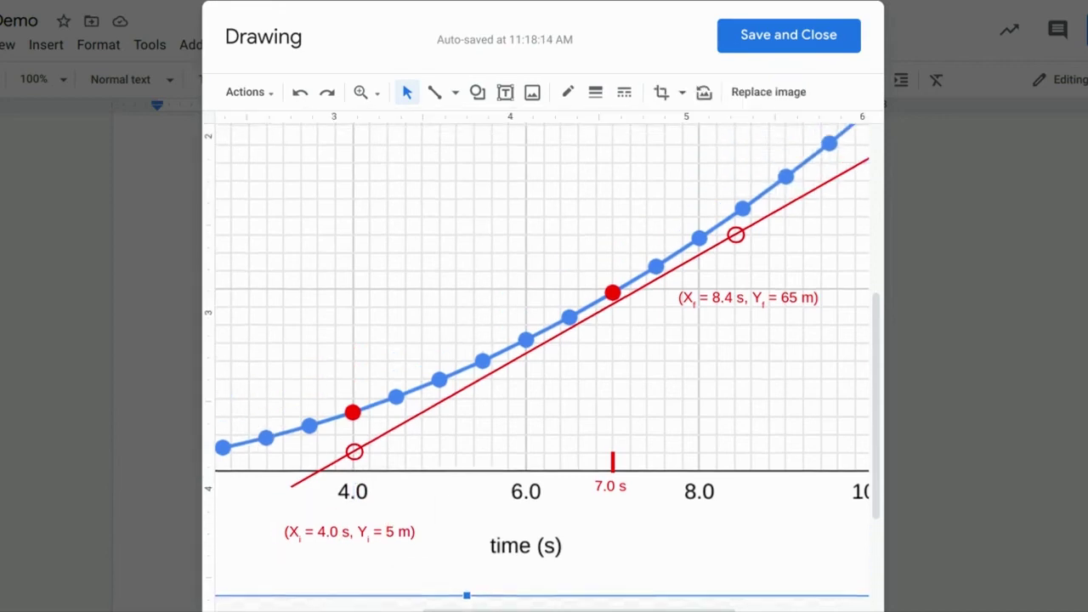
scroll(542, 323, "up", 1)
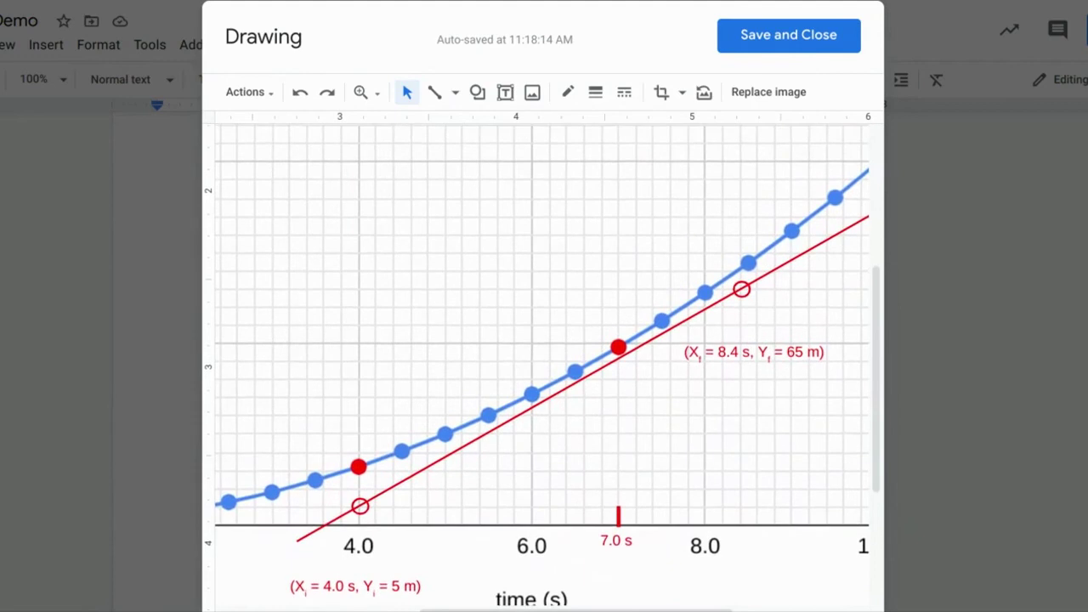
left_click(404, 586)
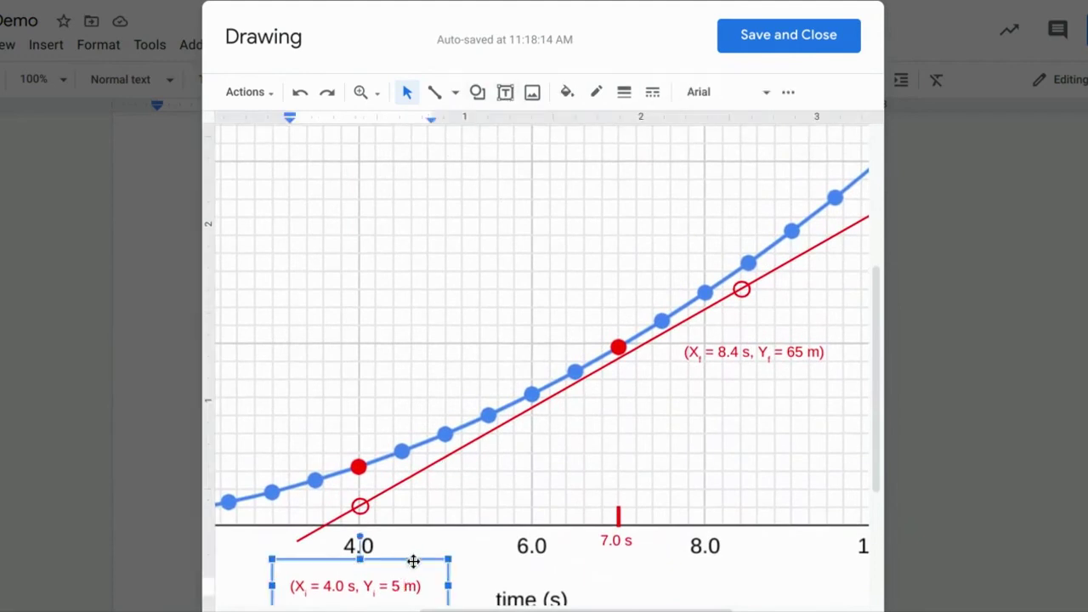
left_click(272, 97)
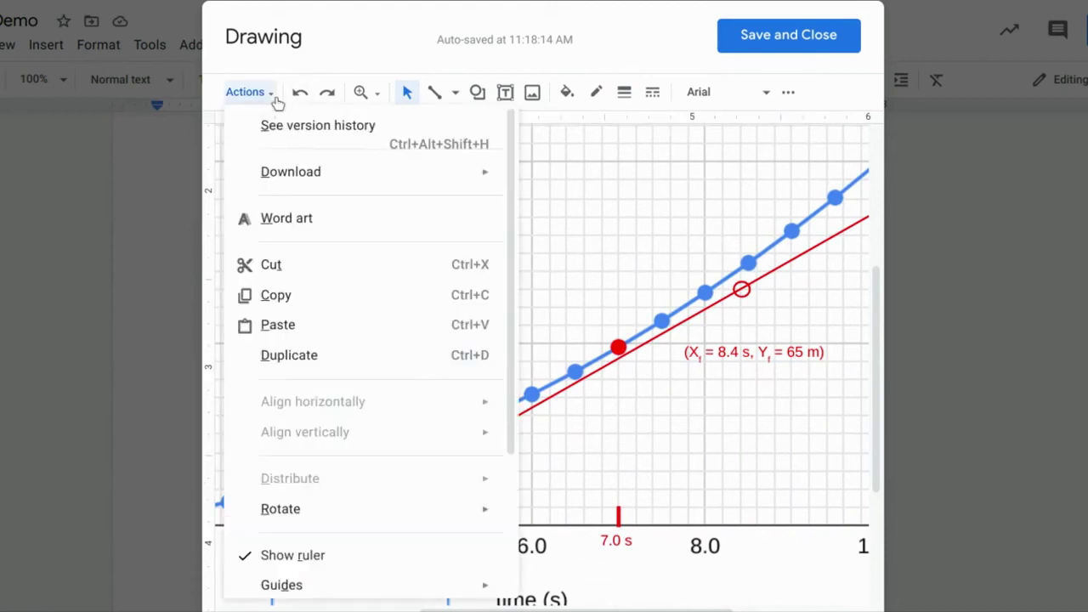
left_click(289, 355)
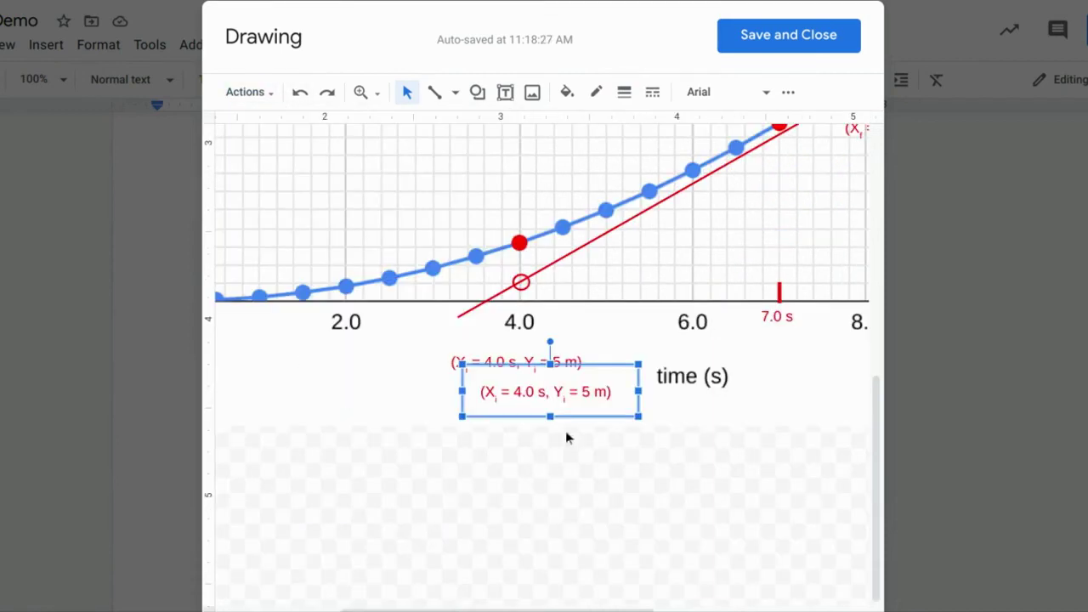
left_click_drag(591, 367, 518, 180)
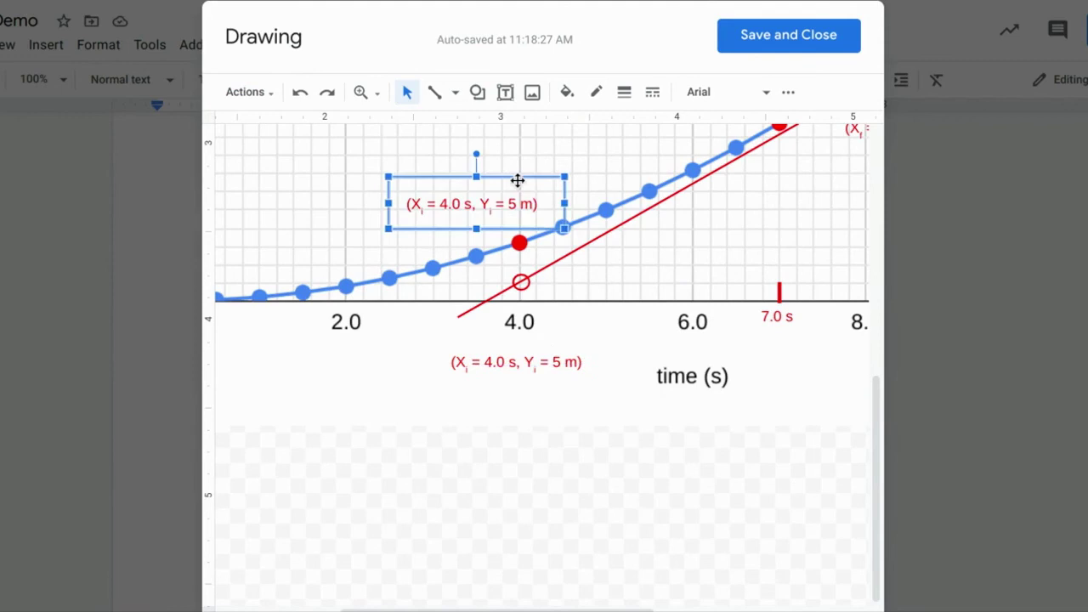
scroll(518, 180, "up", 3)
scroll(517, 180, "up", 1)
scroll(518, 180, "right", 4)
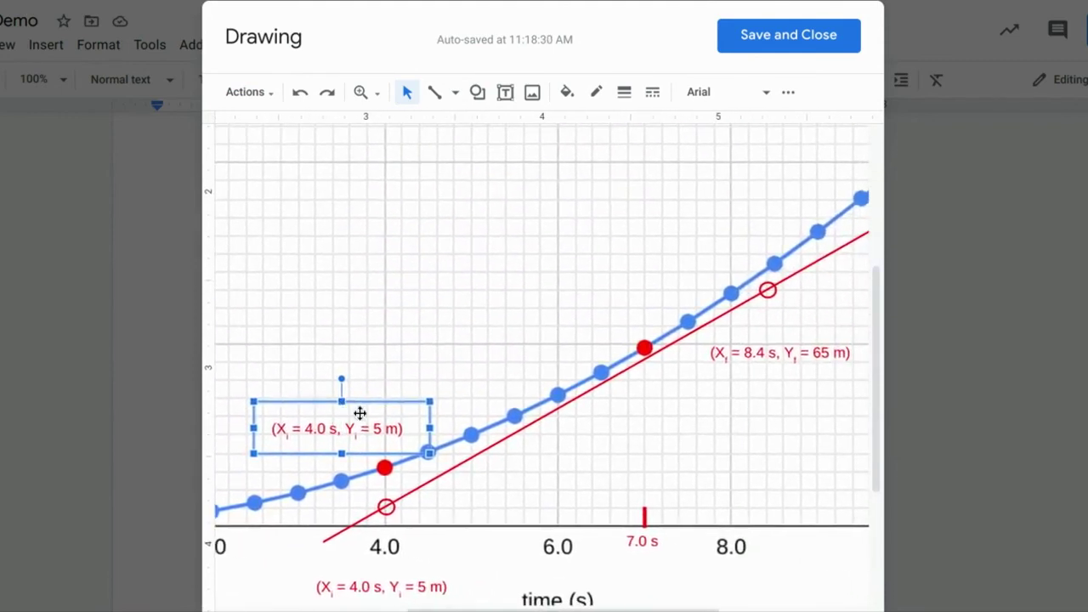
left_click_drag(383, 389, 483, 154)
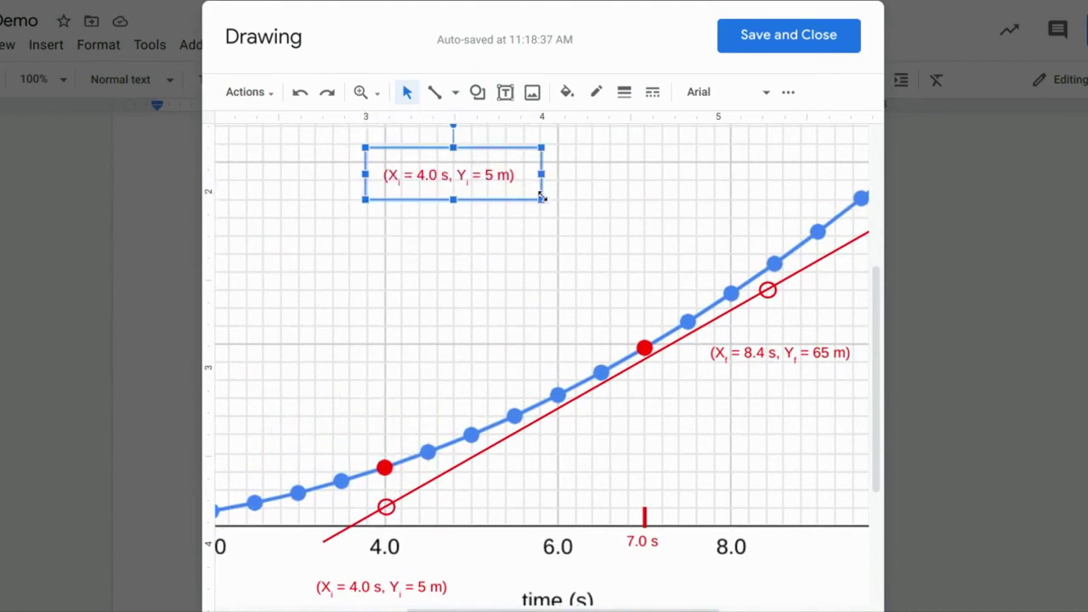
- Replace the copied label's text with "Slope @ 7.0 s"
left_click(517, 174)
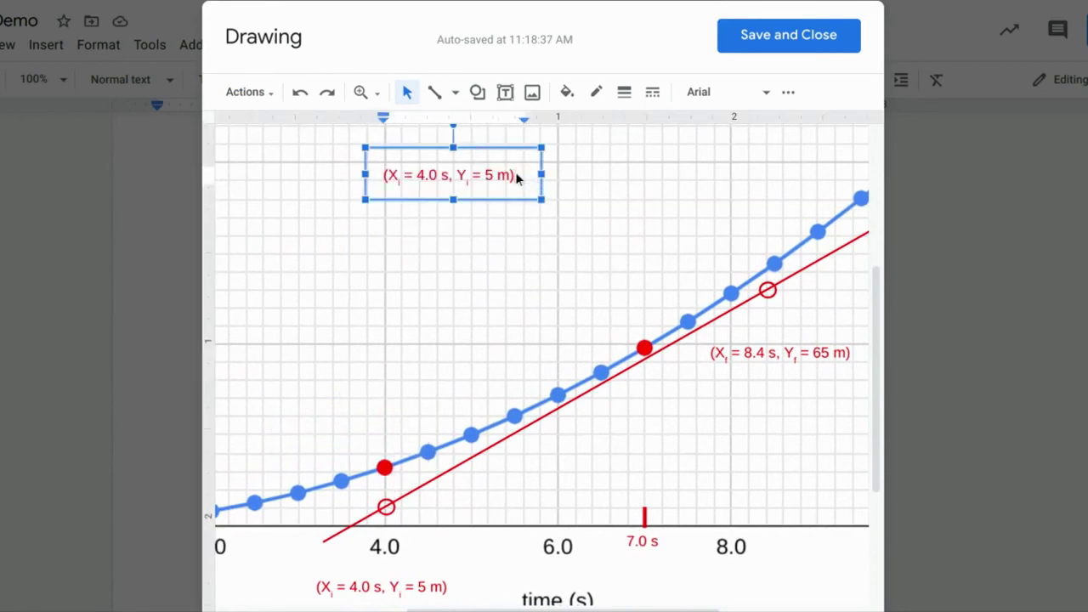
key("BackSpace")
key("BackSpace")
key("BackSpace")
key("BackSpace")
key("BackSpace")
key("BackSpace")
key("BackSpace")
key("BackSpace")
key("BackSpace")
key("BackSpace")
key("BackSpace")
key("BackSpace")
key("BackSpace")
key("BackSpace")
key("BackSpace")
key("BackSpace")
key("BackSpace")
key("BackSpace")
key("BackSpace")
key("BackSpace")
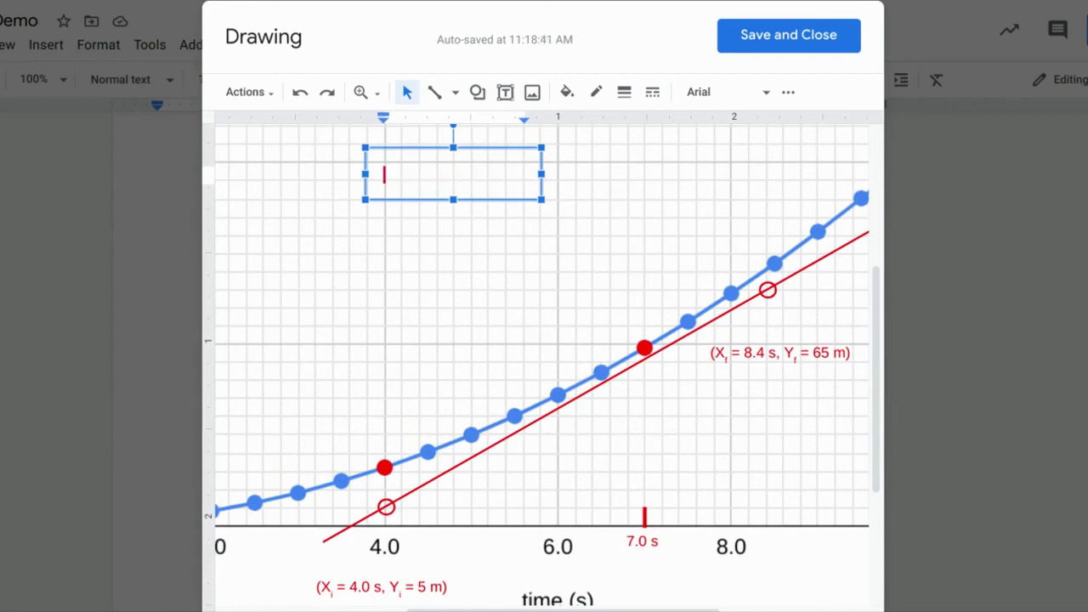
type("Slope @ 7.0 s")
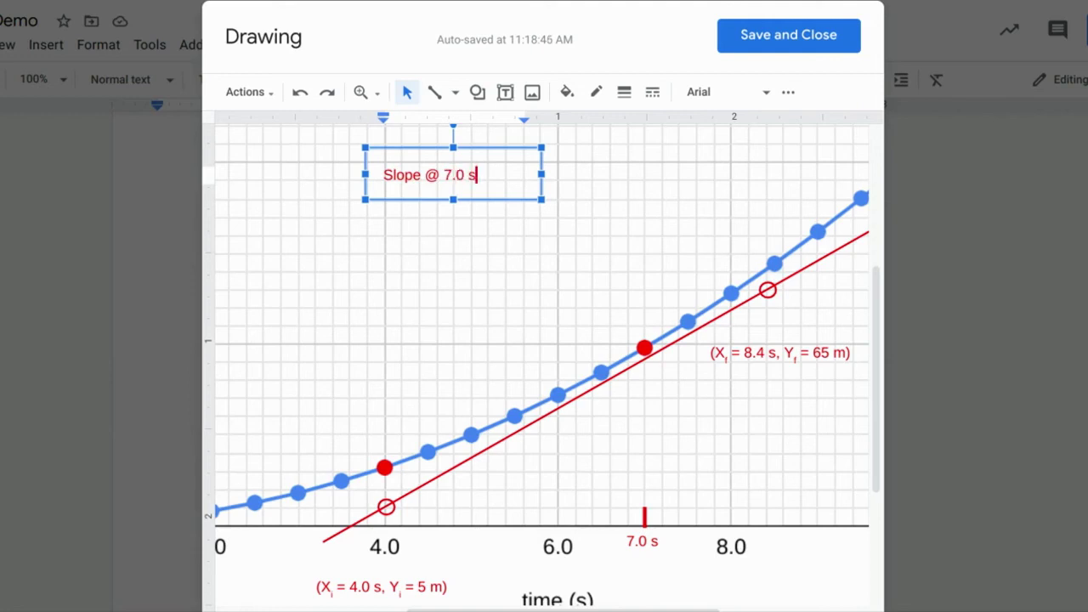
- Start a new line under the slope heading and enlarge the text box to make room for the calculation
key("Return")
left_click(541, 203)
left_click_drag(542, 203, 637, 336)
left_click(431, 202)
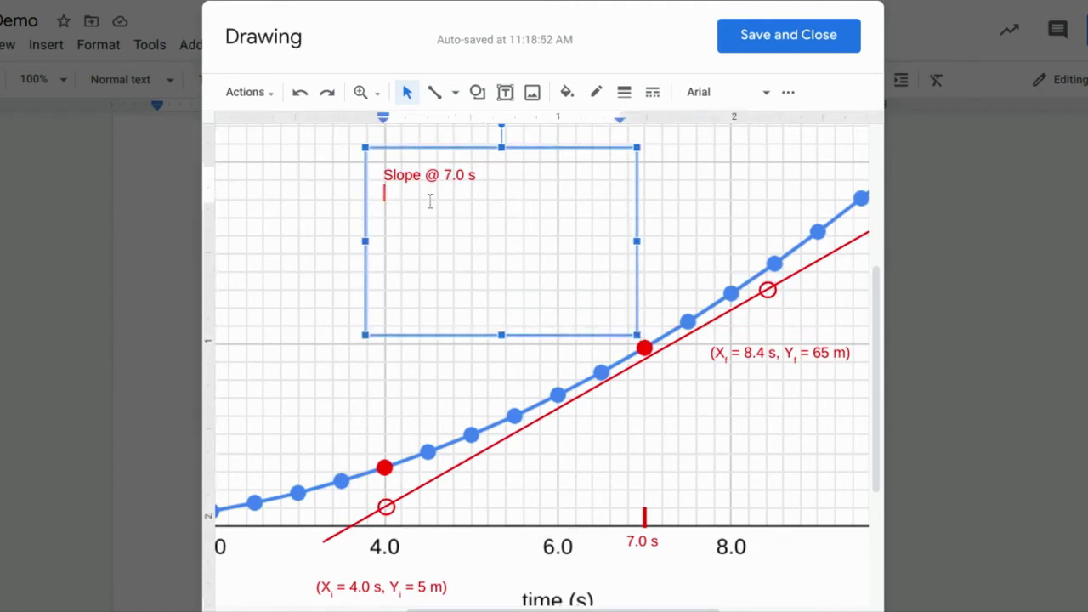
- Add the slope formula "m = (65 m - 5 m)/(8.4 s - 4.0 s)" below the heading, separated by a blank line
key("Return")
type("M =")
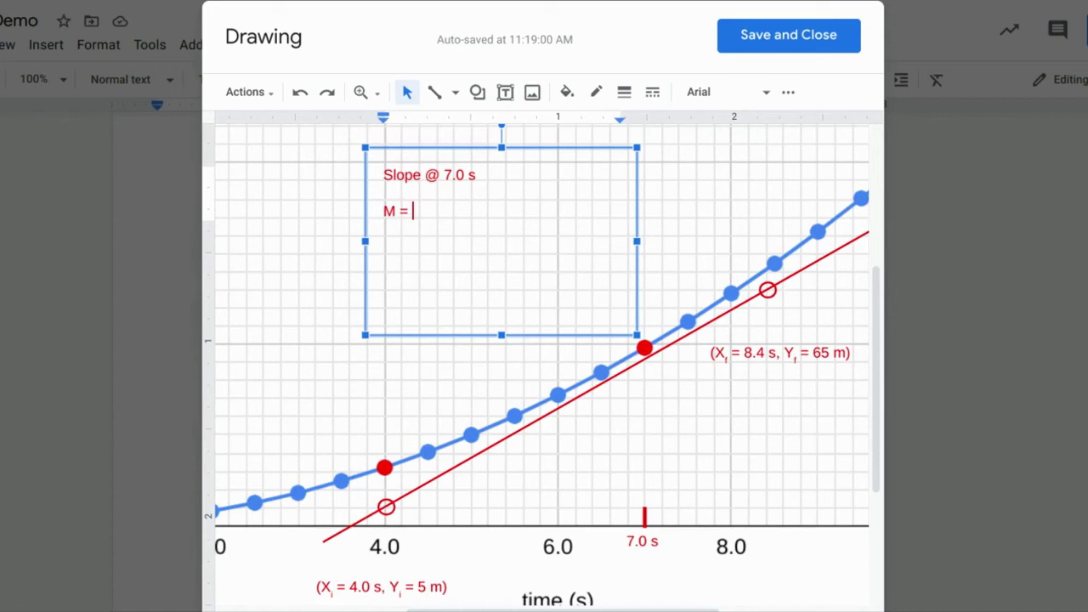
key("Left")
key("Left")
key("BackSpace")
type("m")
key("Right")
key("Right")
type("(65 m - 5 m)")
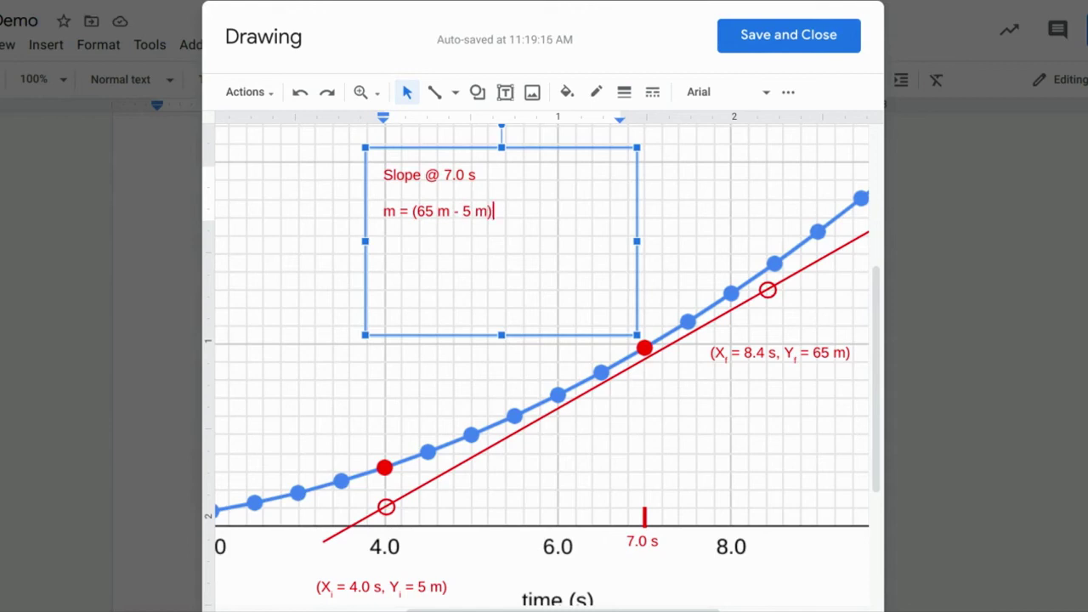
type("/(8.4 s - 4.0")
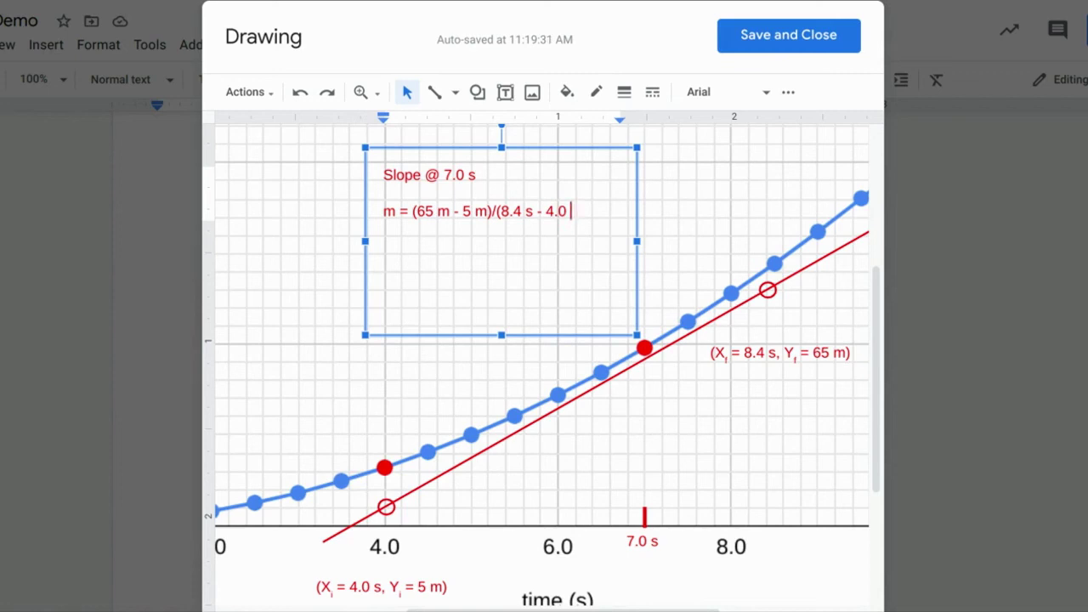
type(" s)")
- Add the simplified line "m = (60 m)/(4.4 s) = 13.6 m/s" below the slope formula
key("Return")
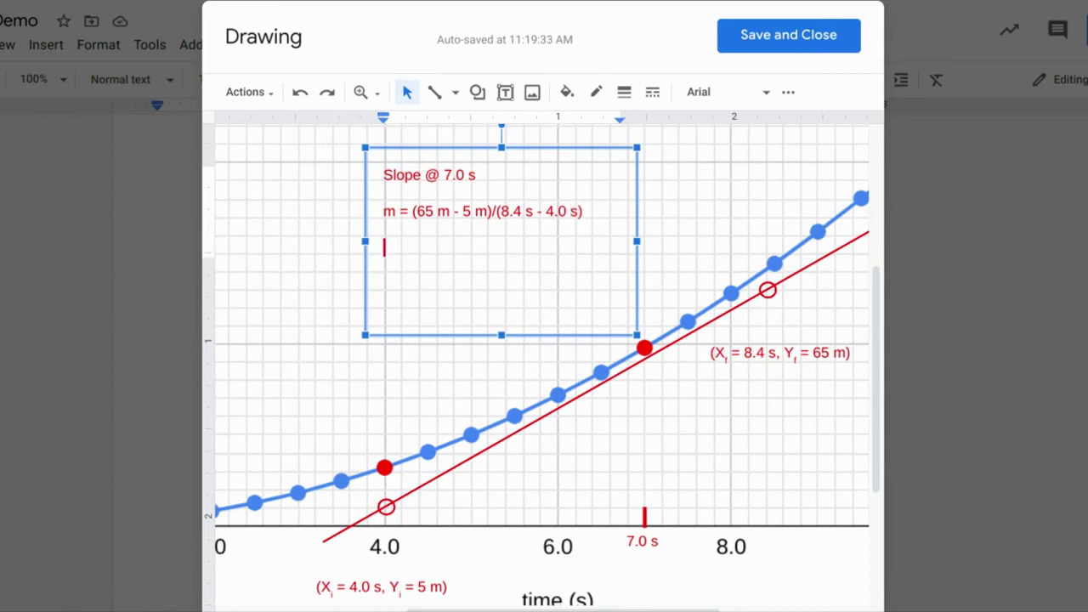
type("M")
key("ctrl+z")
type("= (60 m")
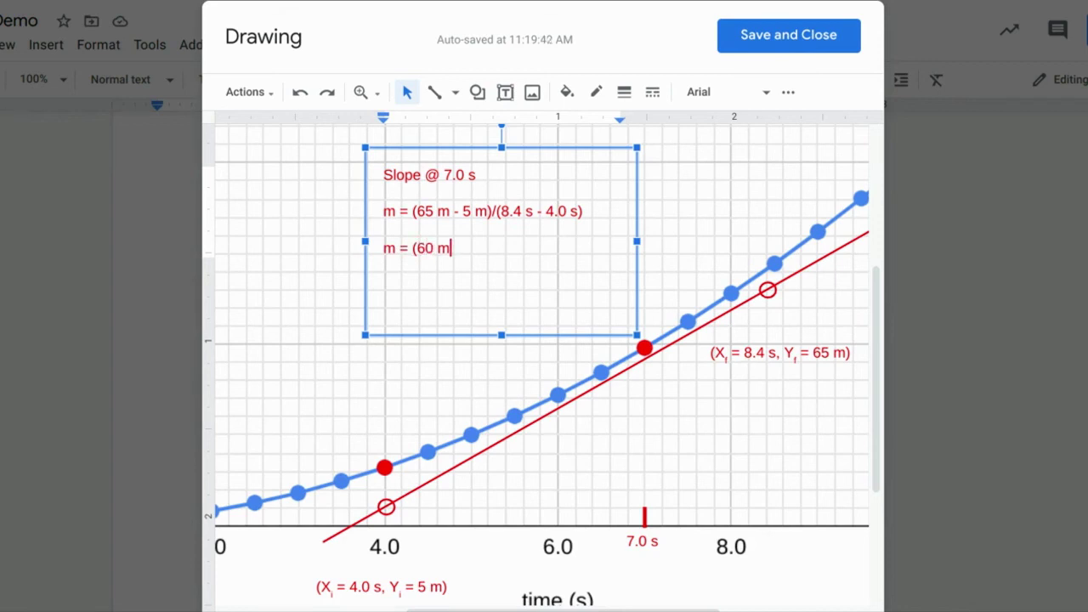
type(")/(4.4 s) =")
type("13.6")
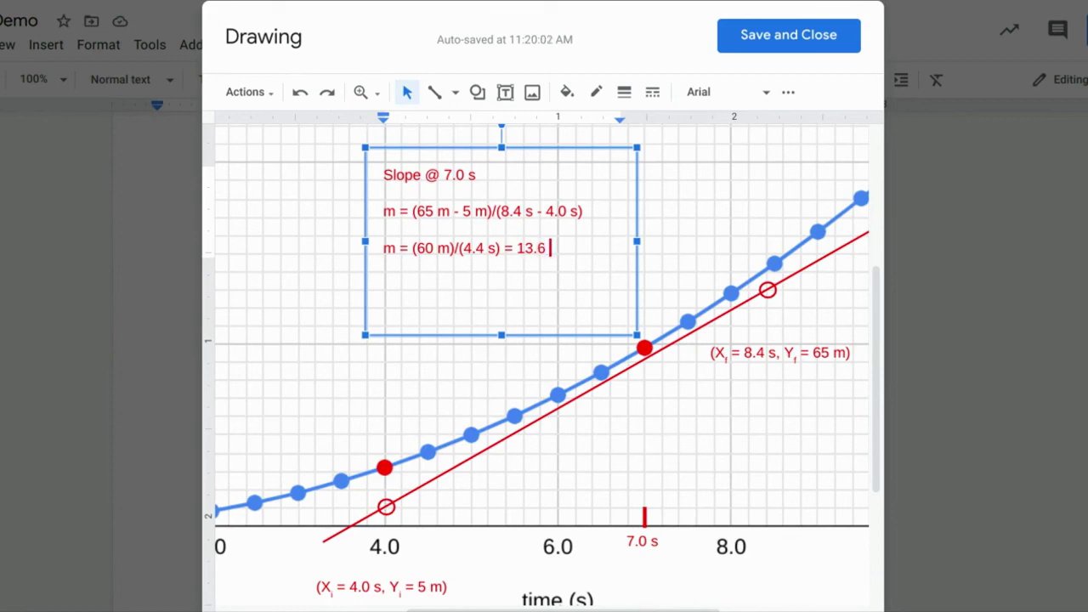
type(" m/s")
- Add the conclusion "Instantaneous Velocity at 7.0 s is 14 m/s" and widen the text box so it fits on one line
key("Return")
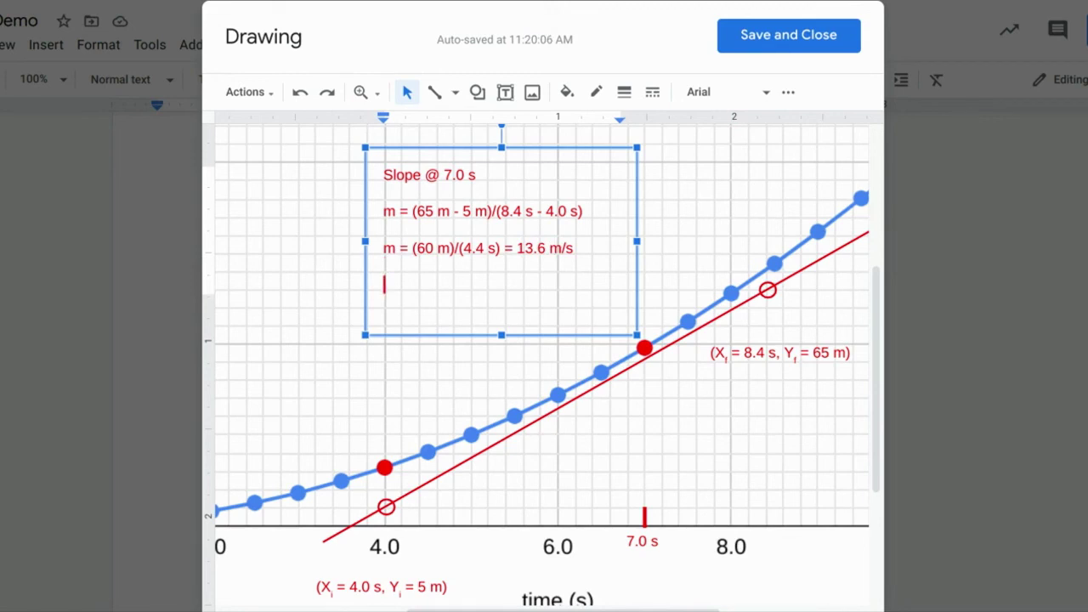
type("Instantan")
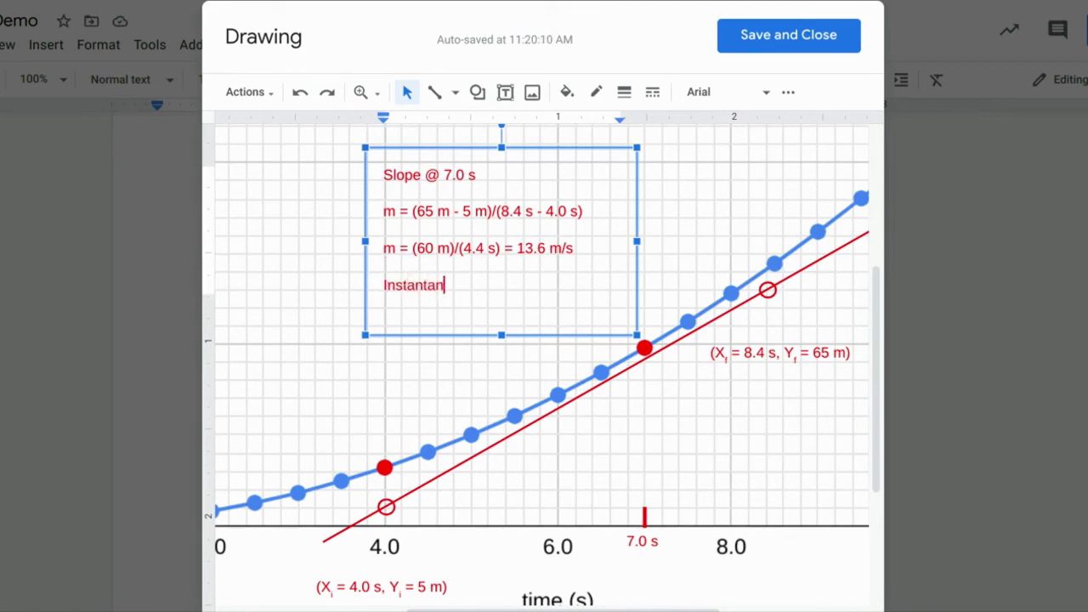
type("eous Velocity a")
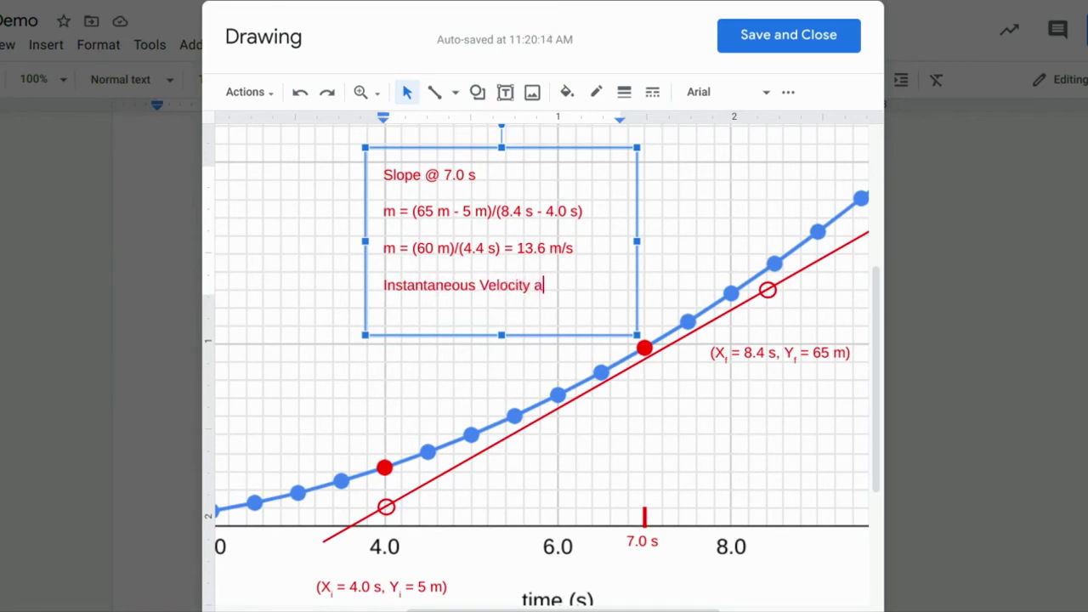
type("t 7.0 s is 14 m/s")
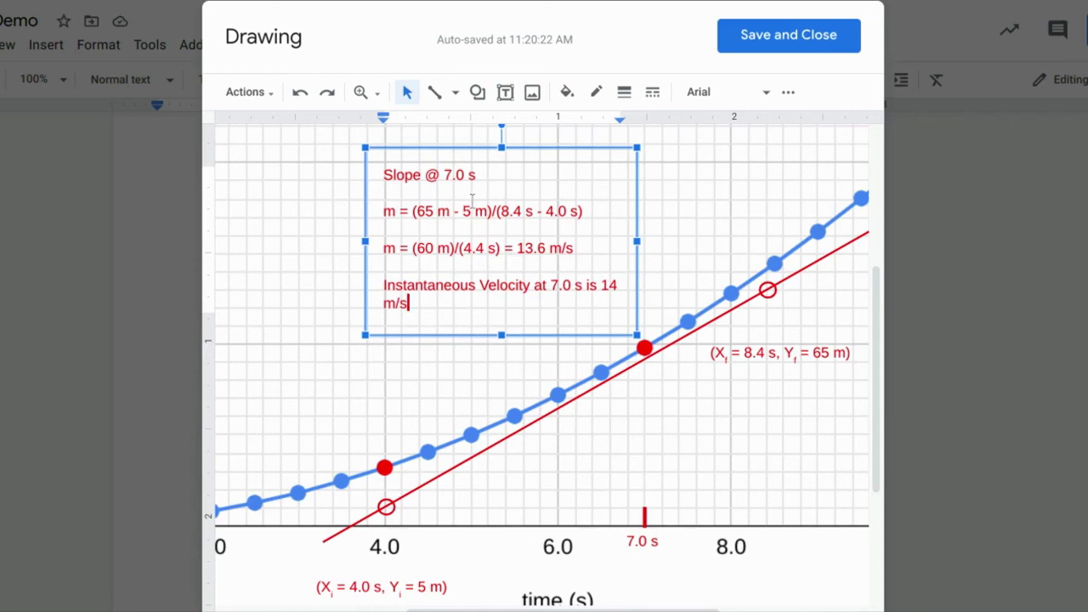
left_click_drag(637, 242, 668, 241)
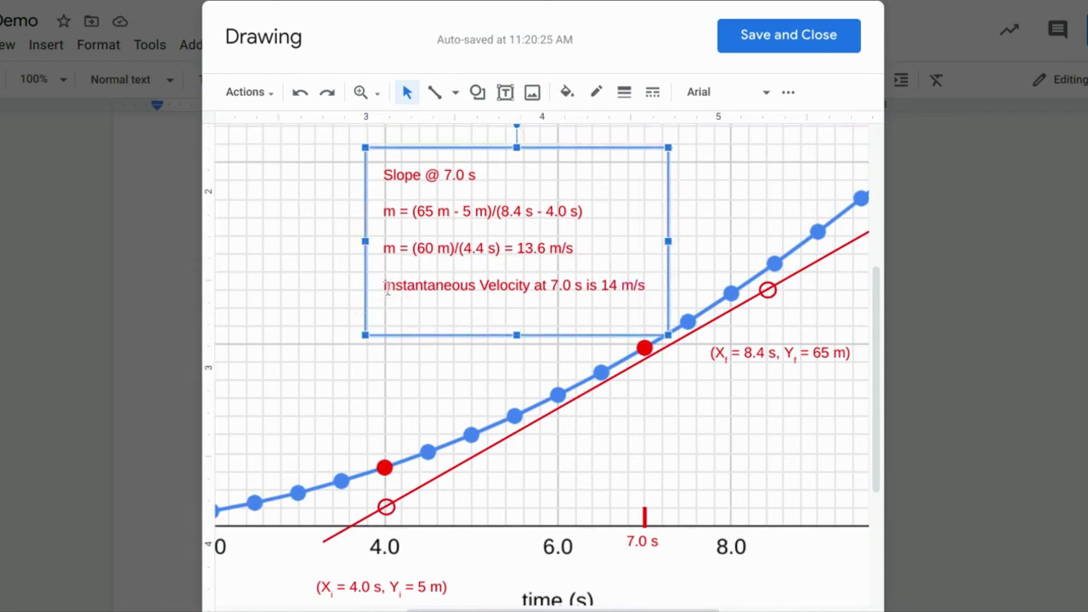
- Make the "Instantaneous Velocity at 7.0 s is 14 m/s" line bold
left_click_drag(384, 289, 646, 289)
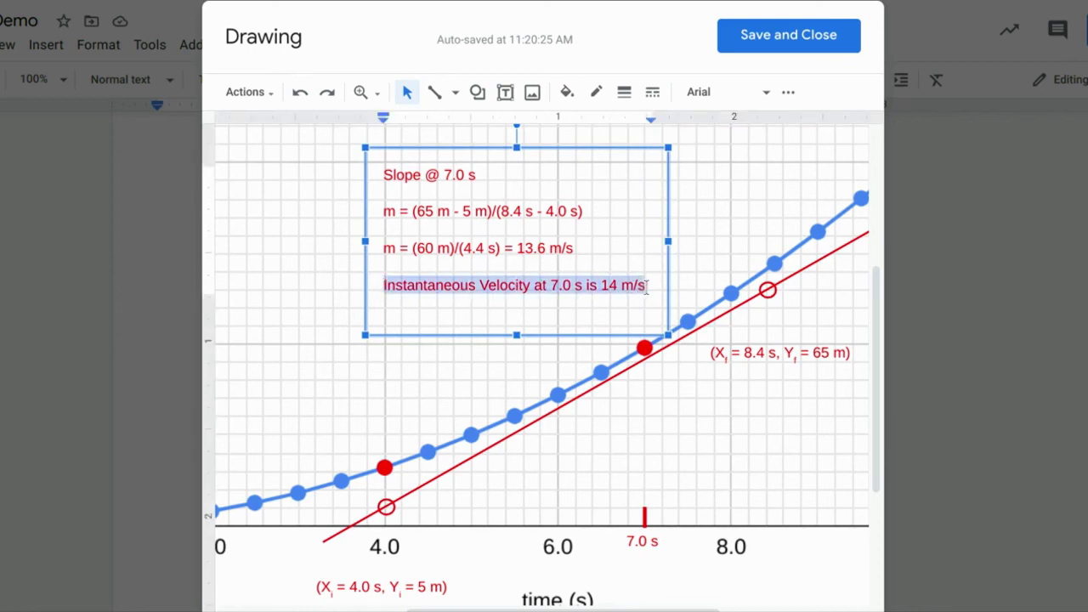
left_click(789, 94)
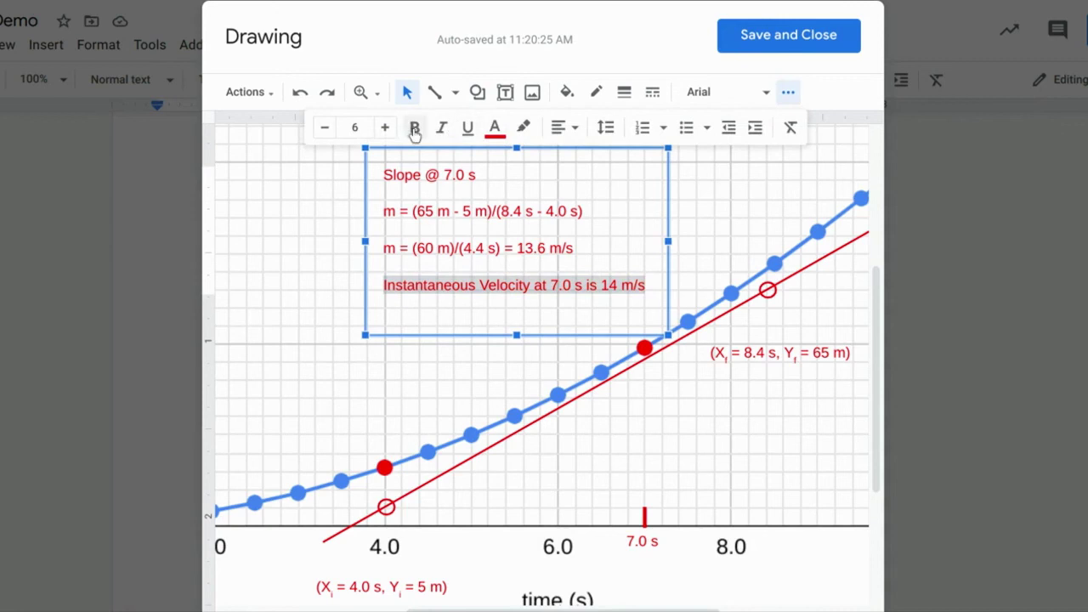
left_click(414, 129)
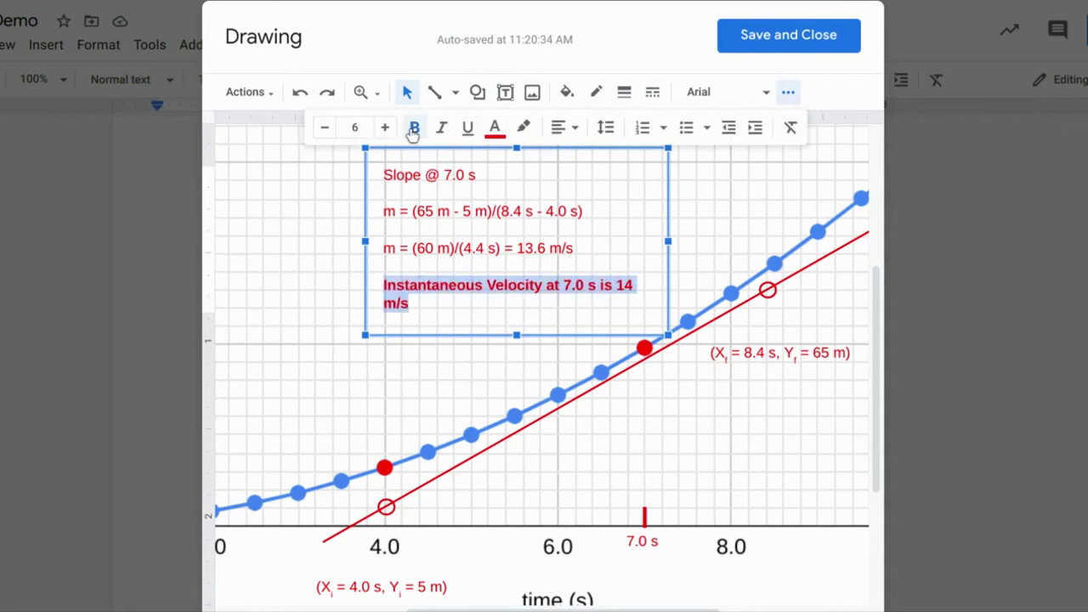
- Widen the slope text box so the bold line fits on one line, and shorten its height to end just below the text
left_click(365, 243)
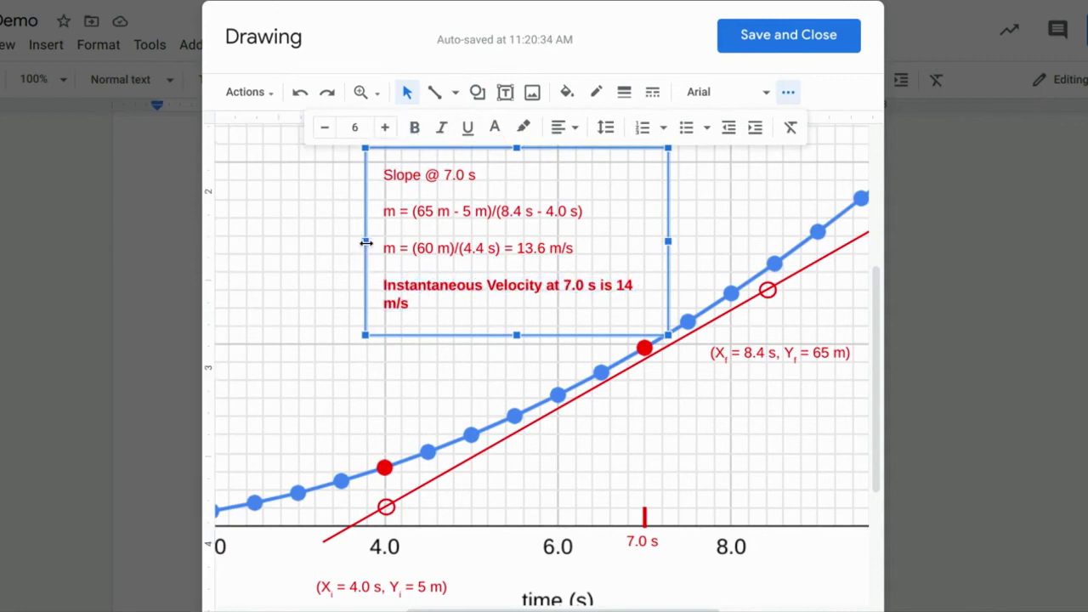
left_click_drag(366, 244, 342, 243)
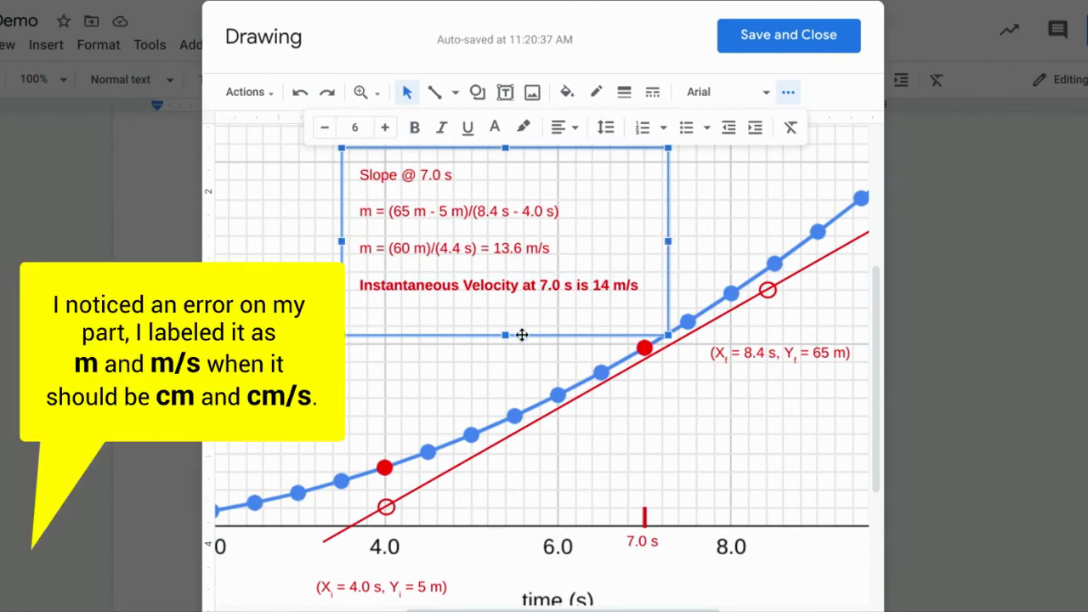
left_click_drag(508, 335, 513, 304)
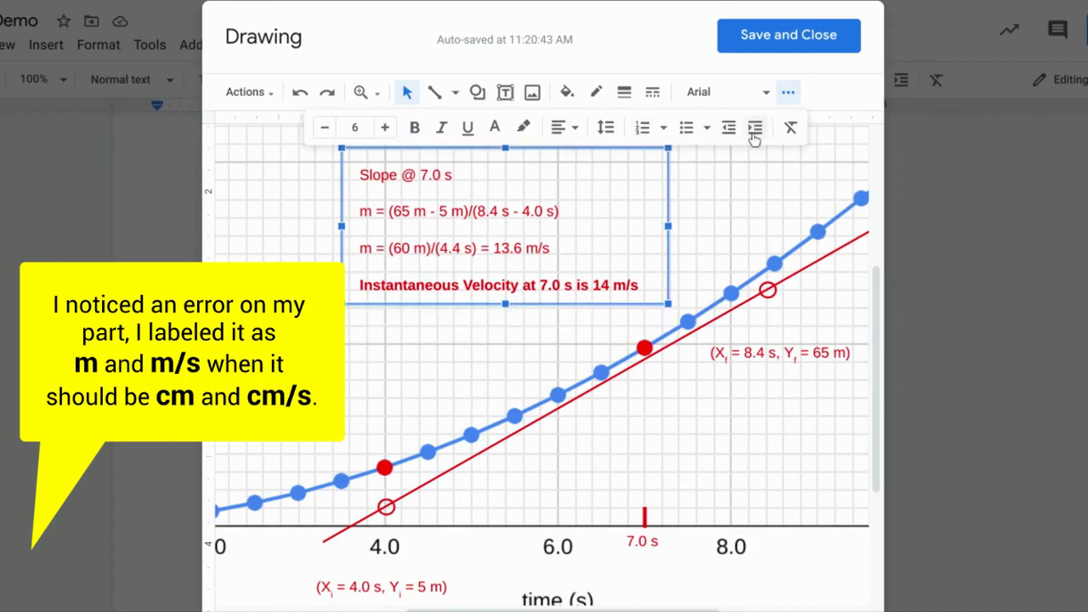
left_click(788, 92)
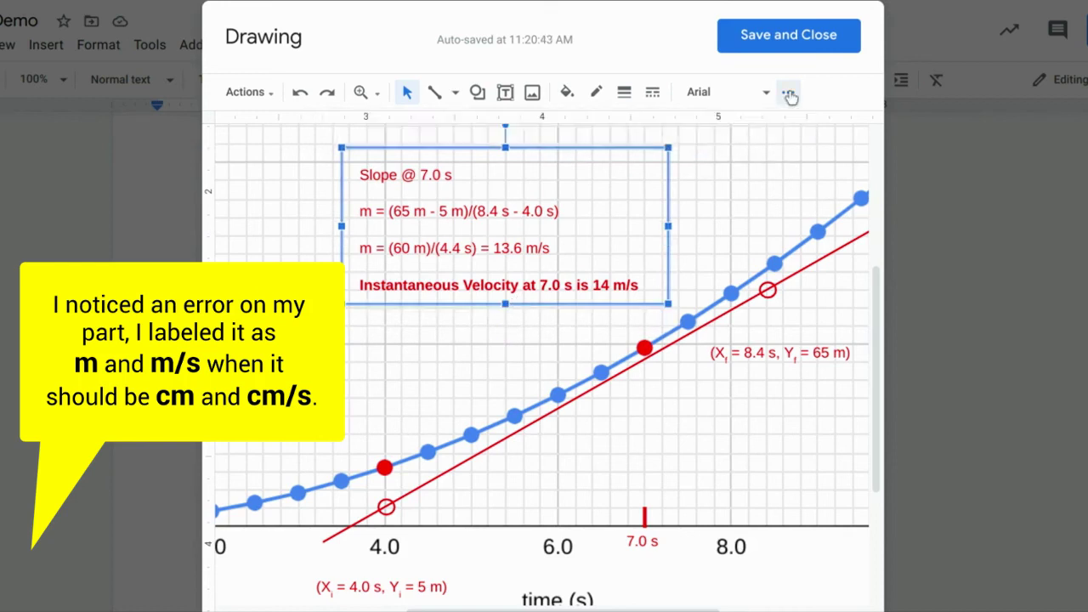
- Fill the slope text box with a solid light red after trying light grey, and deselect it
left_click(568, 94)
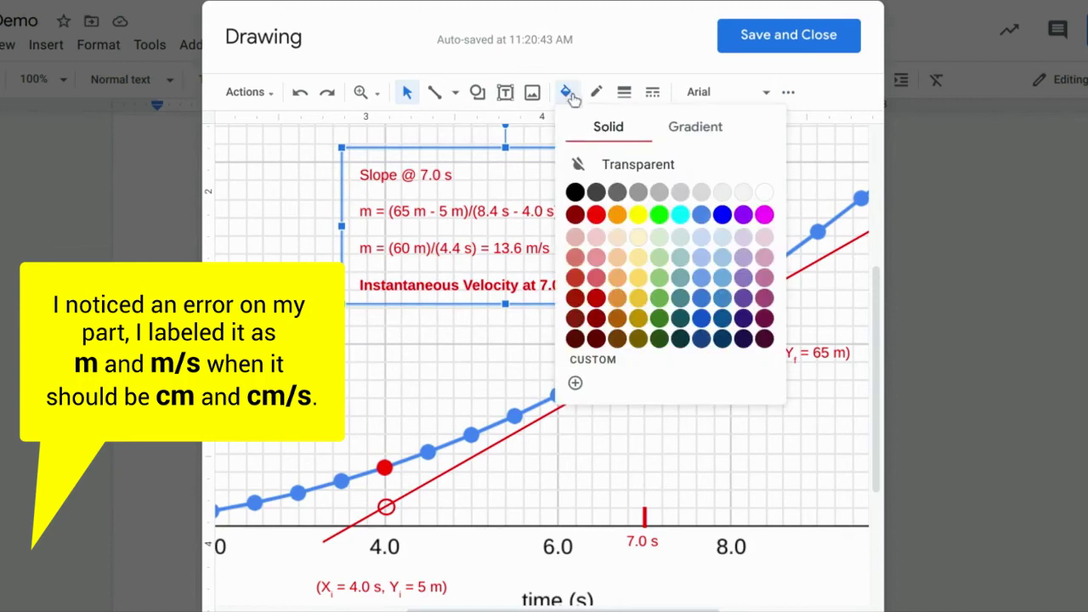
left_click(744, 194)
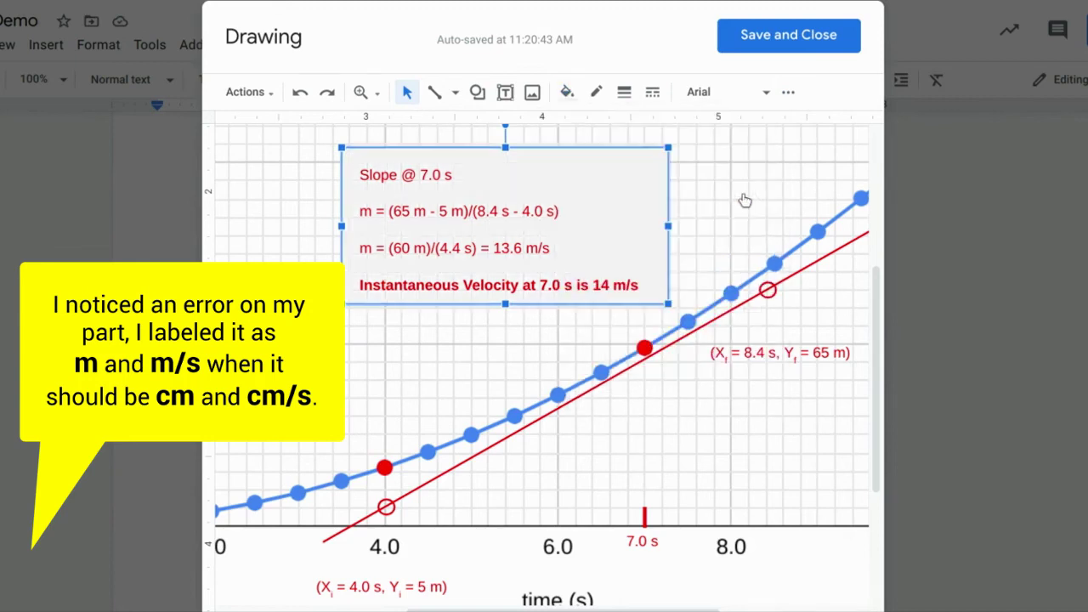
left_click(568, 95)
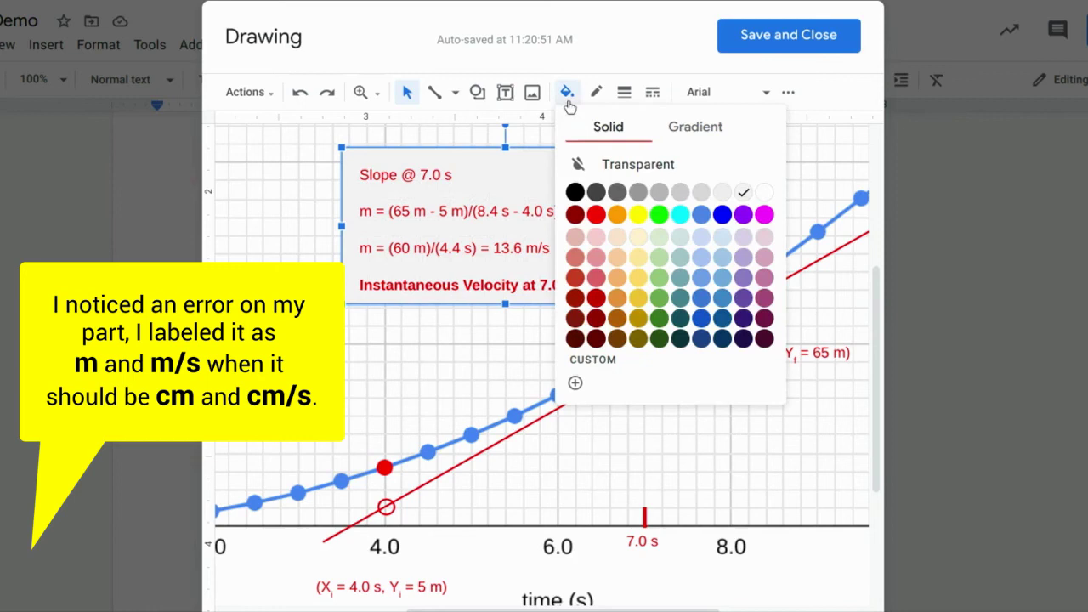
left_click(595, 240)
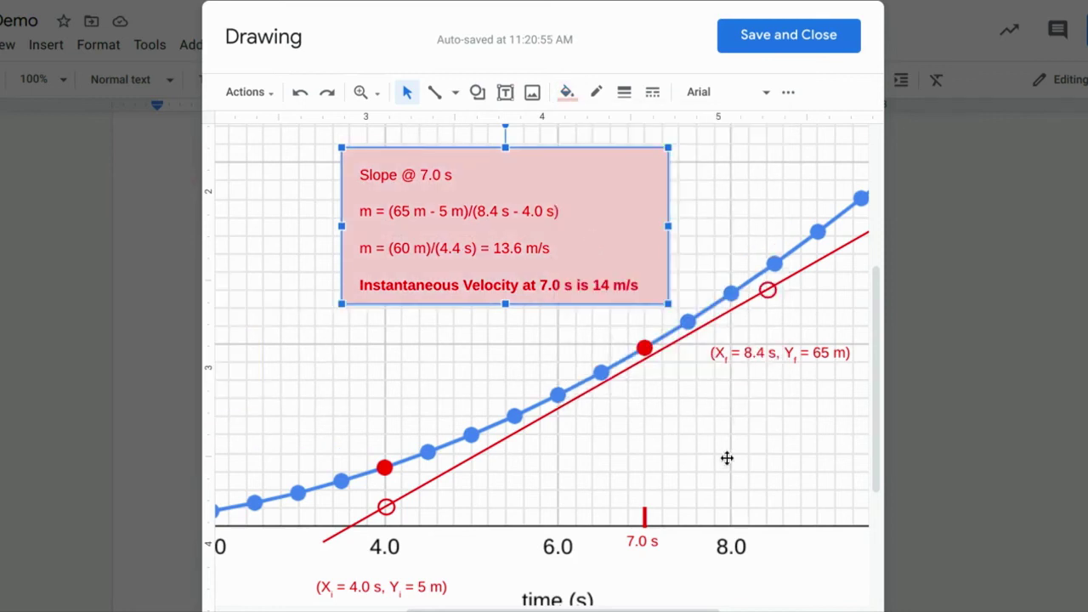
left_click(727, 459)
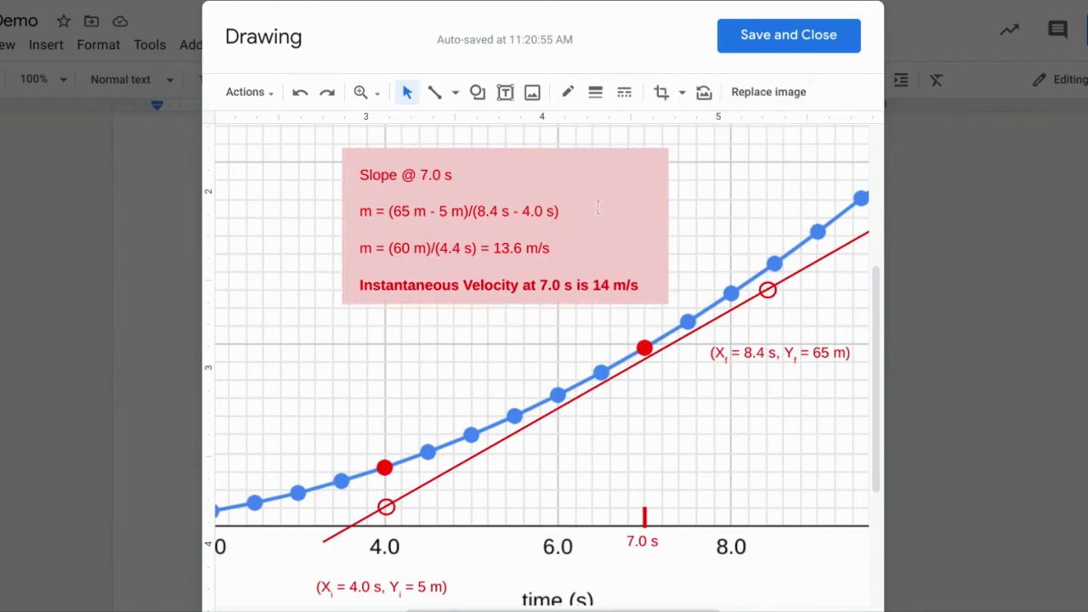
- Save and close the drawing, and reopen it to set the slope box's text size to 10
left_click(807, 31)
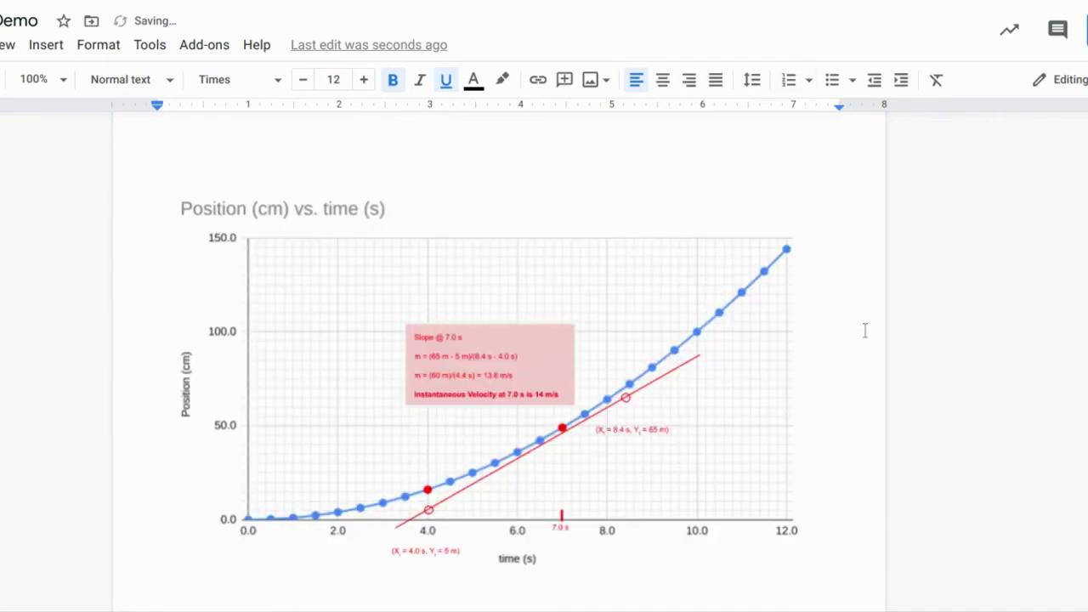
double_click(514, 357)
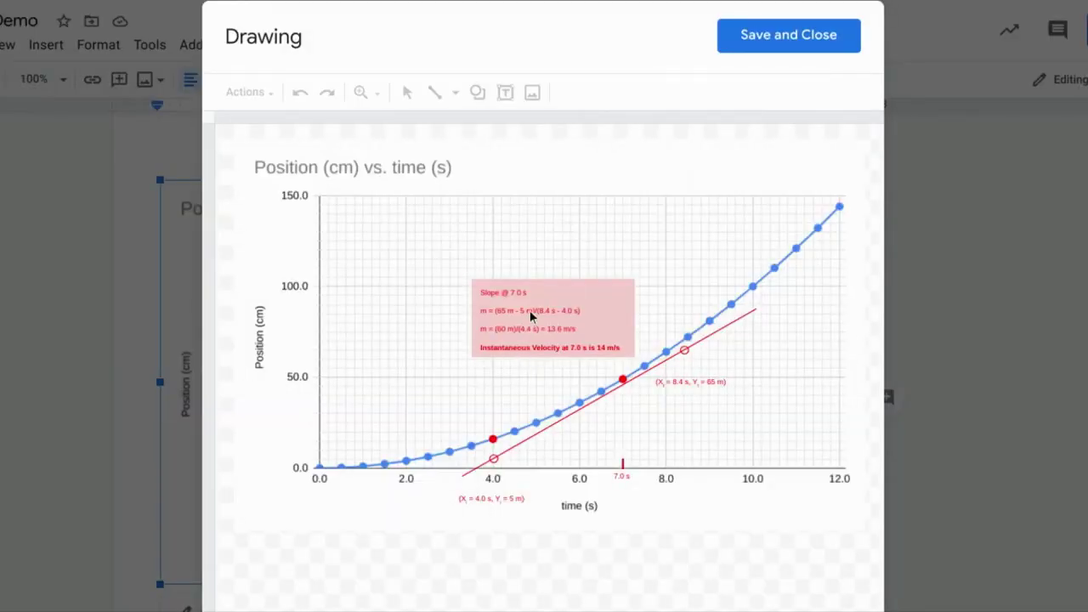
left_click(531, 311)
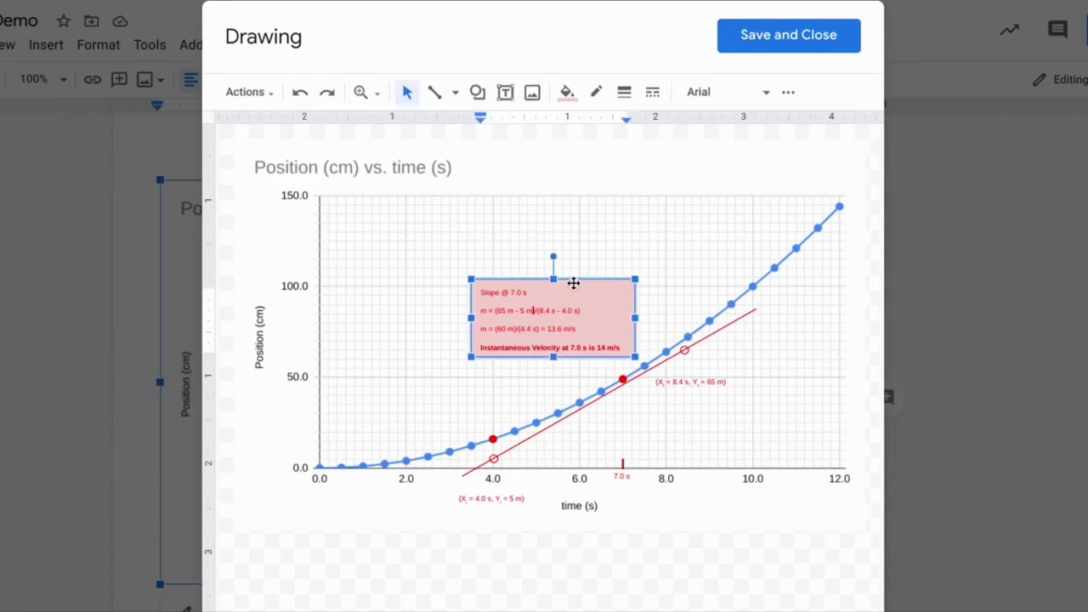
left_click(574, 283)
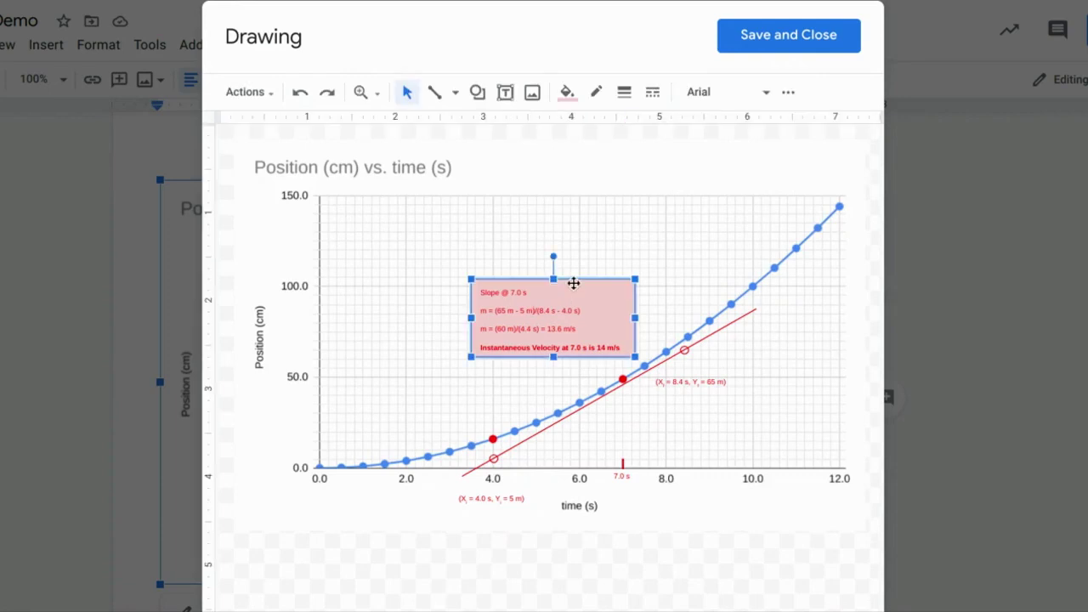
left_click(789, 93)
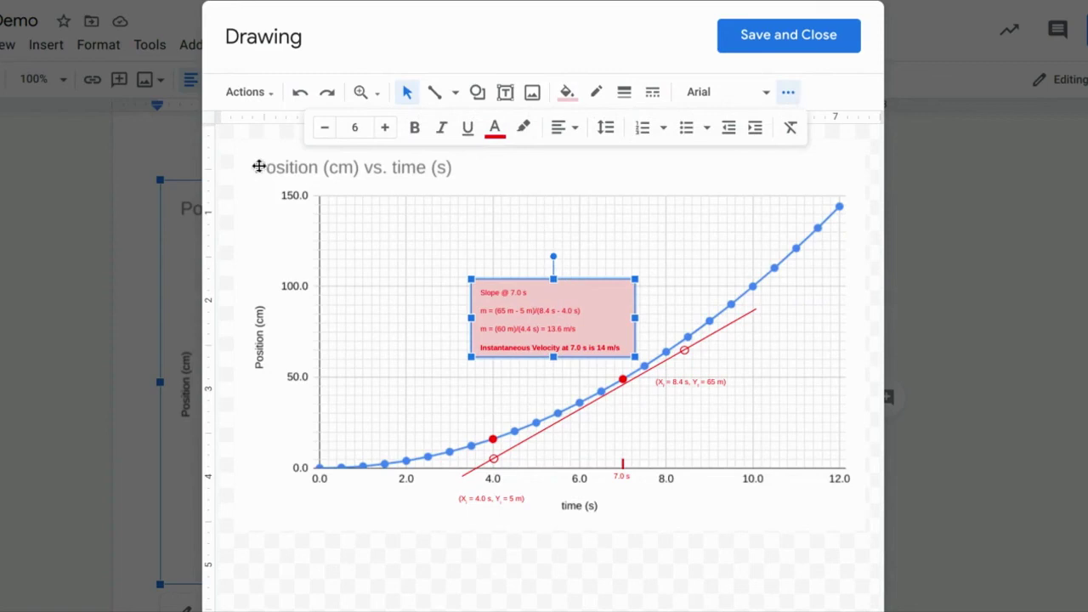
left_click(357, 128)
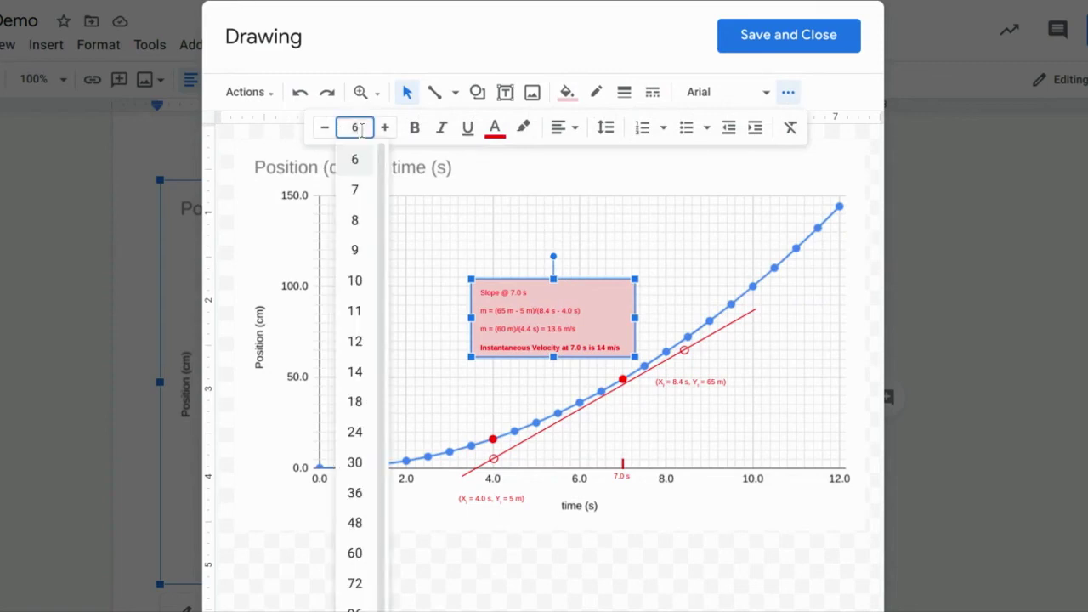
left_click(356, 282)
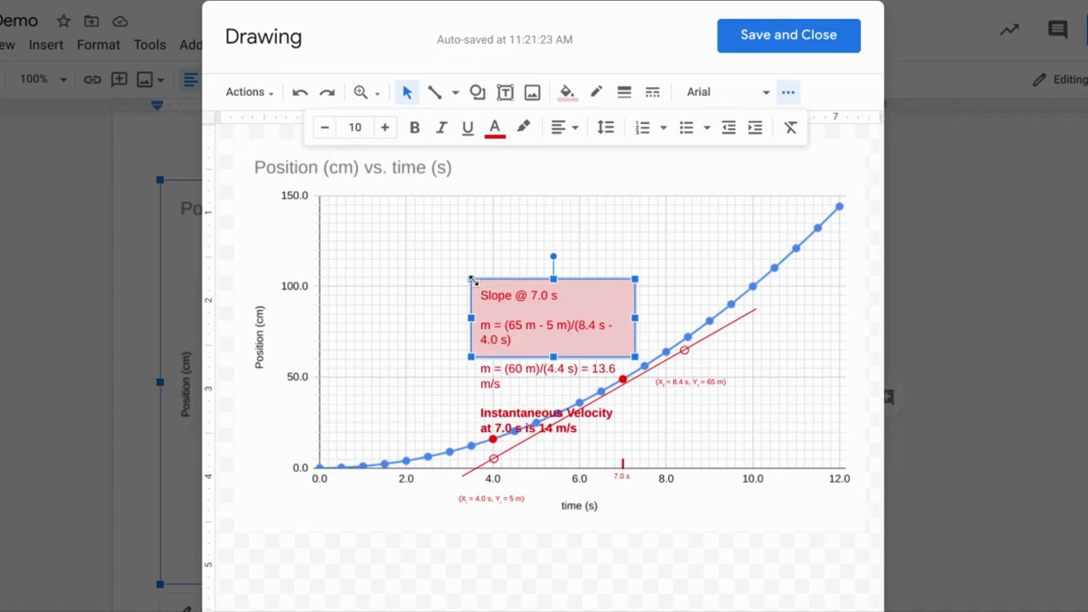
- Enlarge the slope box until every line fits inside without wrapping, and save and close the drawing
left_click_drag(472, 279, 402, 241)
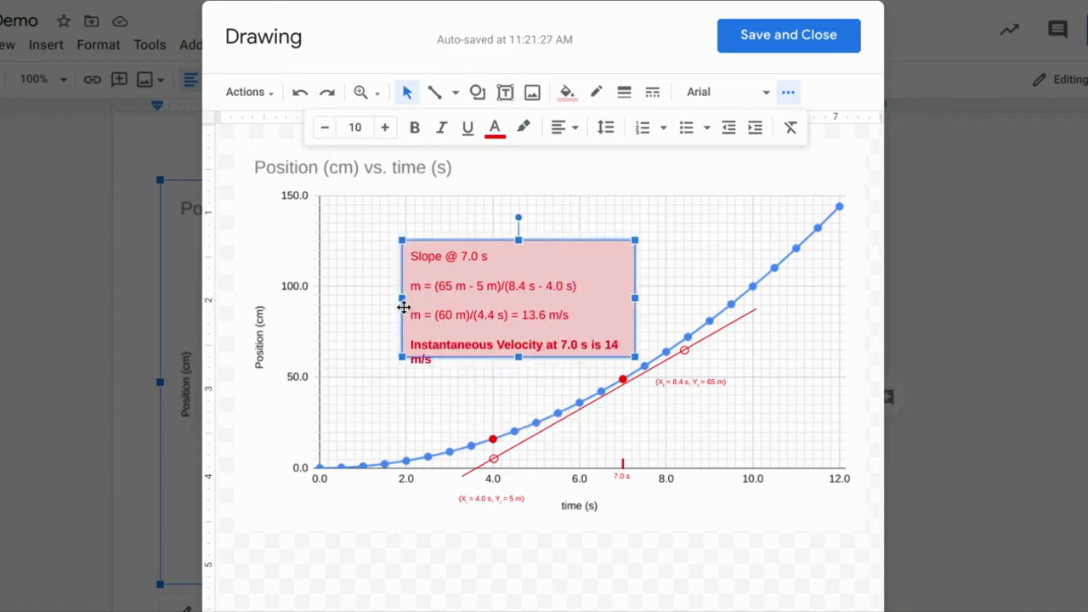
left_click_drag(403, 299, 381, 301)
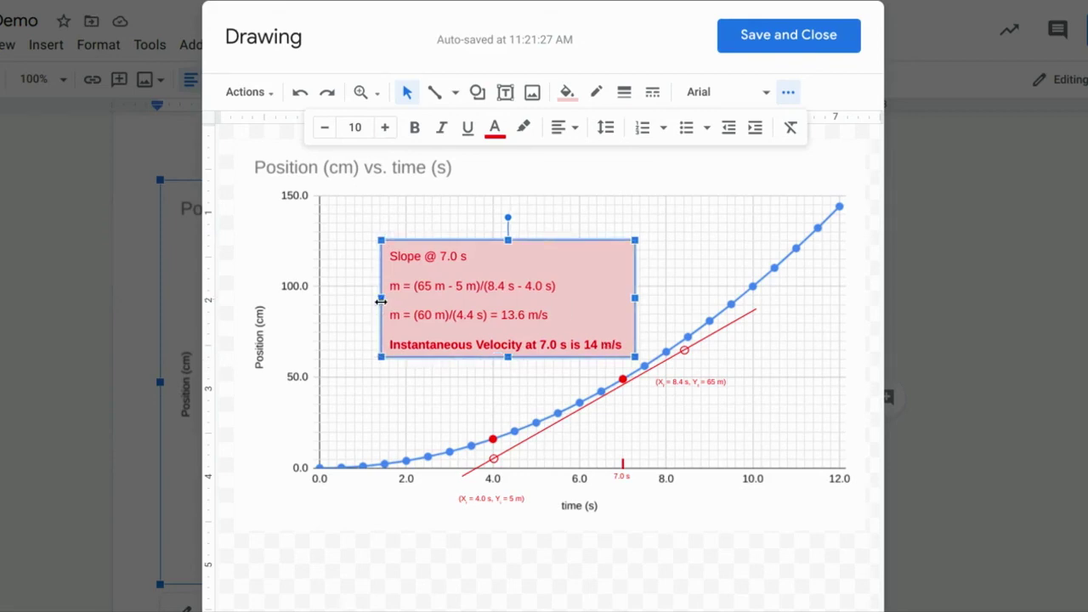
left_click(815, 28)
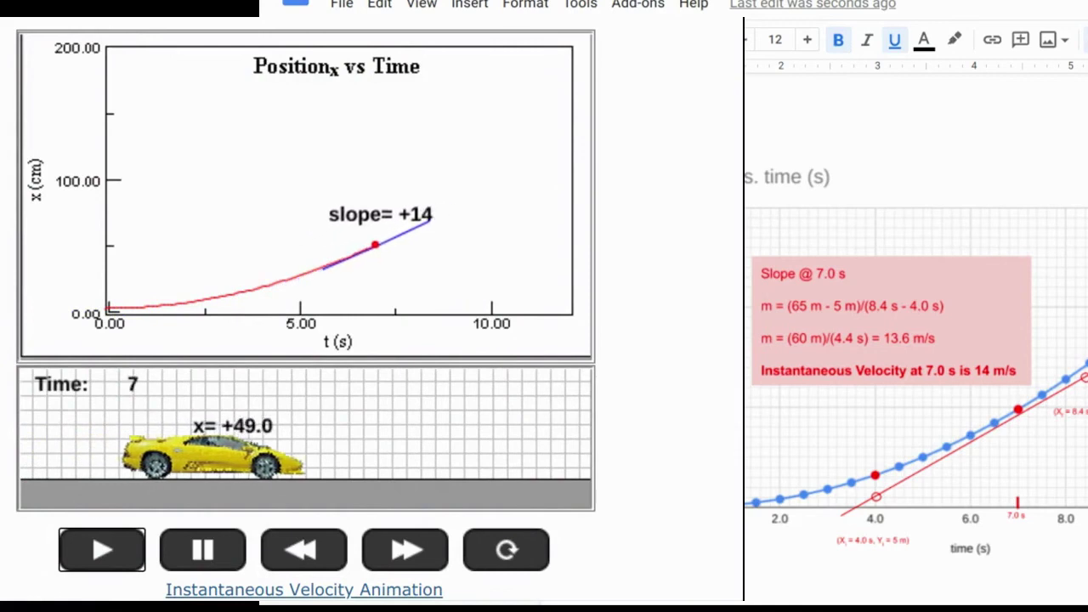
- Pause the Instantaneous Velocity animation near 7 s and step it backward to check the slope
left_click(211, 566)
left_click(306, 551)
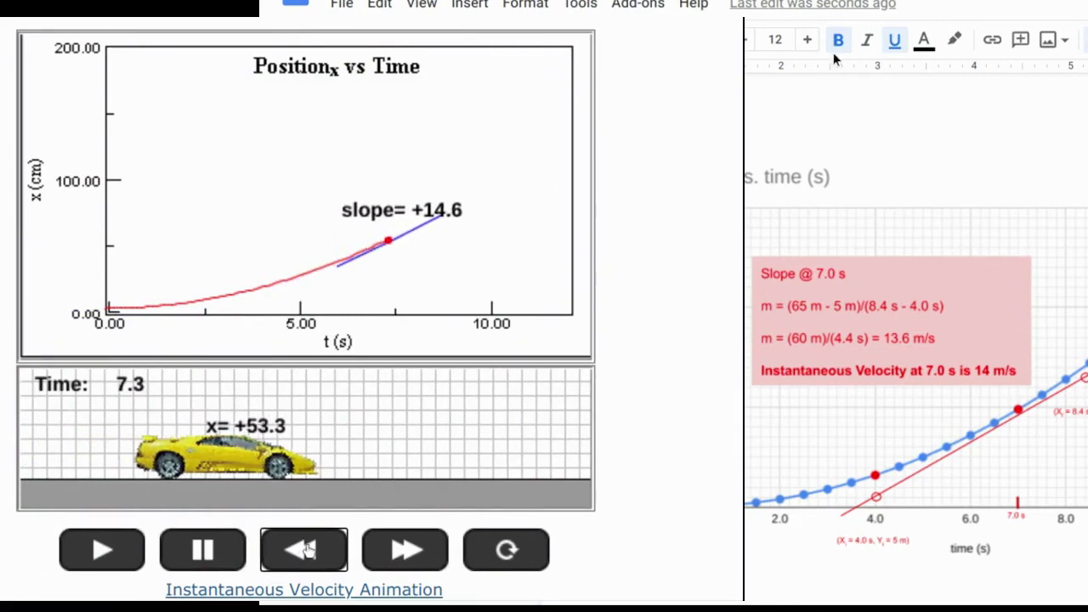